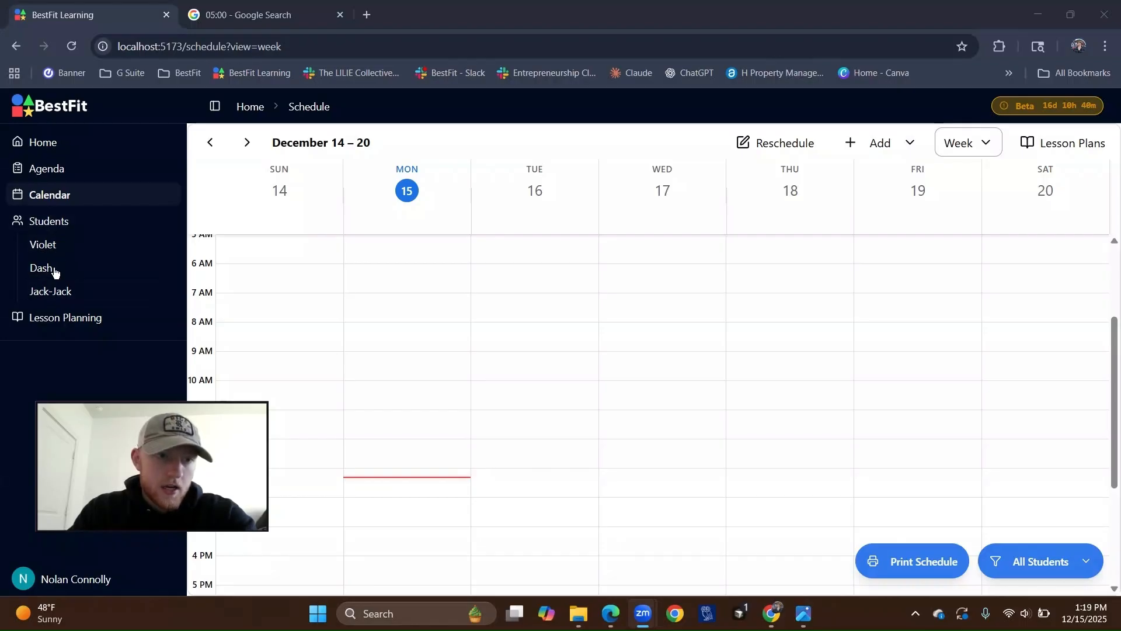
Review the student cards and their subjects on the home page, and open the lesson planning page.
left_click(69, 146)
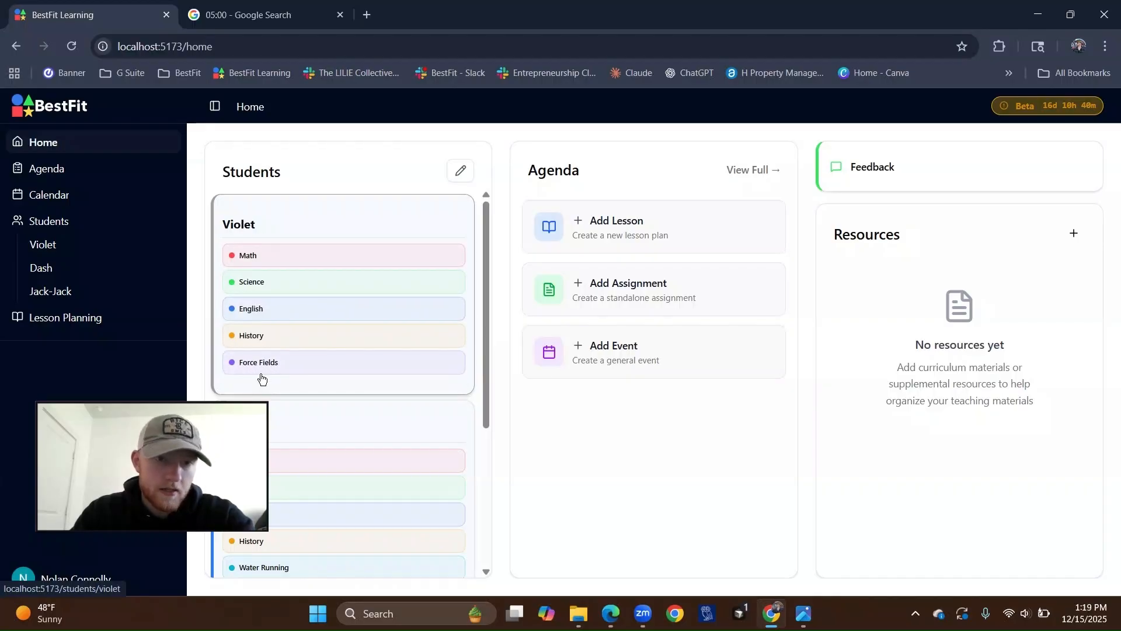
scroll(262, 380, "down", 4)
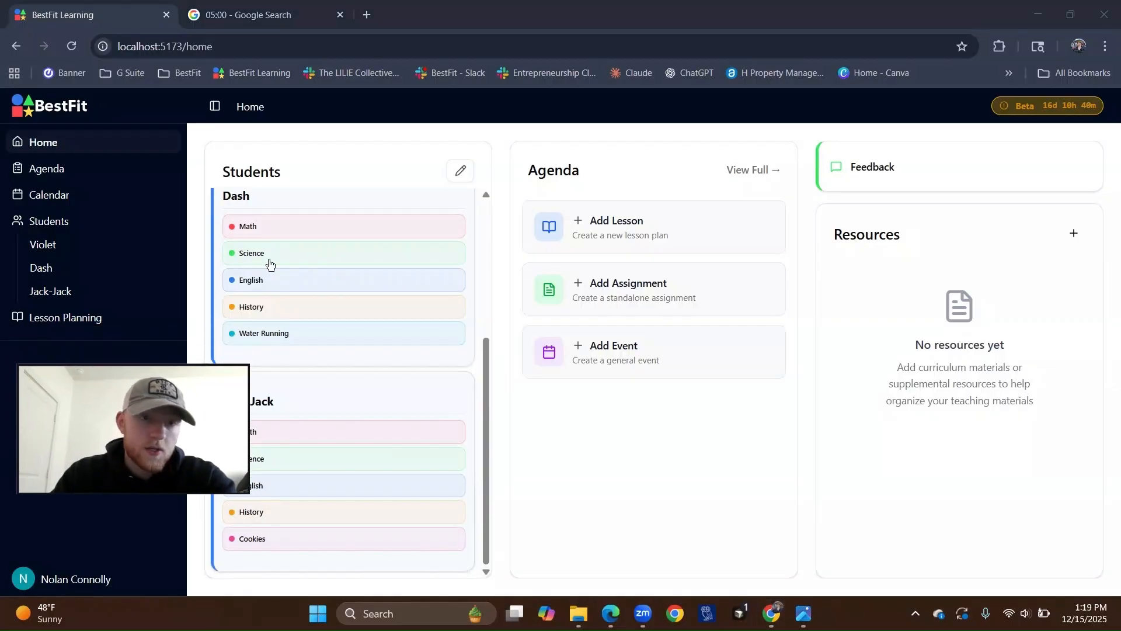
left_click(98, 327)
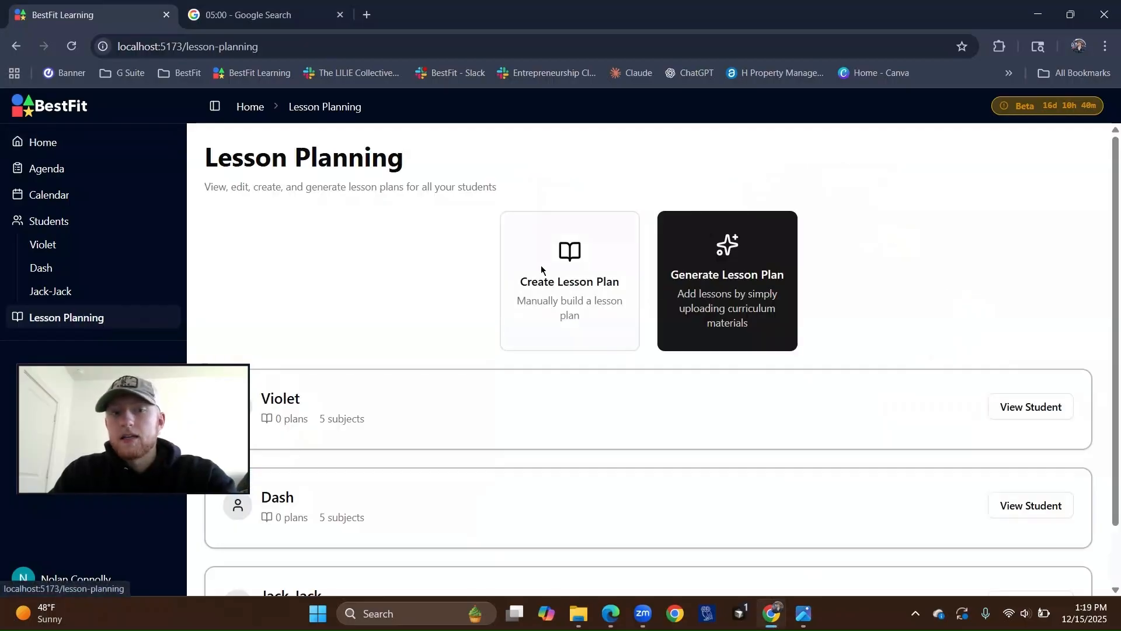
Start a manual lesson plan for Dash, choose a subject and look over the creation form.
left_click(545, 299)
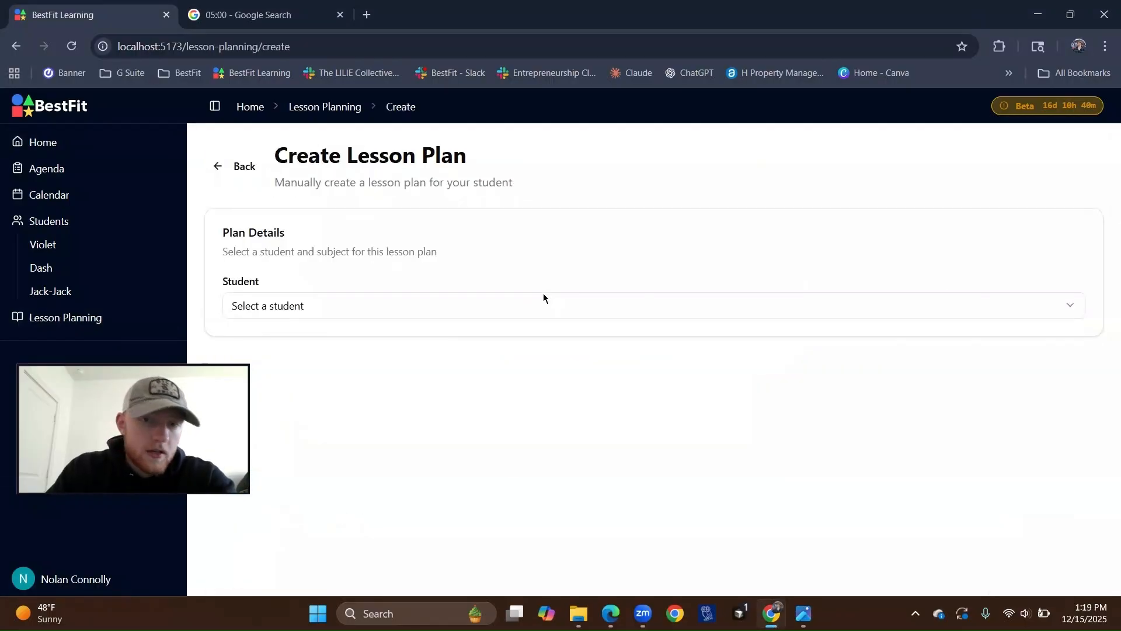
left_click(309, 306)
left_click(303, 358)
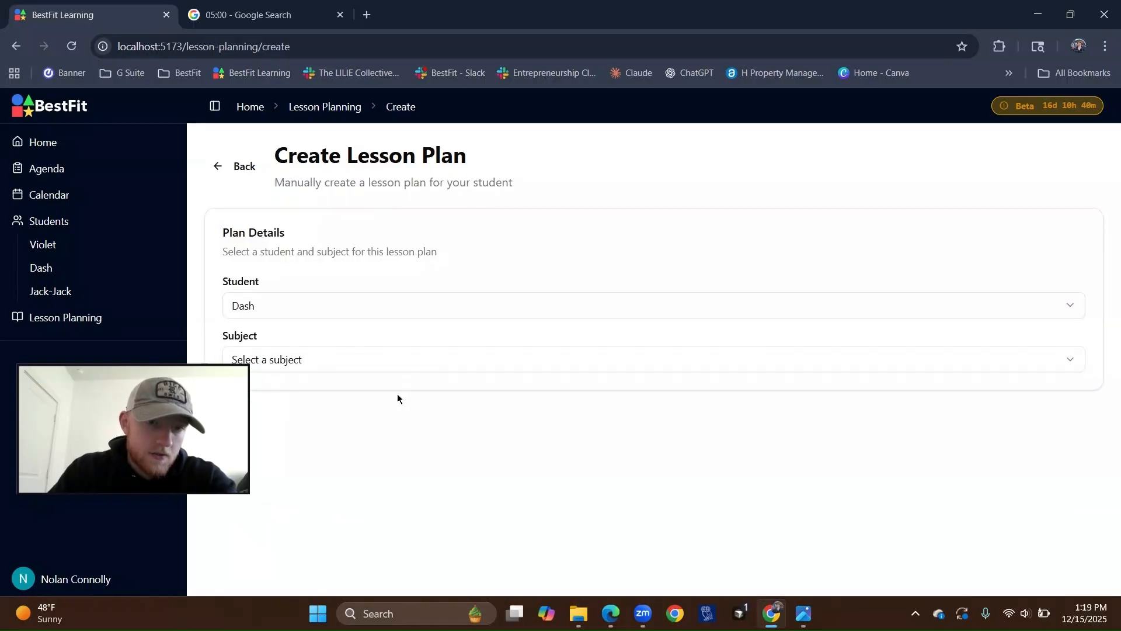
left_click(397, 360)
left_click(395, 413)
scroll(400, 444, "down", 3)
scroll(639, 498, "up", 3)
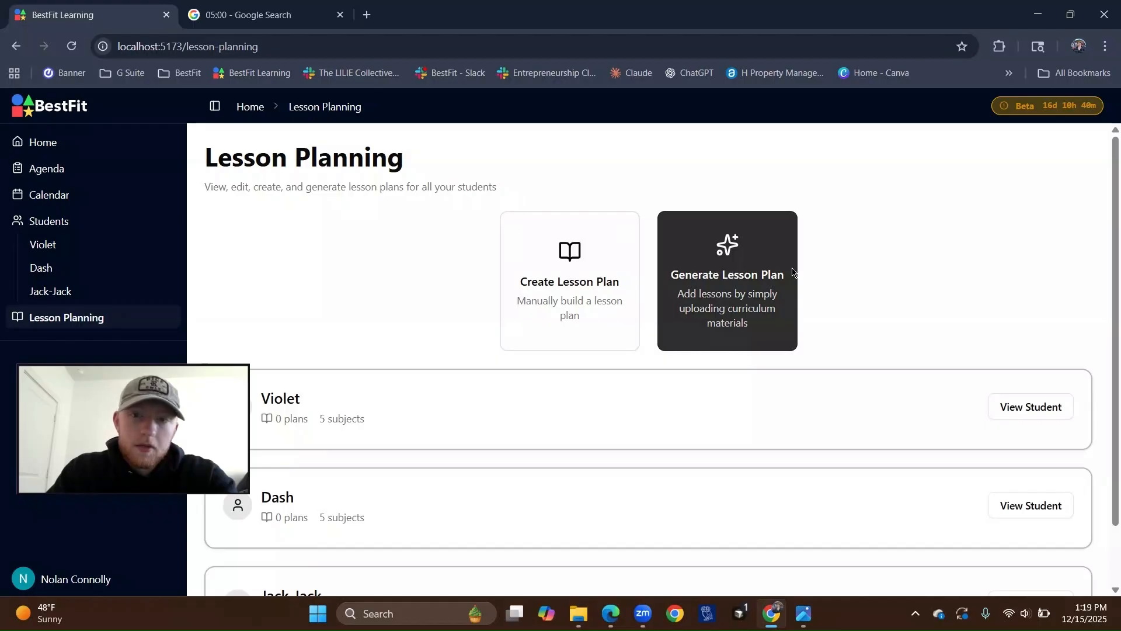
Start generating a lesson plan from curriculum files and look over the upload form.
left_click(720, 270)
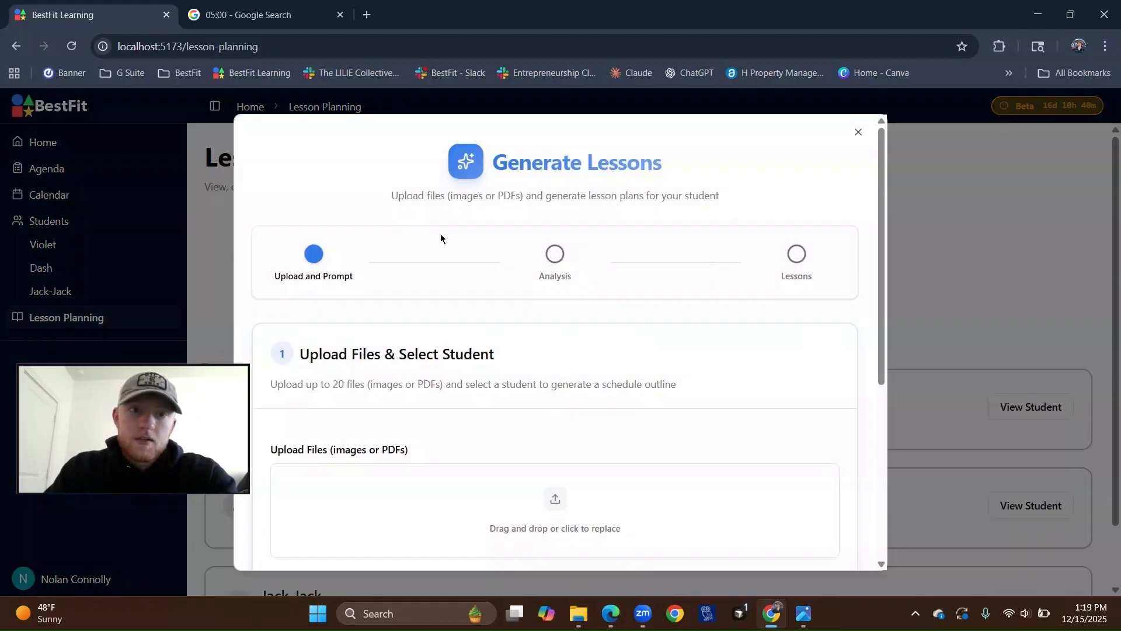
scroll(485, 356, "down", 2)
scroll(533, 441, "down", 3)
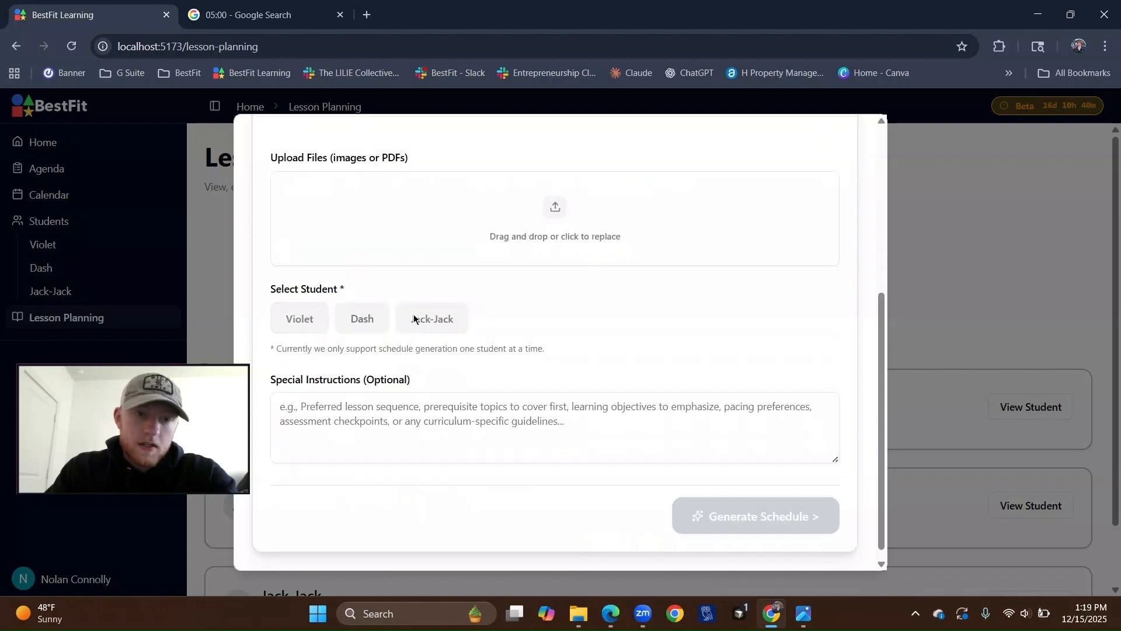
Select Jack-Jack as the student and Cookies as the subject for the generated lessons.
left_click(426, 320)
left_click(577, 407)
scroll(473, 327, "down", 3)
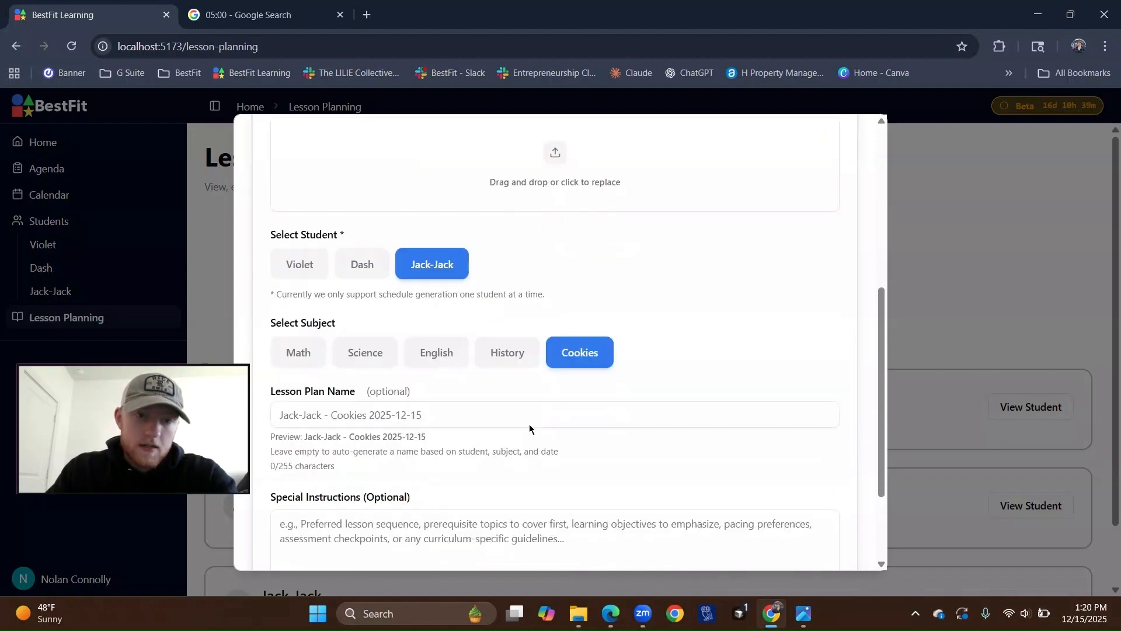
left_click(763, 506)
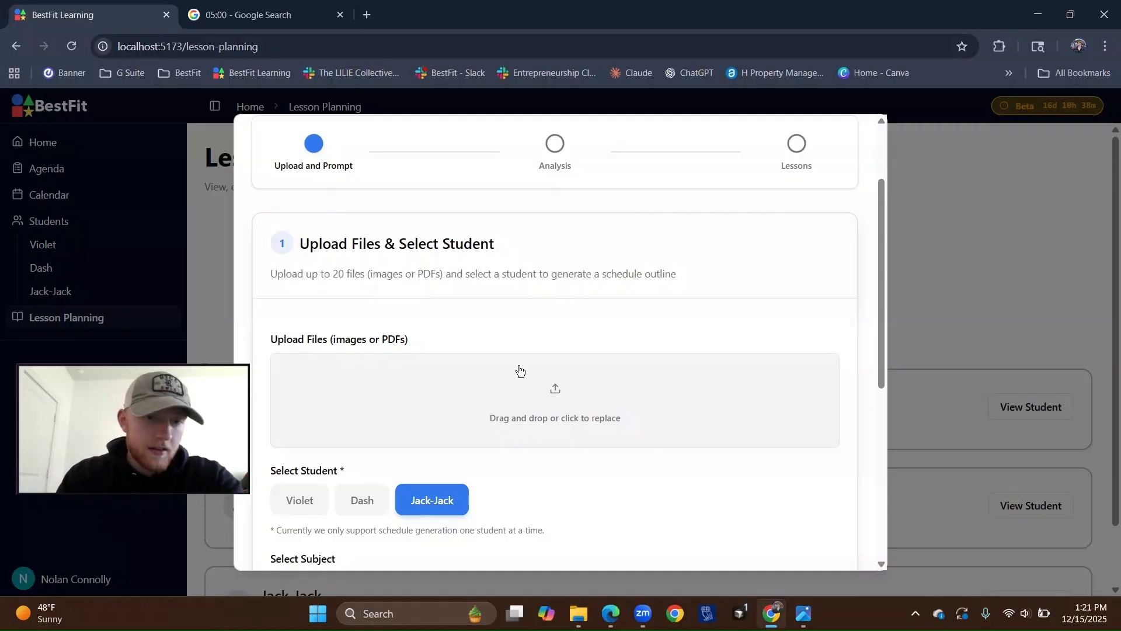
scroll(566, 289, "down", 3)
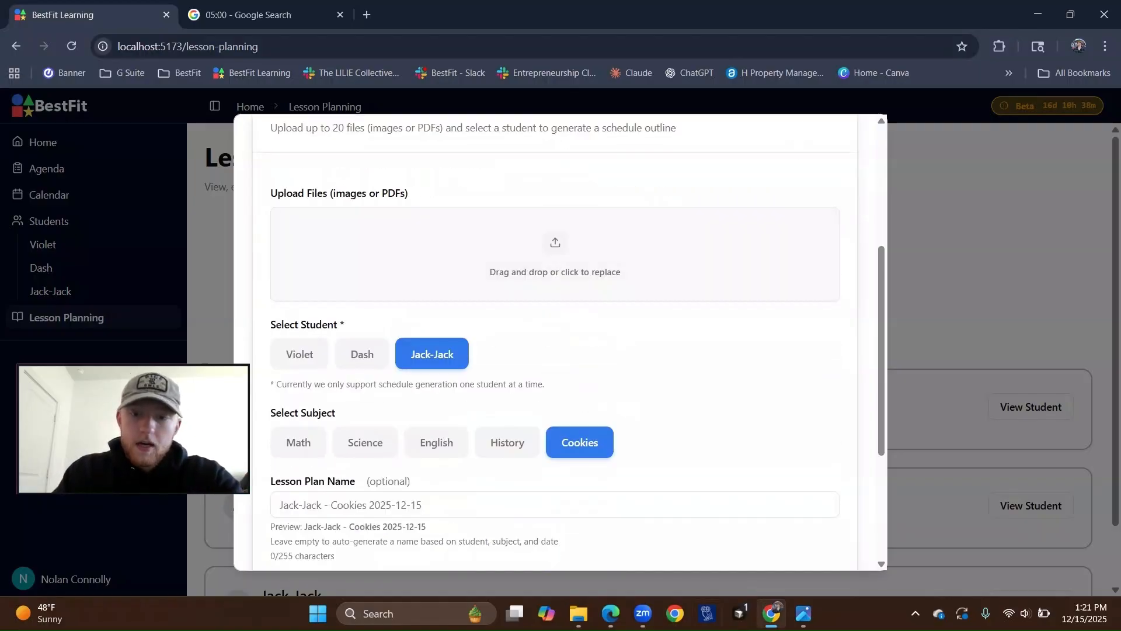
Open the ContemporaryMathematics-WEB PDF from the OpenStax Curricula folder inside betatestpics.
left_click(579, 614)
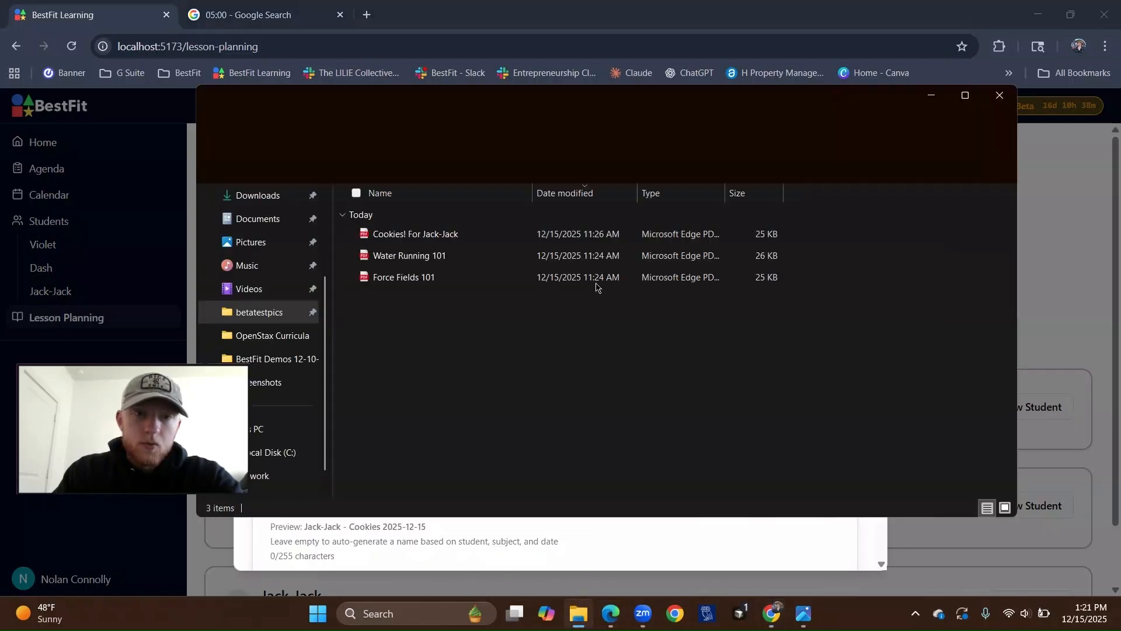
left_click(515, 133)
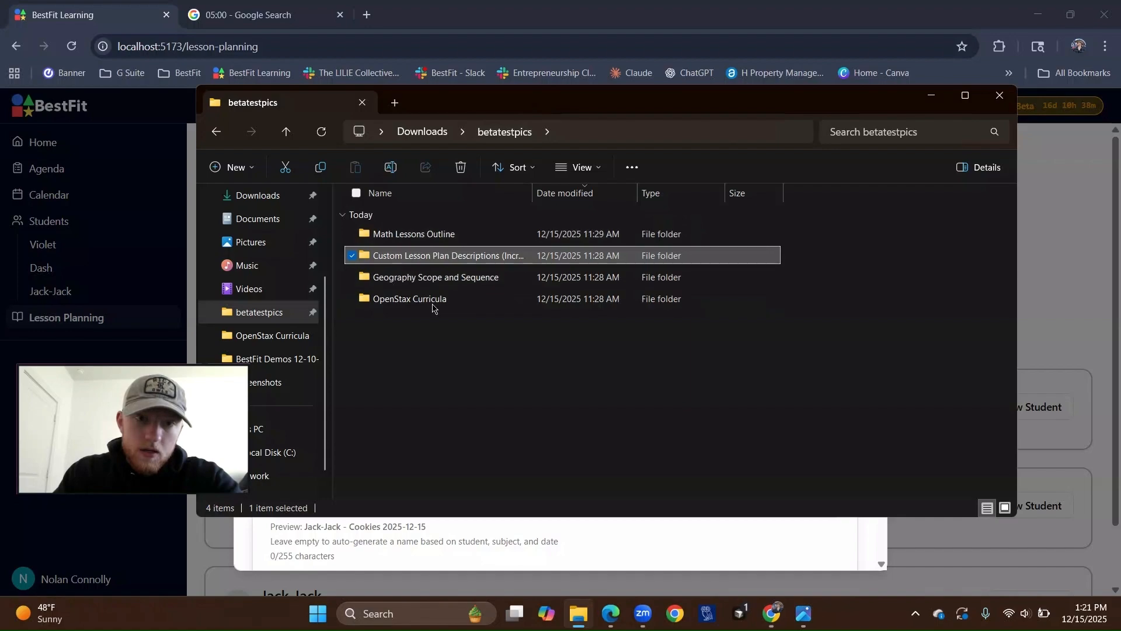
double_click(389, 300)
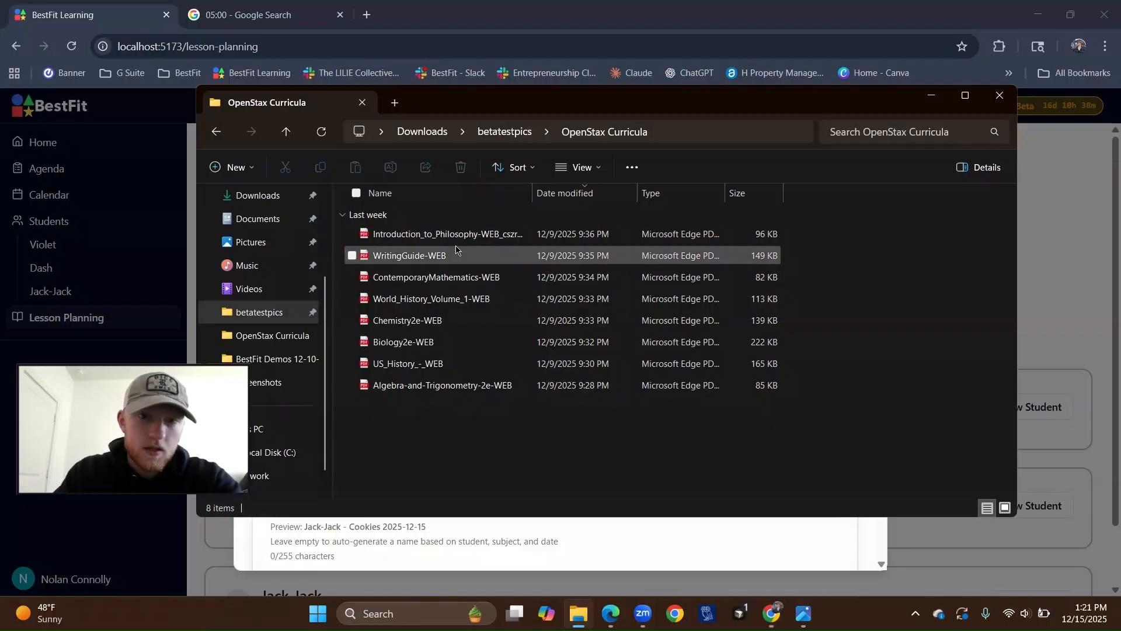
double_click(450, 281)
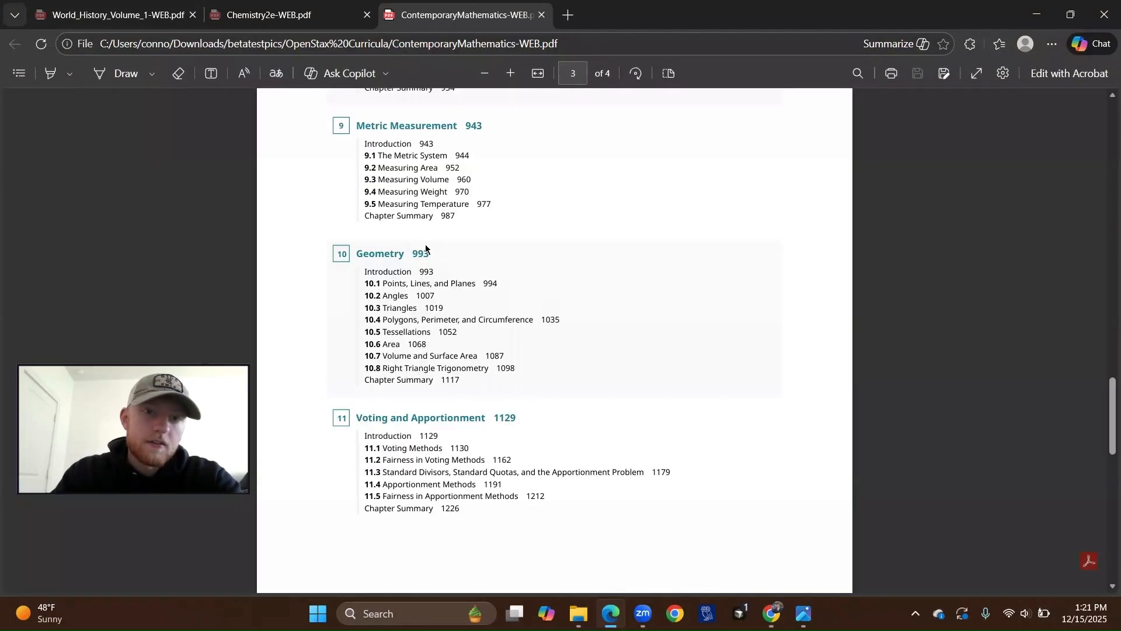
Examine the chapter and section structure across all pages of the Contemporary Mathematics table of contents.
scroll(426, 248, "up", 20)
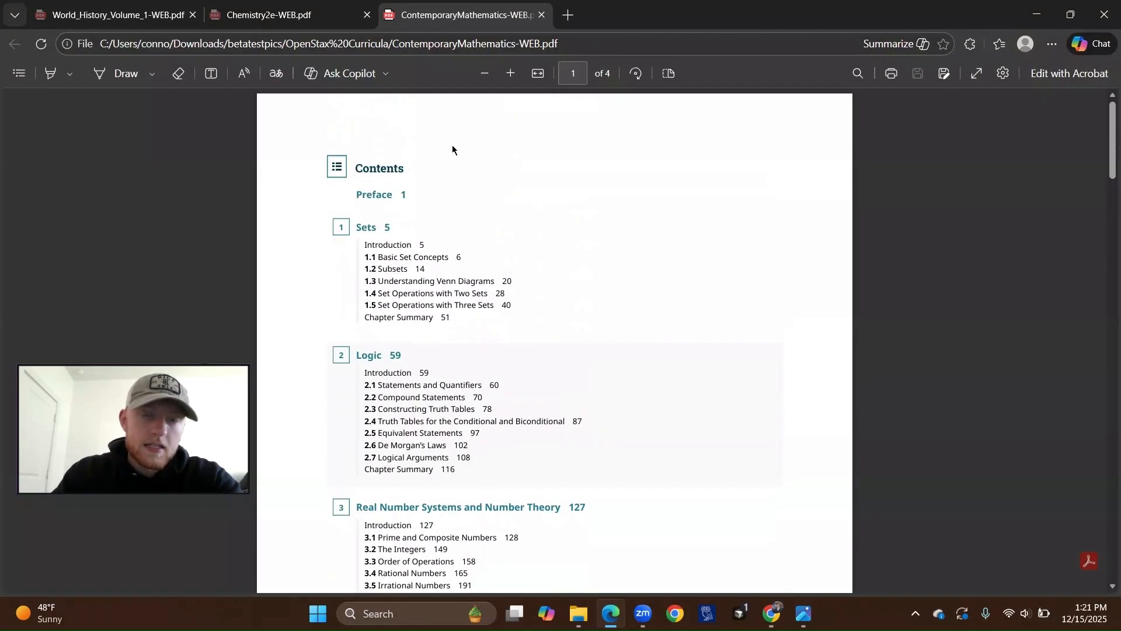
left_click_drag(363, 168, 430, 361)
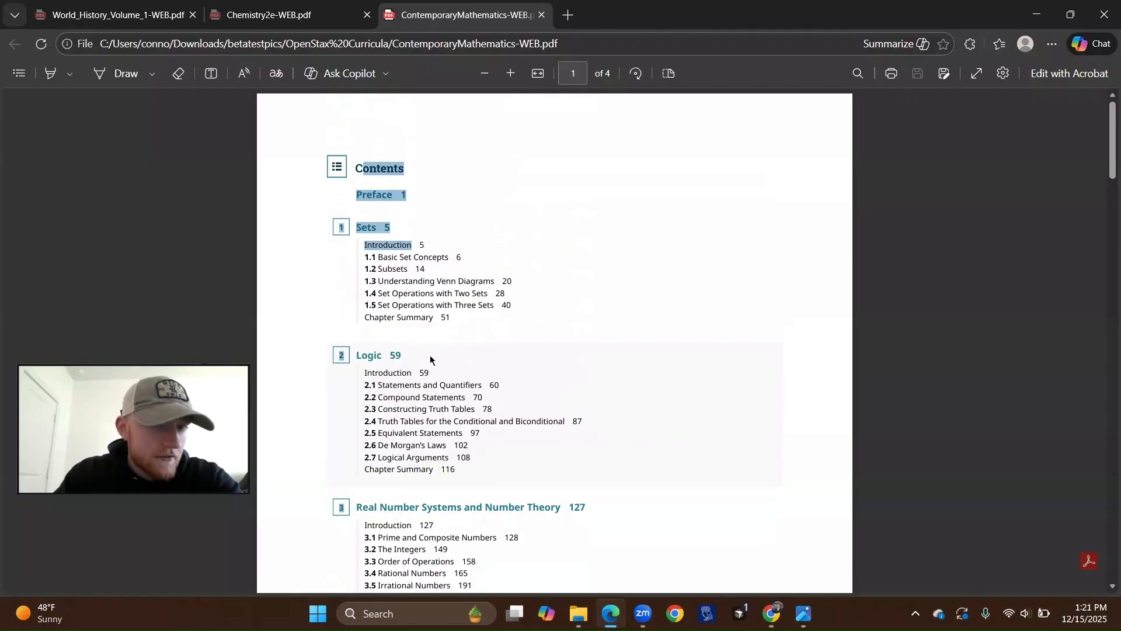
left_click(431, 360)
scroll(431, 356, "down", 15)
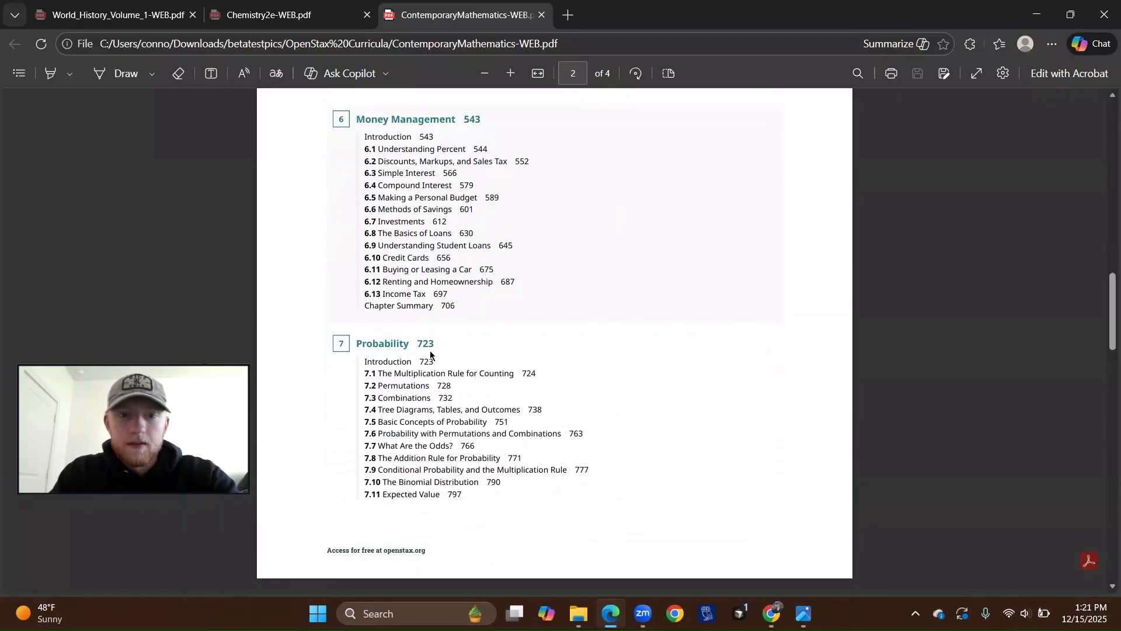
scroll(430, 354, "down", 5)
scroll(429, 354, "down", 15)
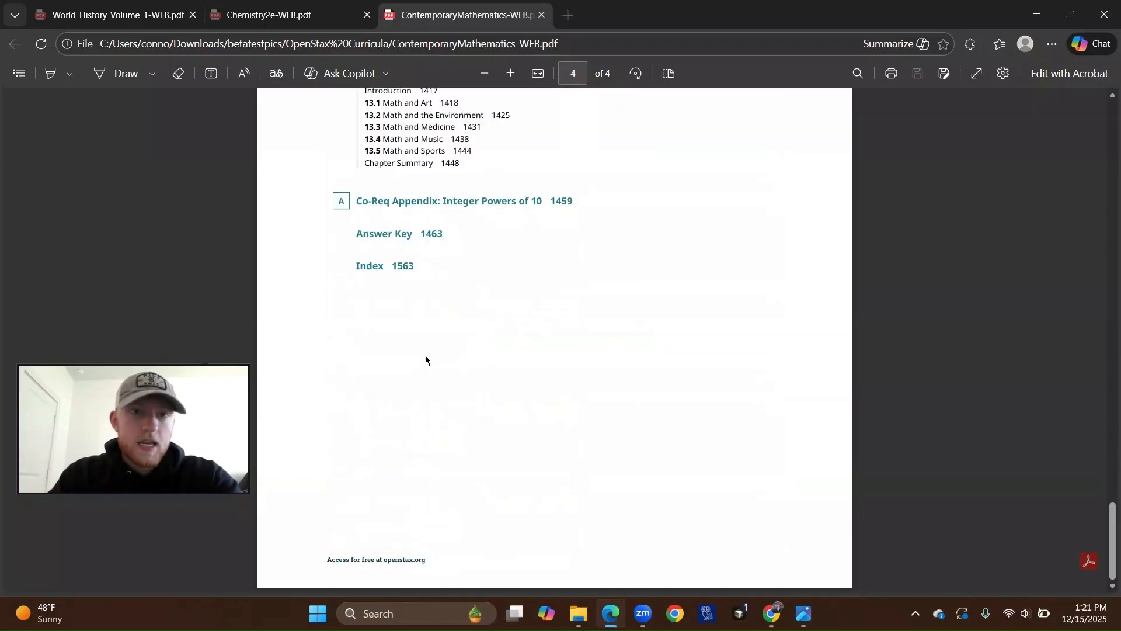
scroll(403, 353, "up", 5)
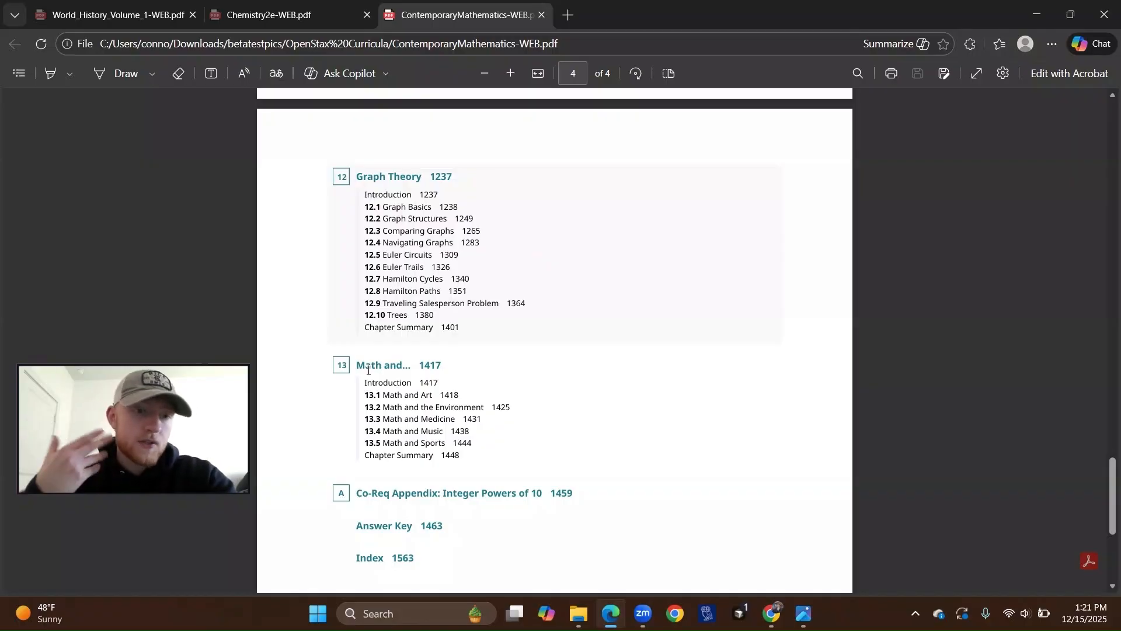
scroll(368, 370, "up", 15)
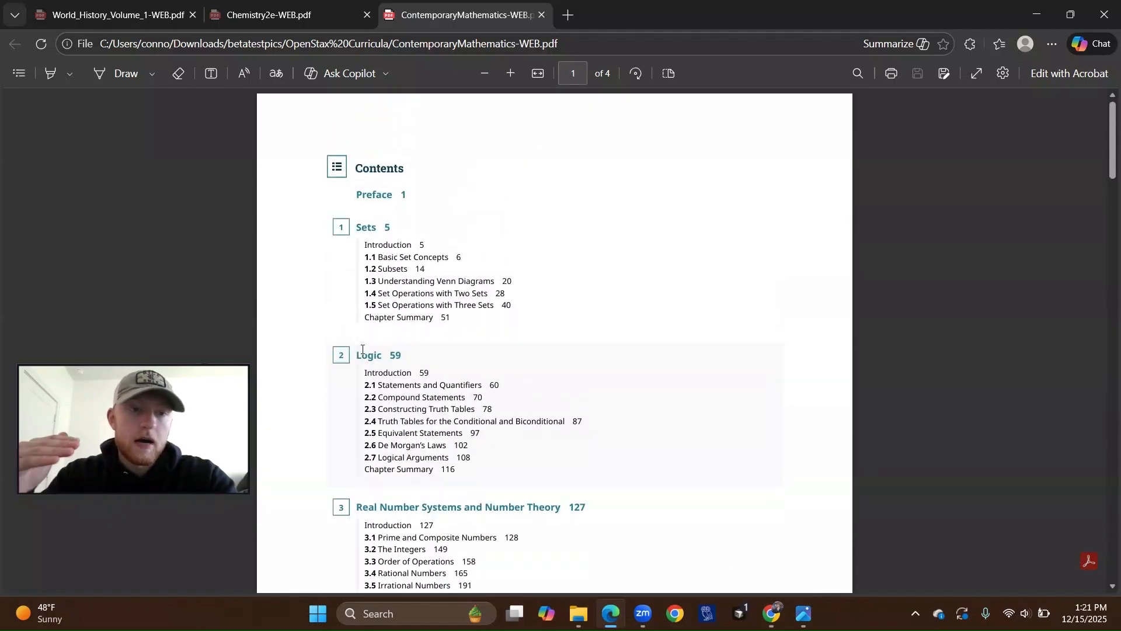
scroll(362, 349, "down", 15)
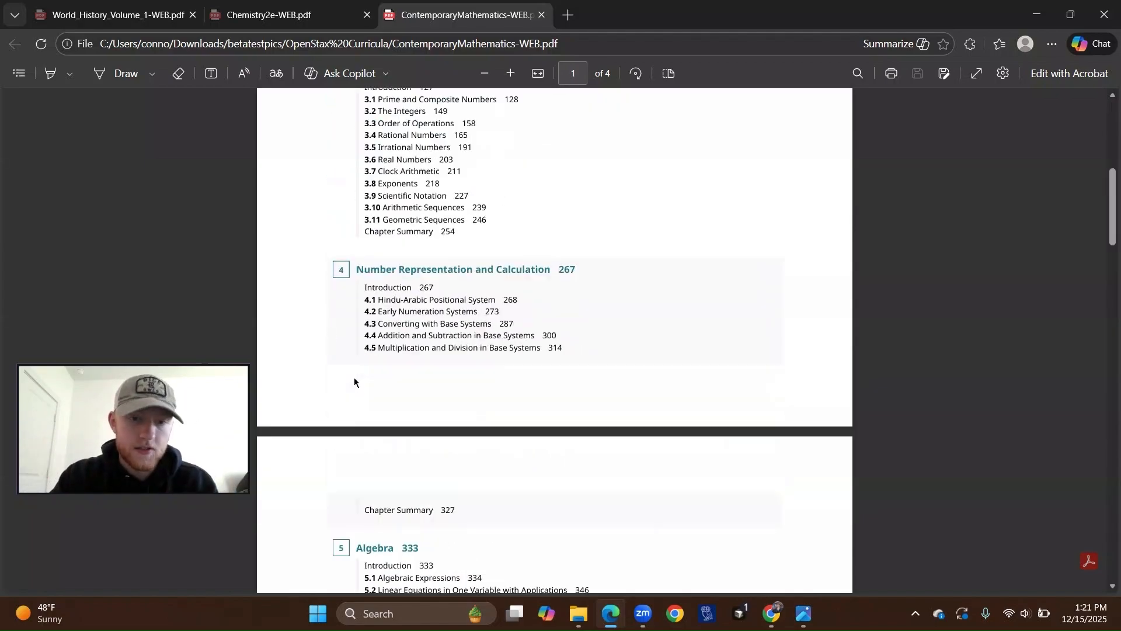
scroll(391, 331, "up", 3)
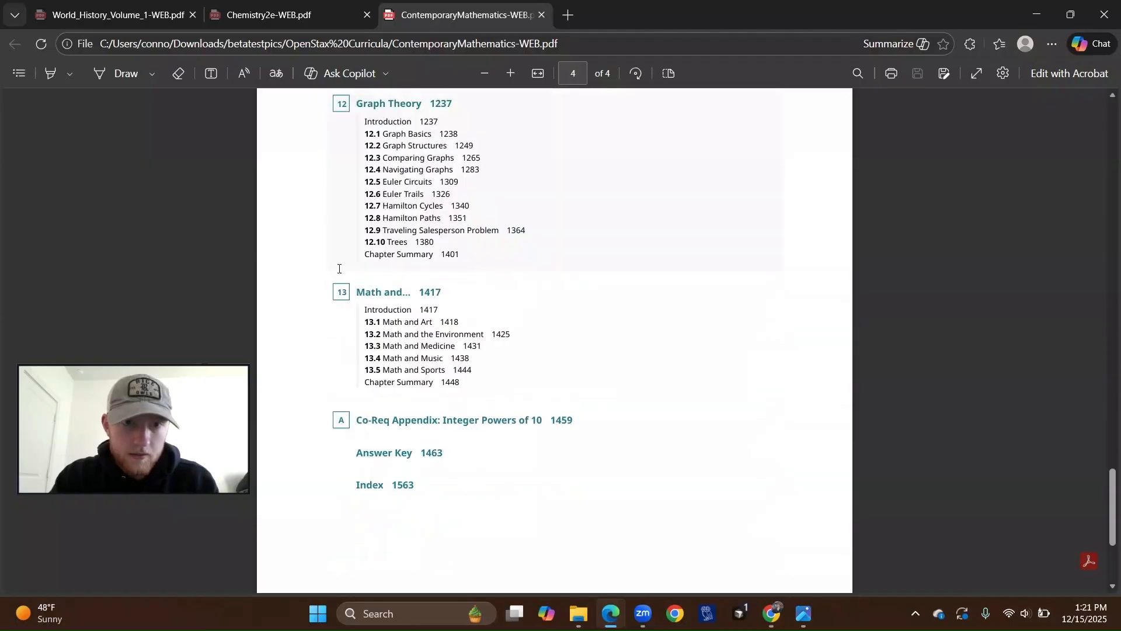
scroll(464, 300, "up", 15)
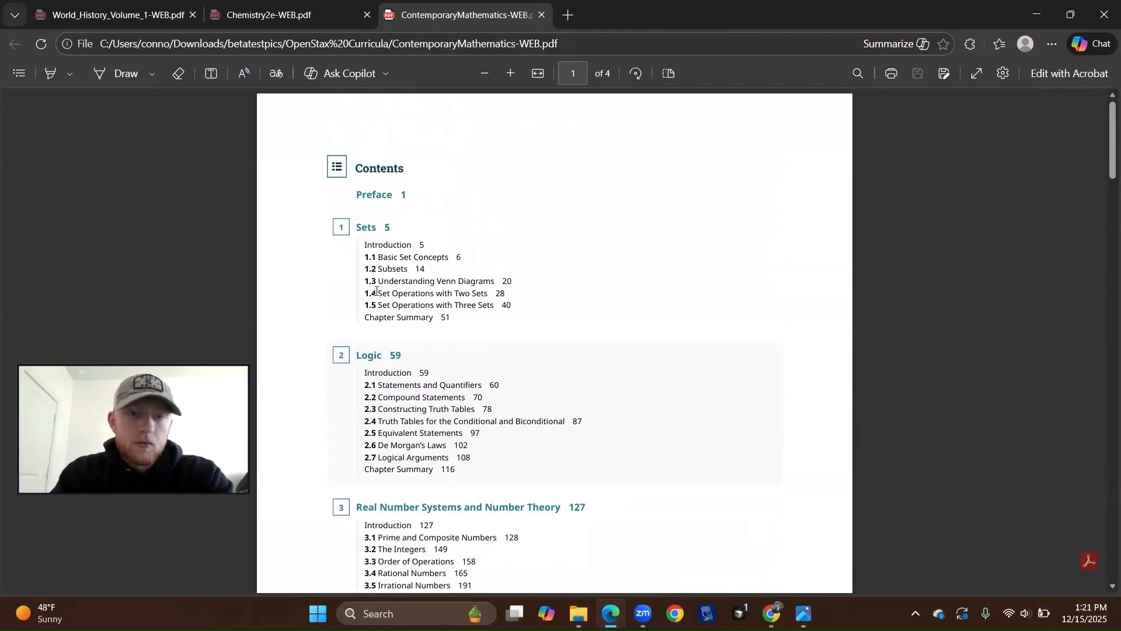
Highlight sections 1.1 to 1.3 of the Sets chapter to point out individual lesson topics.
left_click_drag(365, 257, 456, 260)
left_click(370, 257)
left_click_drag(365, 258, 434, 271)
left_click_drag(367, 280, 471, 281)
left_click(472, 281)
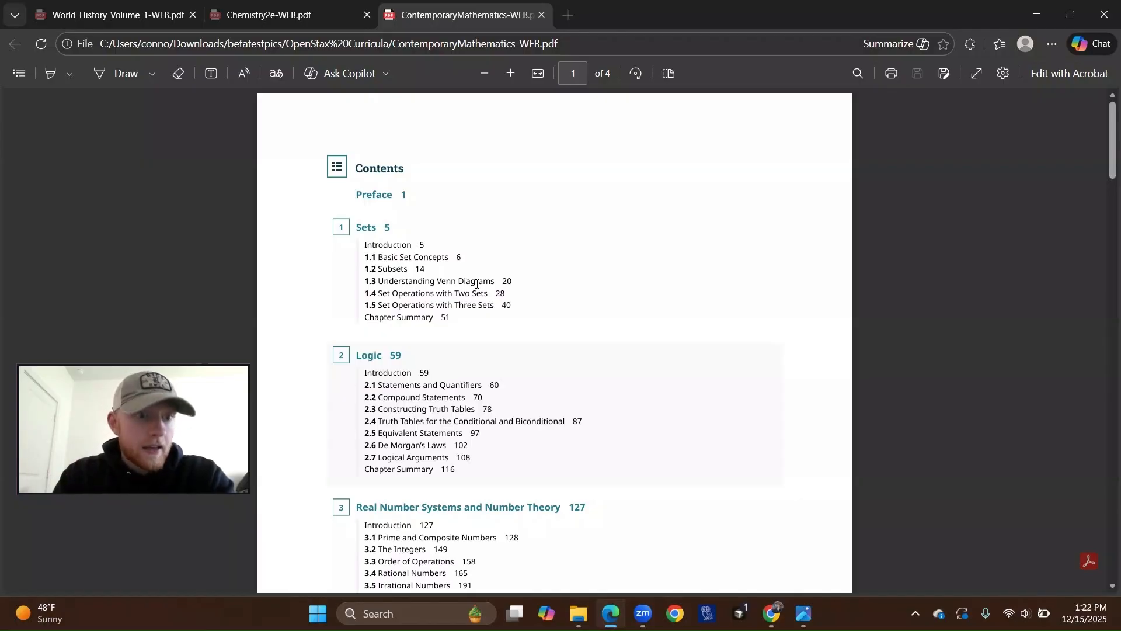
Return to the lesson generator and upload ContemporaryMathematics-WEB from the OpenStax Curricula folder.
left_click(771, 613)
scroll(497, 307, "up", 3)
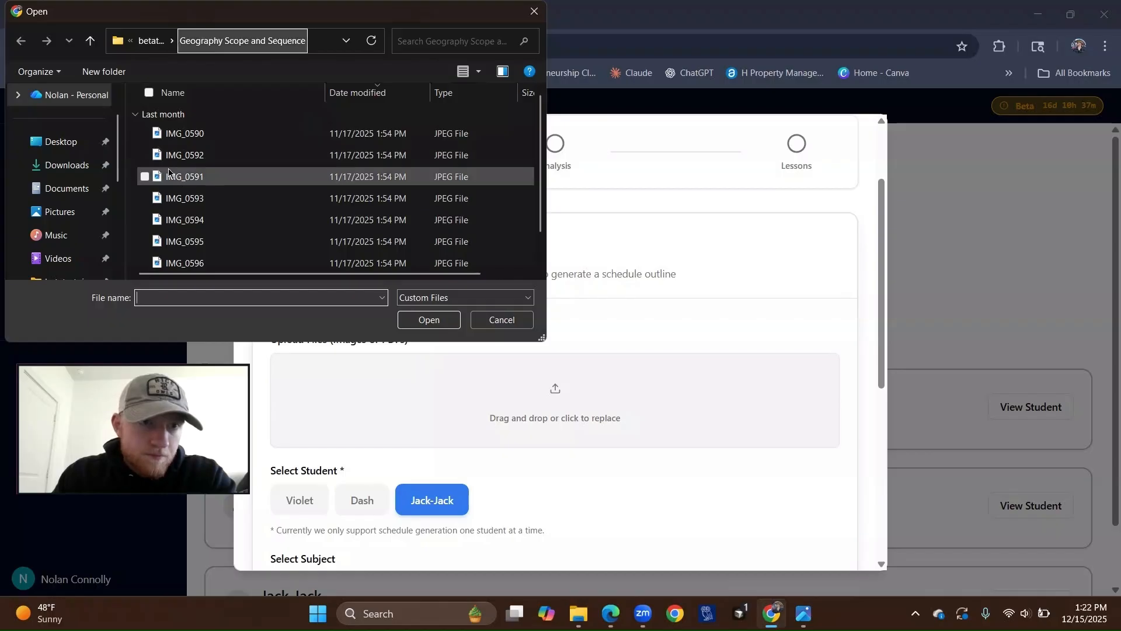
left_click(147, 44)
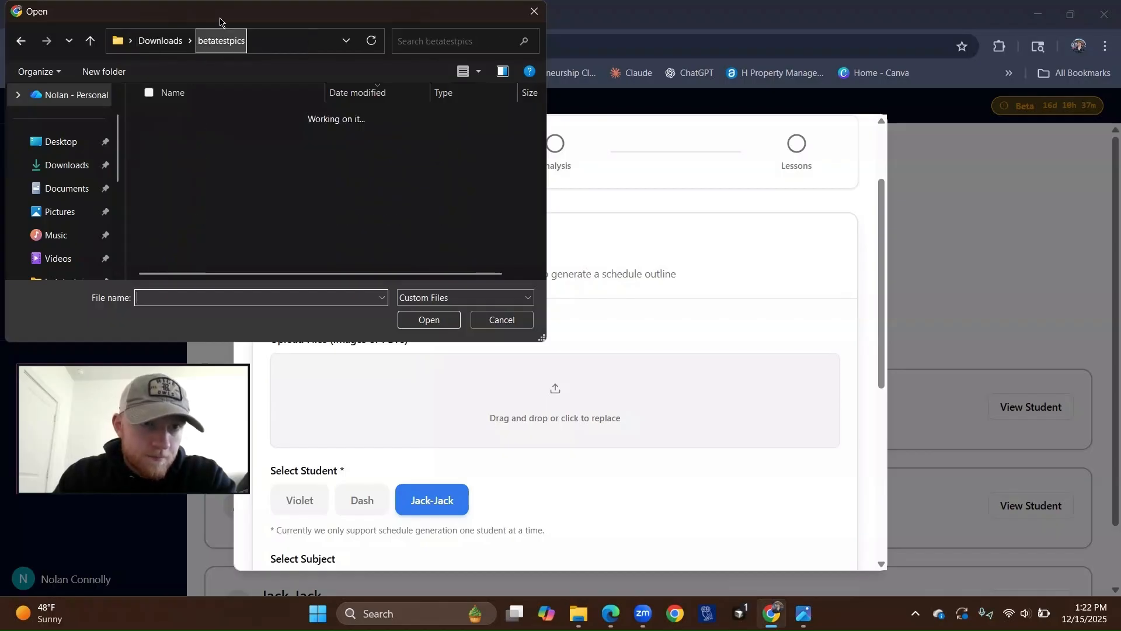
double_click(224, 196)
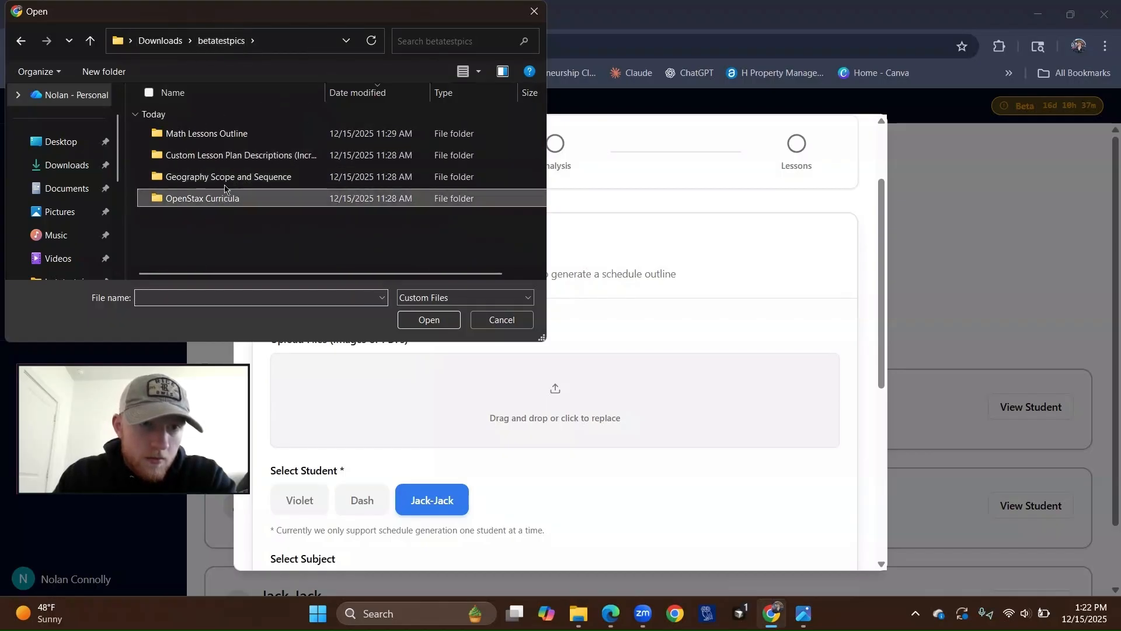
left_click(211, 178)
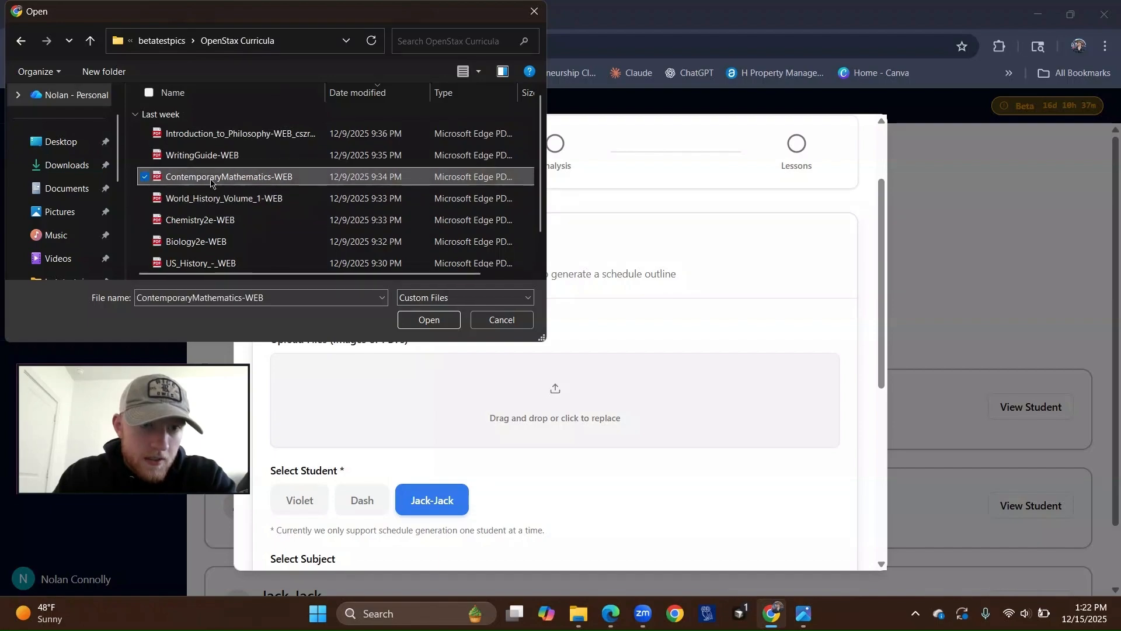
left_click(429, 320)
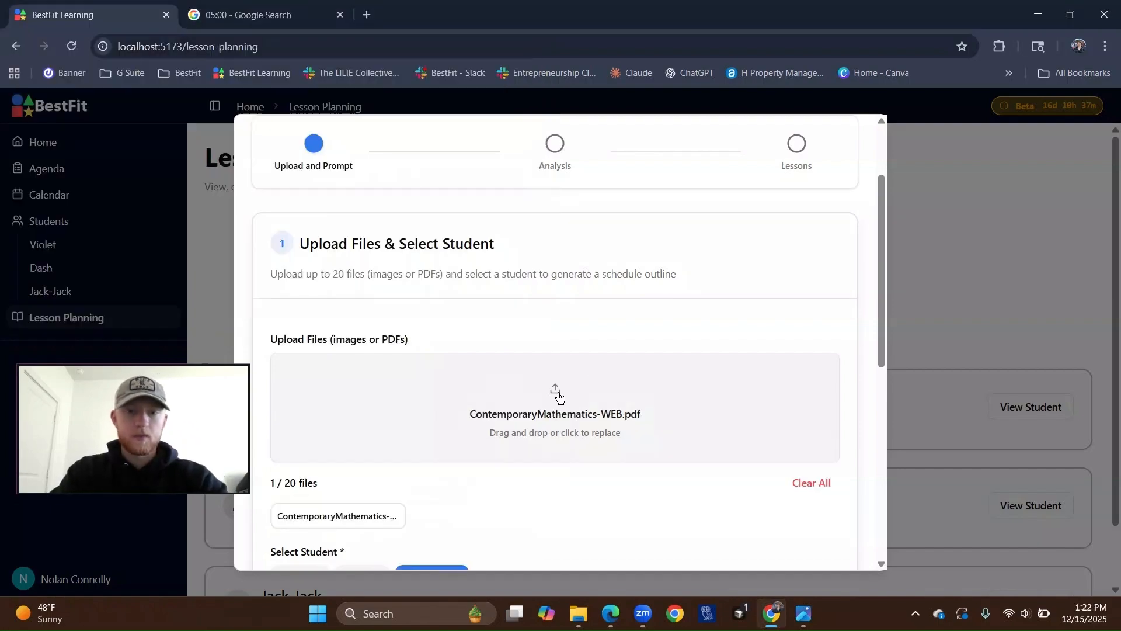
Set the student to Violet and the subject to Math for the uploaded curriculum.
scroll(490, 327, "down", 2)
scroll(446, 392, "down", 4)
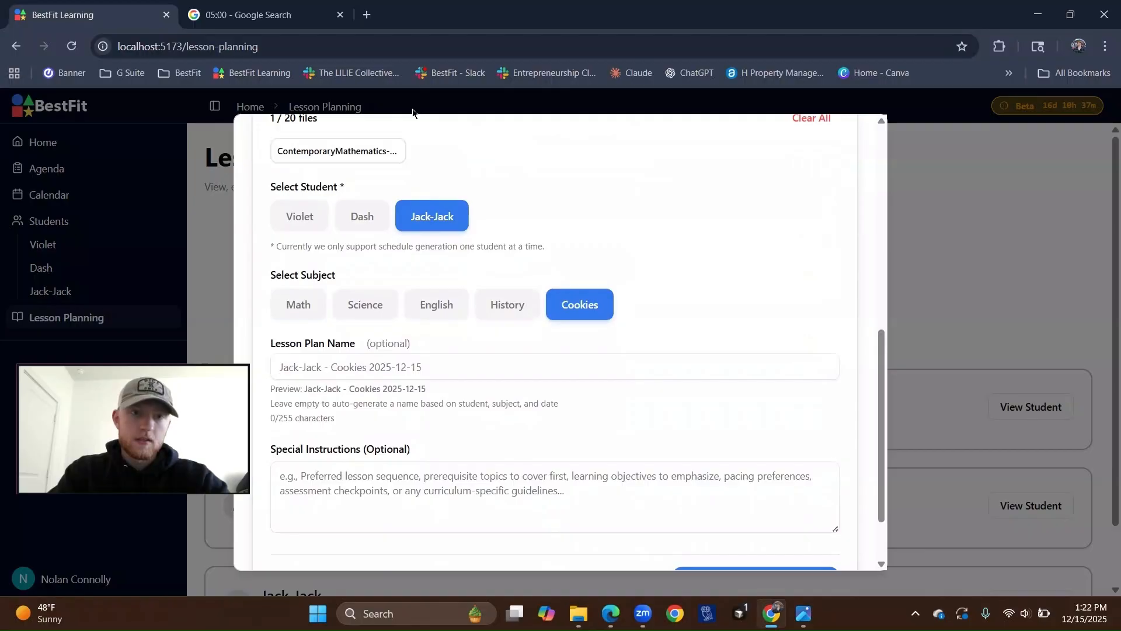
scroll(345, 370, "up", 5)
scroll(315, 327, "down", 2)
scroll(555, 309, "down", 1)
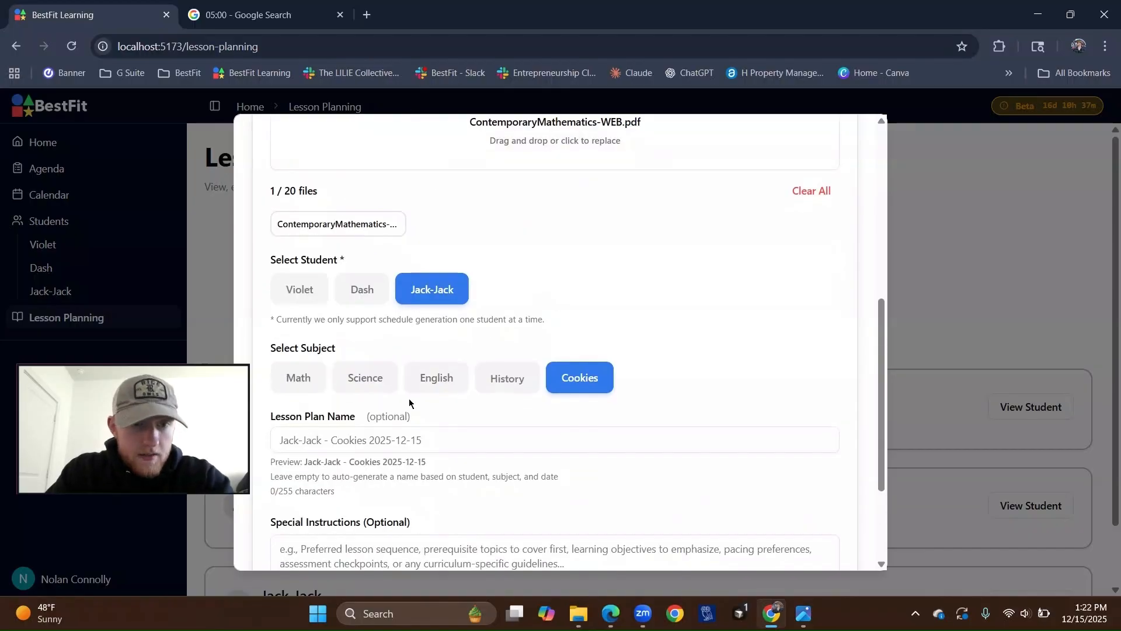
left_click(296, 292)
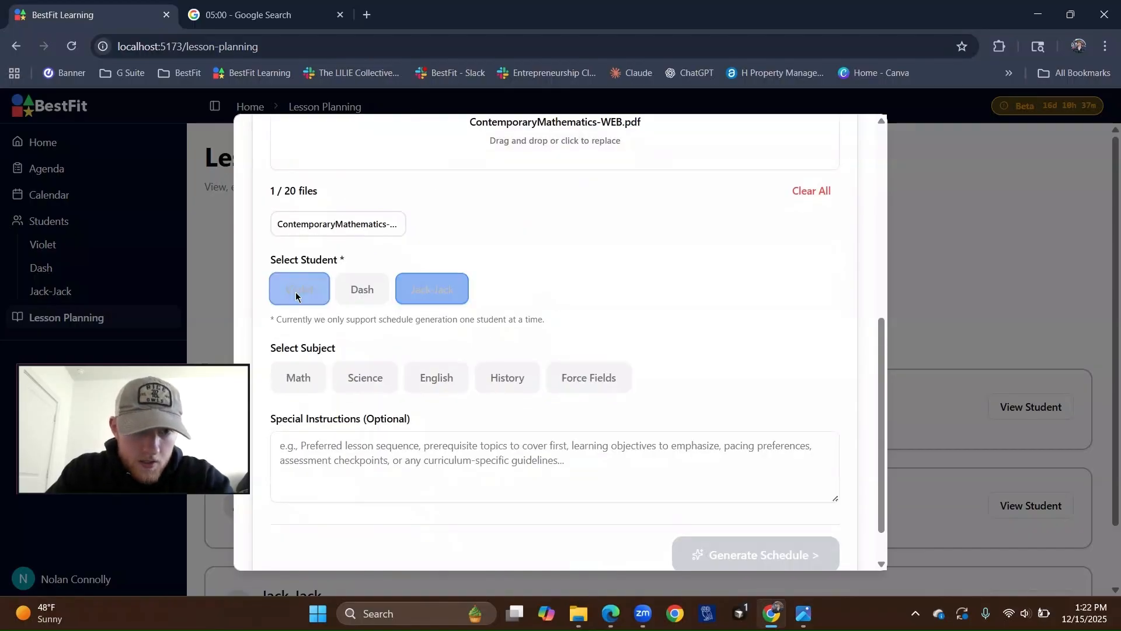
left_click(293, 382)
Check the lesson plan name preview and leave the optional name empty.
scroll(291, 386, "down", 2)
left_click(380, 288)
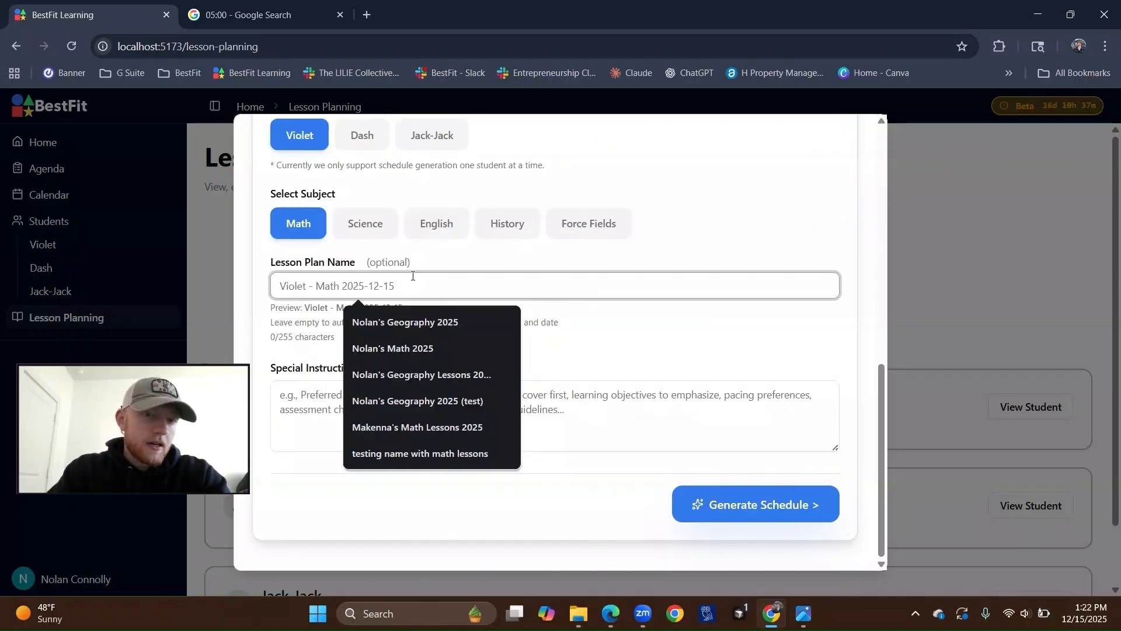
left_click_drag(305, 307, 404, 308)
left_click(458, 333)
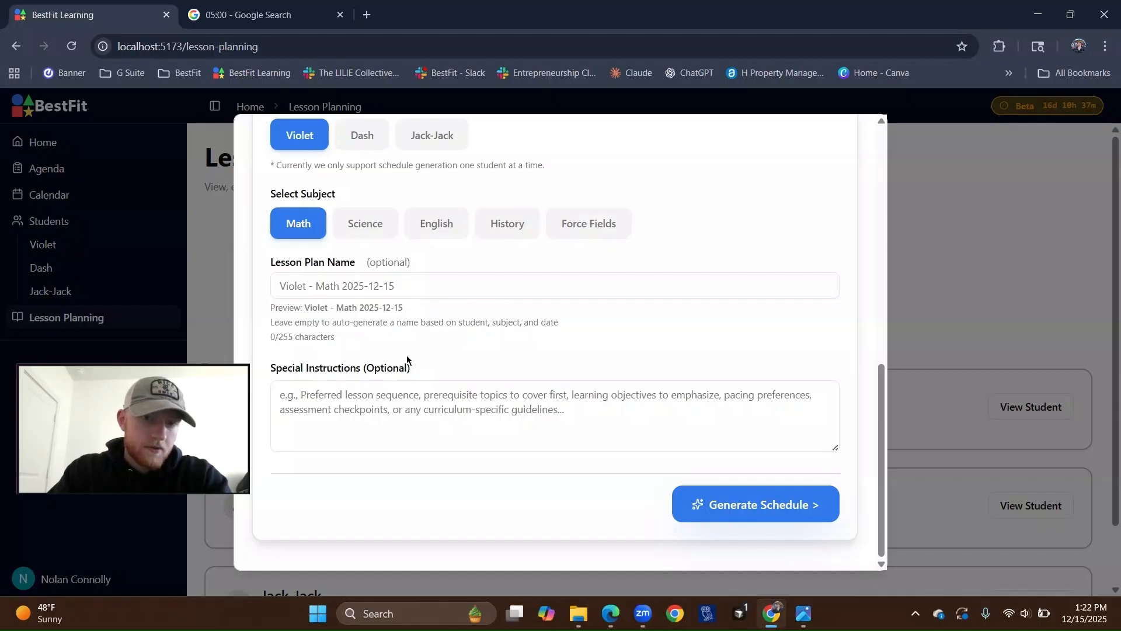
Leave the special instructions empty, generate the schedule, and look over the follow-up questions.
left_click(372, 420)
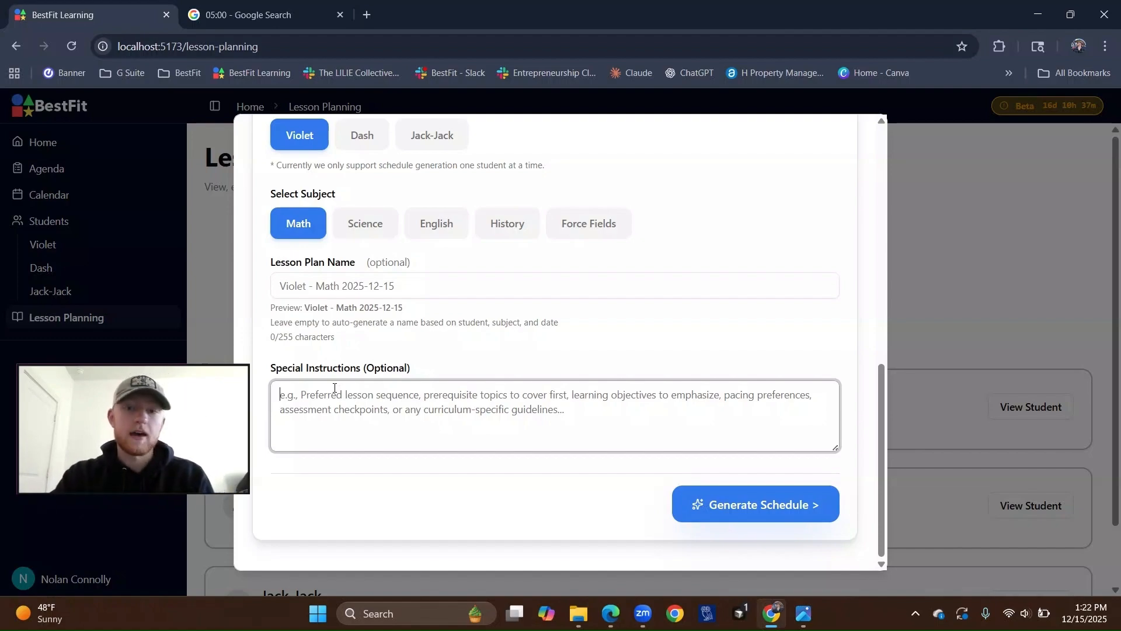
left_click(765, 504)
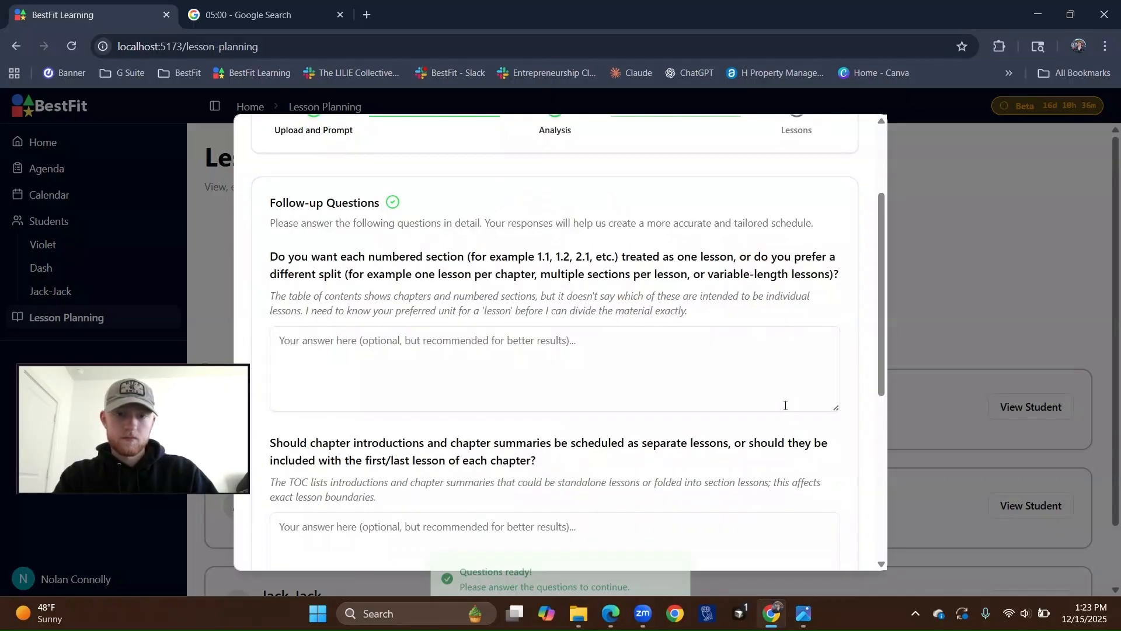
scroll(310, 395, "up", 2)
scroll(301, 417, "down", 1)
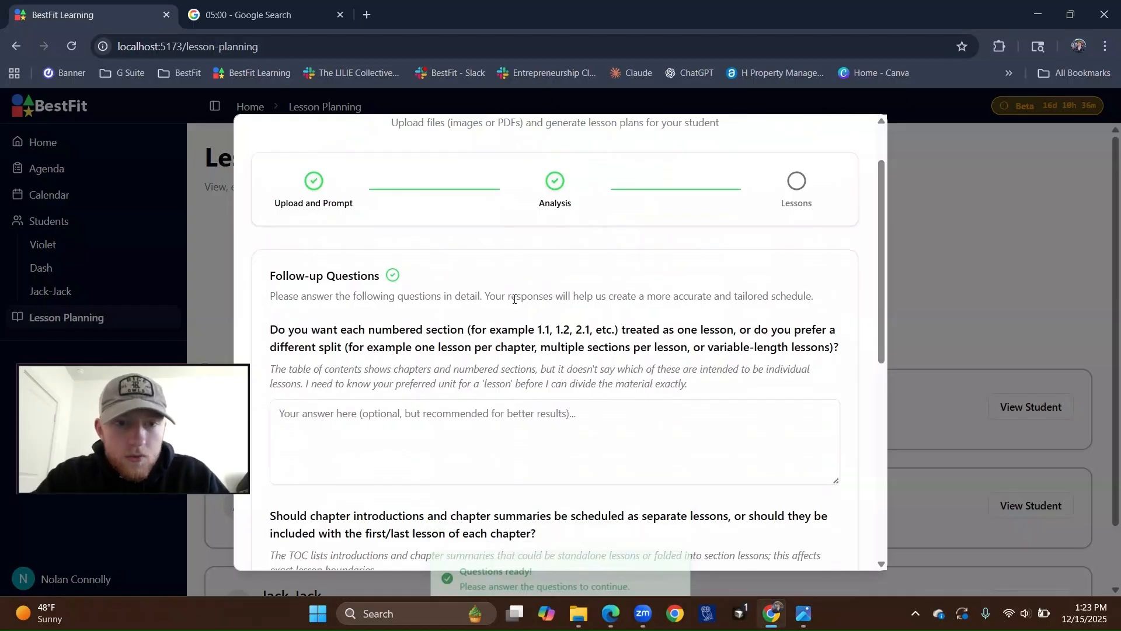
scroll(535, 309, "down", 1)
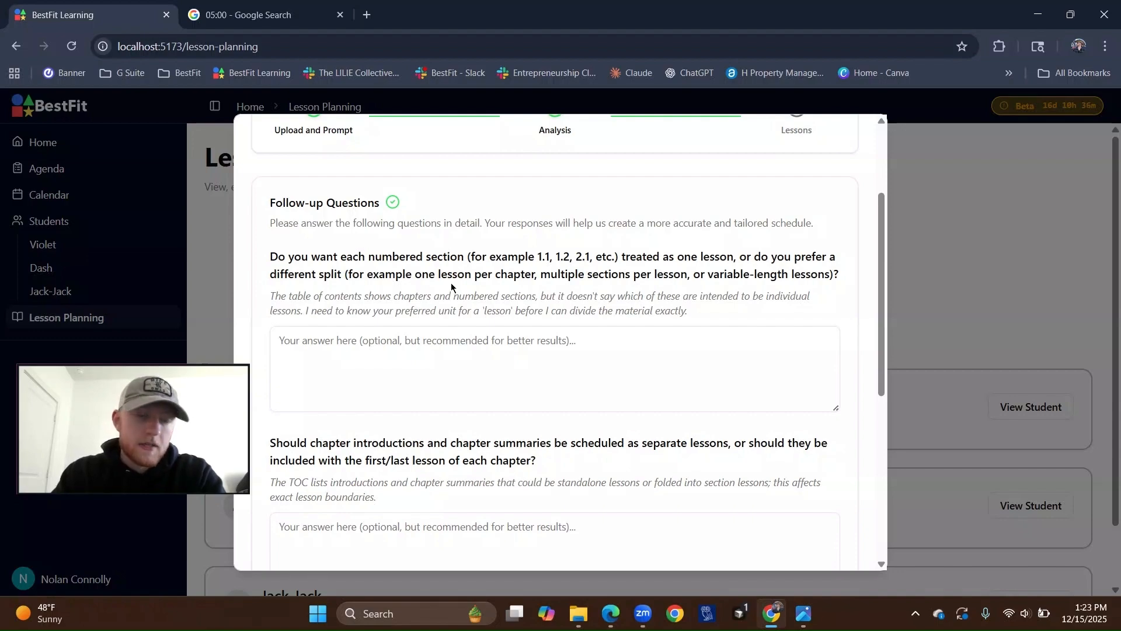
Answer the lesson-split question with "Do each numbered section as one lesson (e.g. 1.1, 1.2 etc.)".
left_click(524, 347)
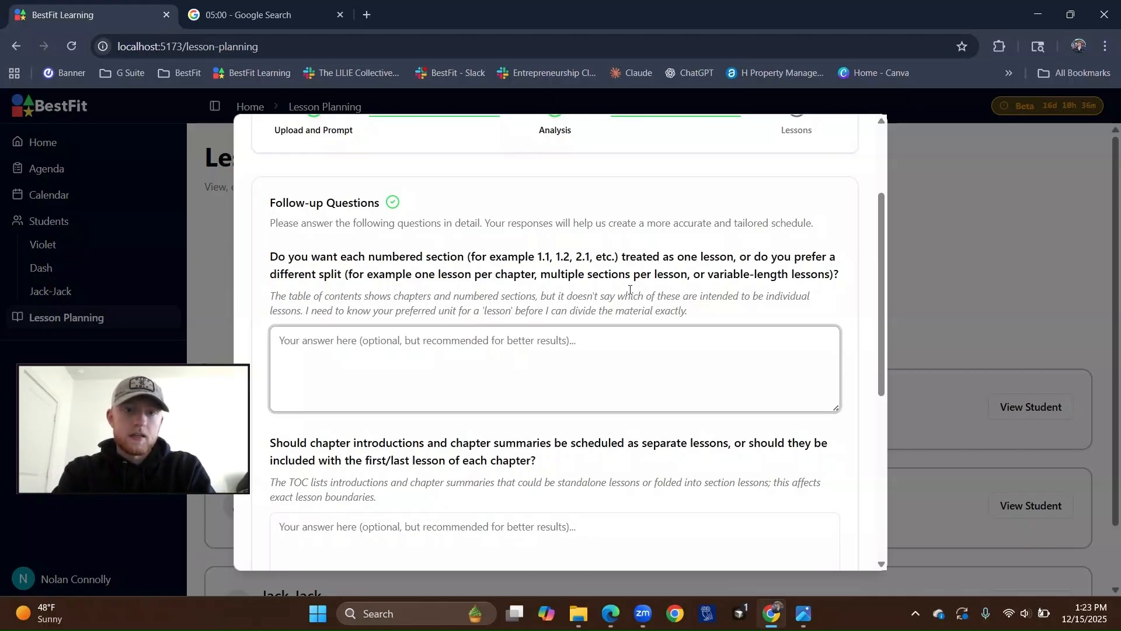
type("Do each numubered sect")
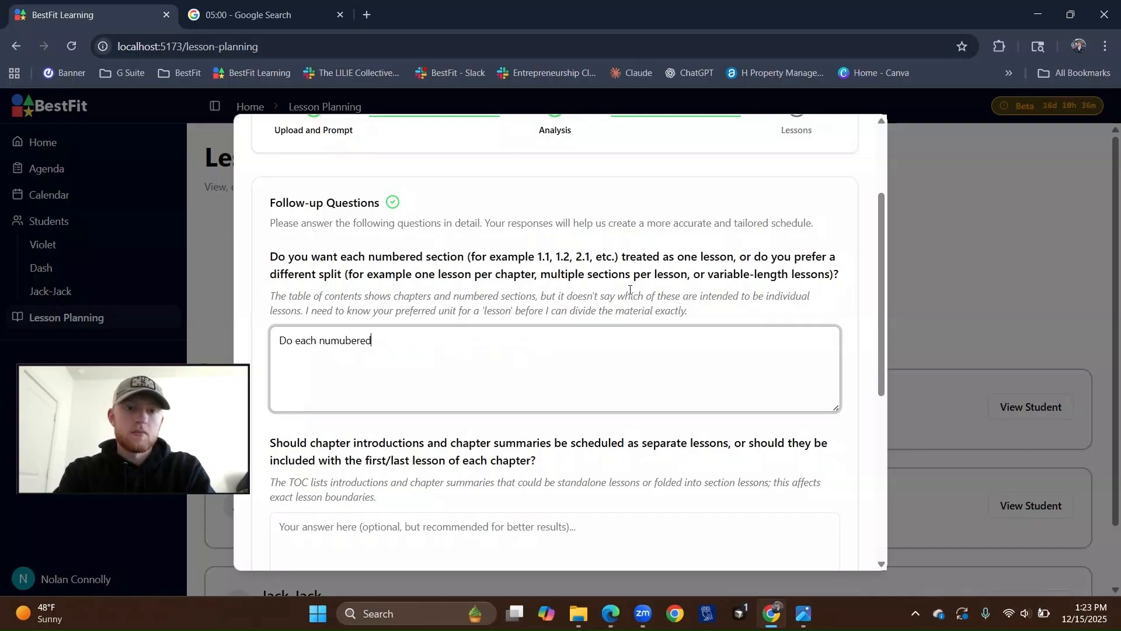
key("ctrl+BackSpace")
key("ctrl+BackSpace")
type("numbe")
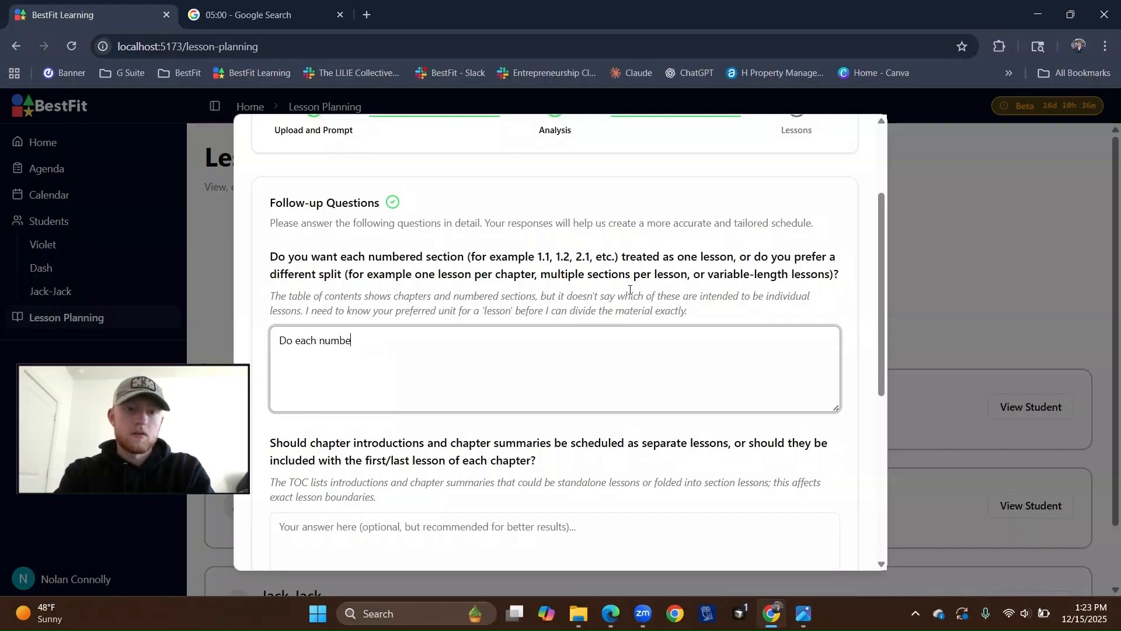
type("red section as one le")
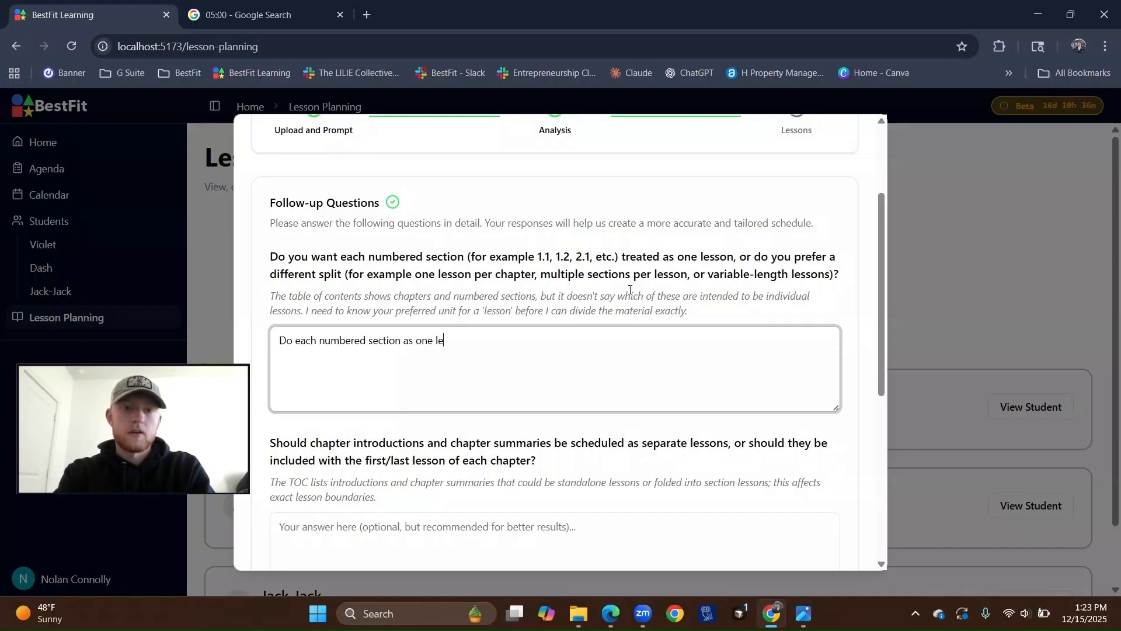
type("sson (e.g. ")
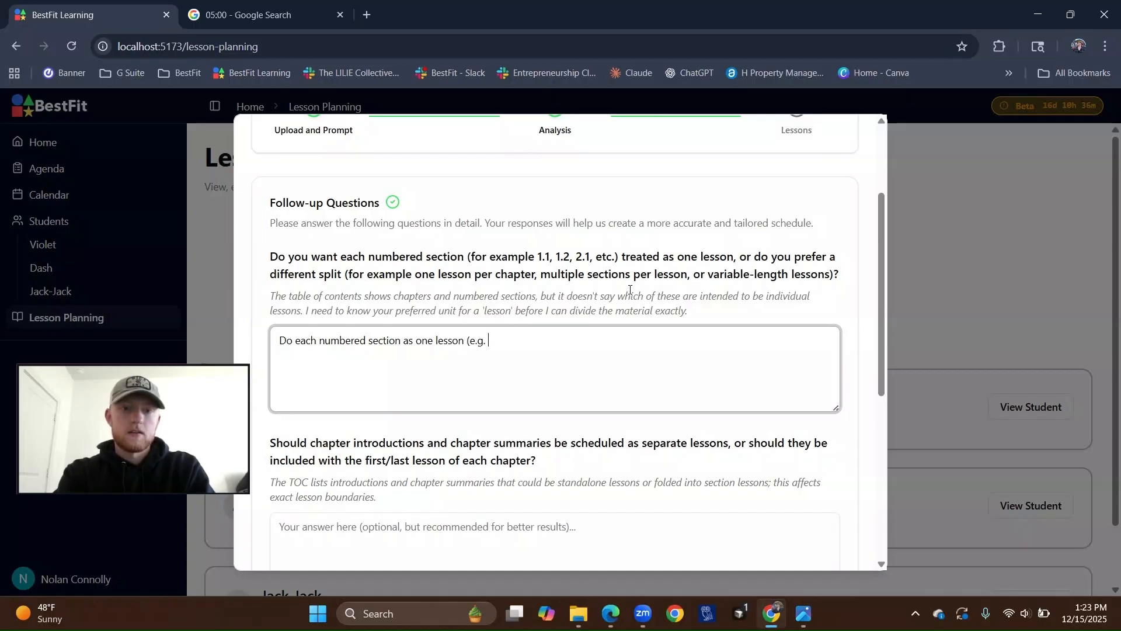
type("1.2")
type(", 1.")
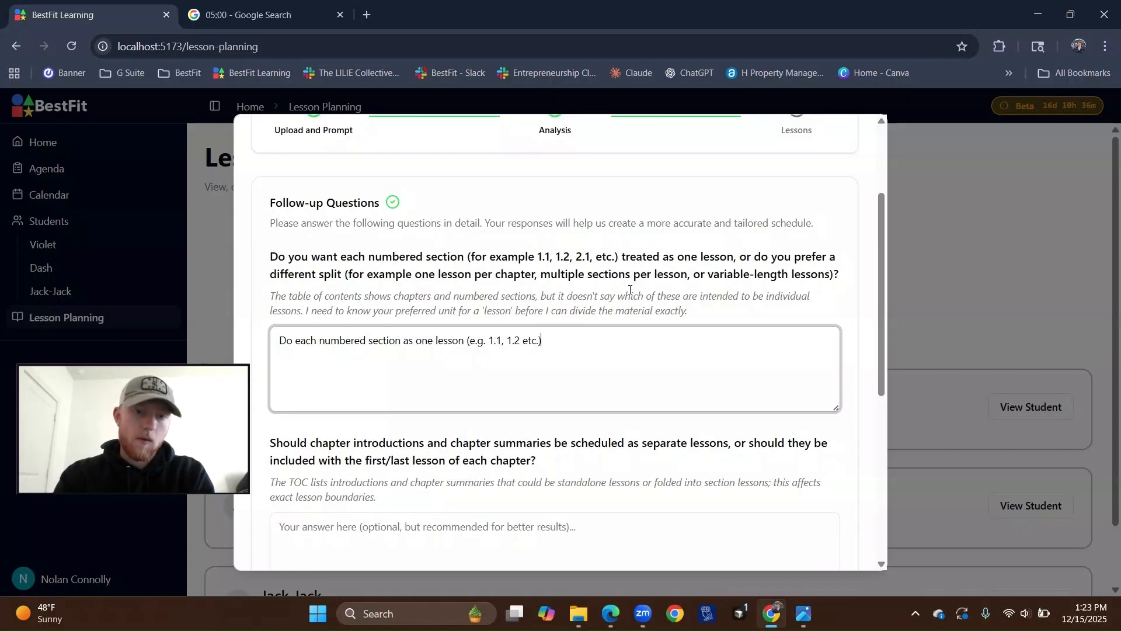
type("2 etc.)")
Switch to the ContemporaryMathematics-WEB PDF in Edge and highlight the Introduction, section 1.1 and section 1.5 of the Sets chapter.
scroll(629, 289, "down", 6)
scroll(486, 450, "up", 3)
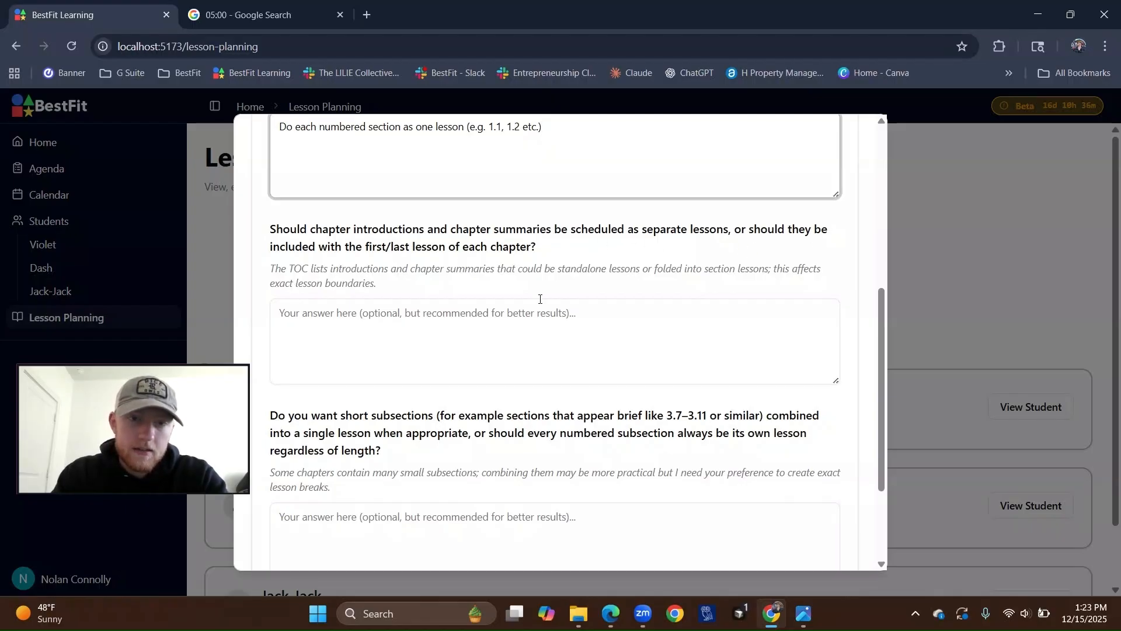
key("alt+Tab")
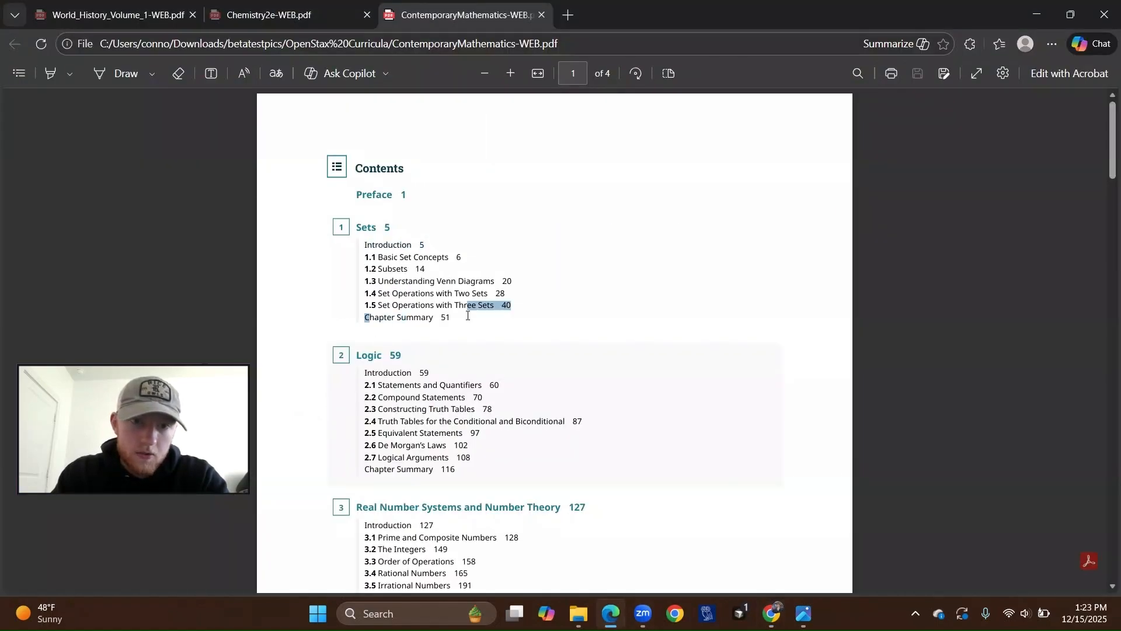
left_click_drag(366, 241, 459, 258)
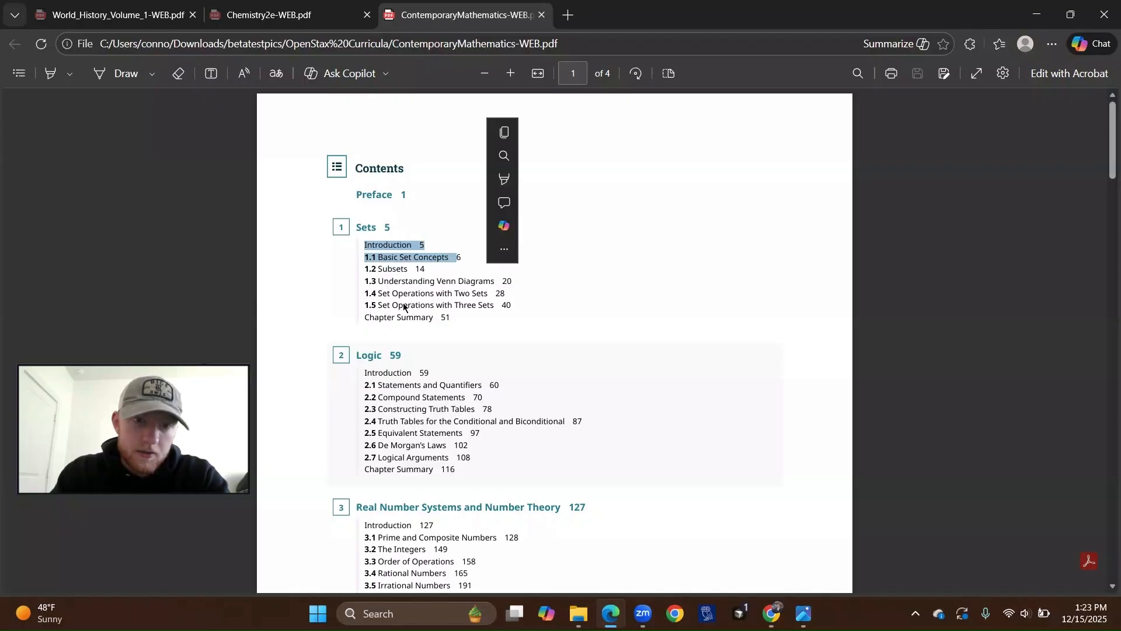
left_click(368, 256)
left_click_drag(367, 256, 457, 257)
left_click(388, 306)
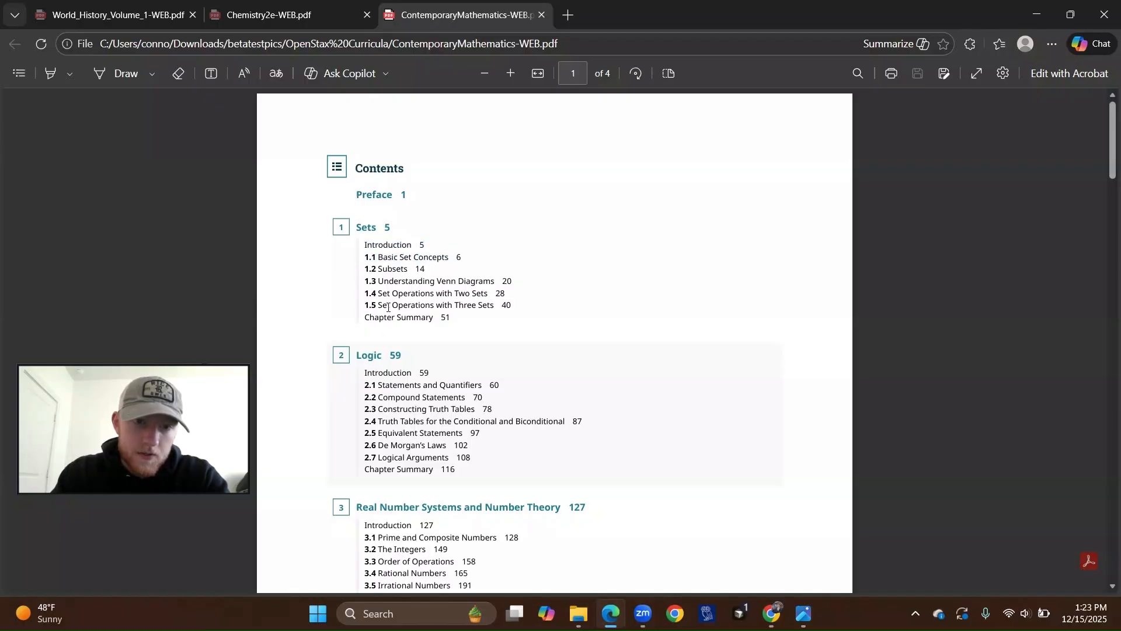
left_click_drag(367, 305, 519, 307)
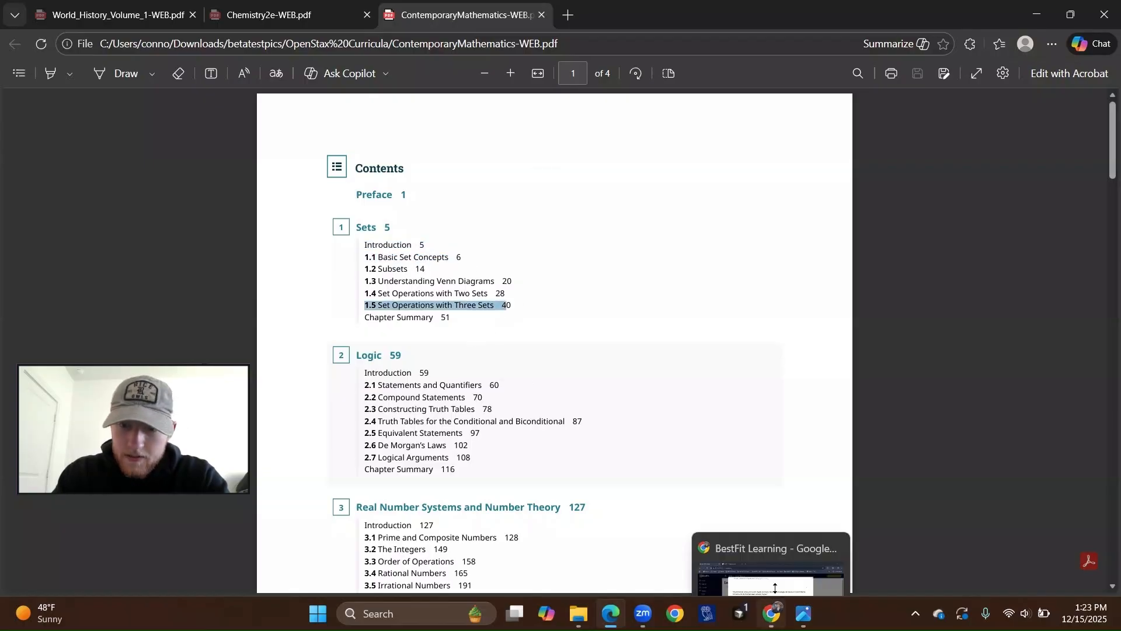
Return to BestFit and answer the introductions and summaries question with "Go ahead and include them in the first and last lessons of the chapter.".
left_click(770, 616)
left_click(552, 351)
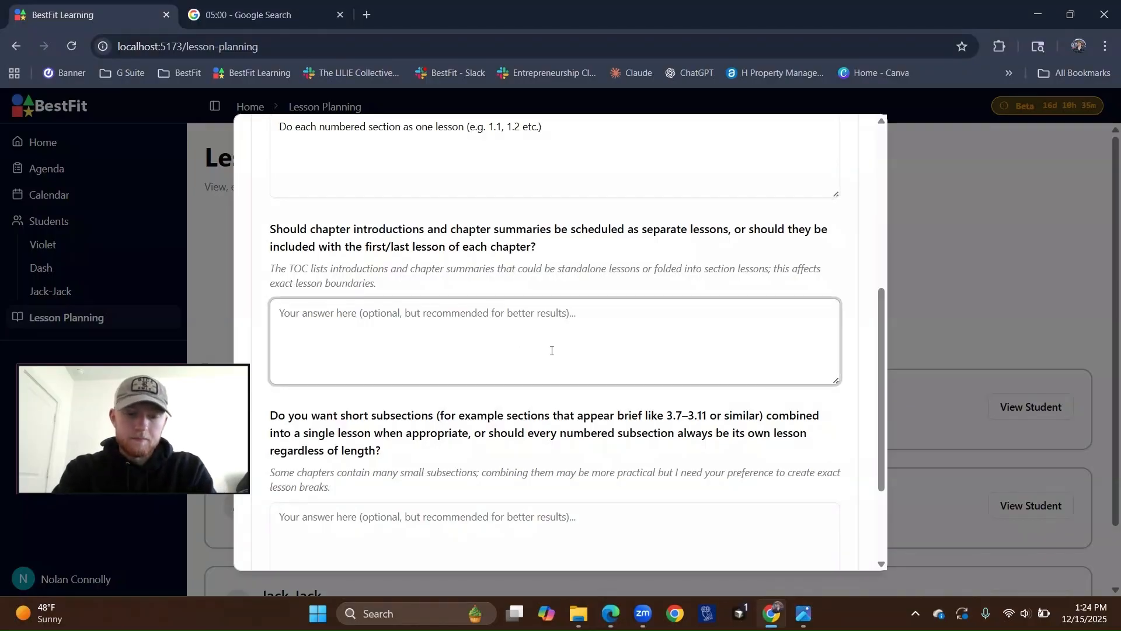
type("Go ahead and include ")
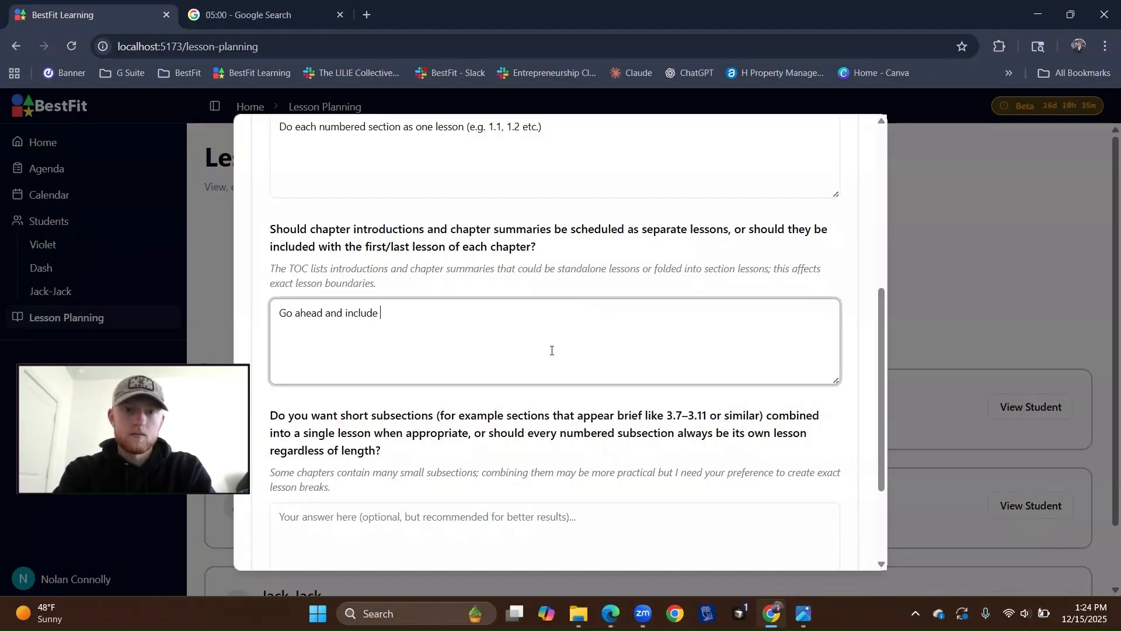
type("them in the first and le")
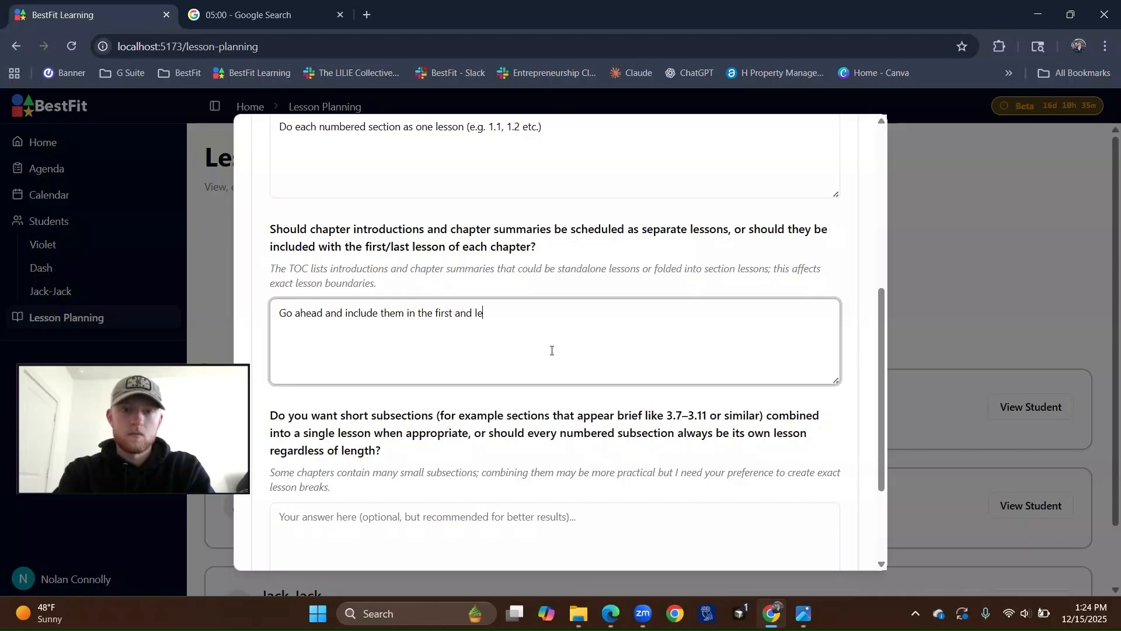
type("as")
key("BackSpace")
key("BackSpace")
key("BackSpace")
type("ast lessons ")
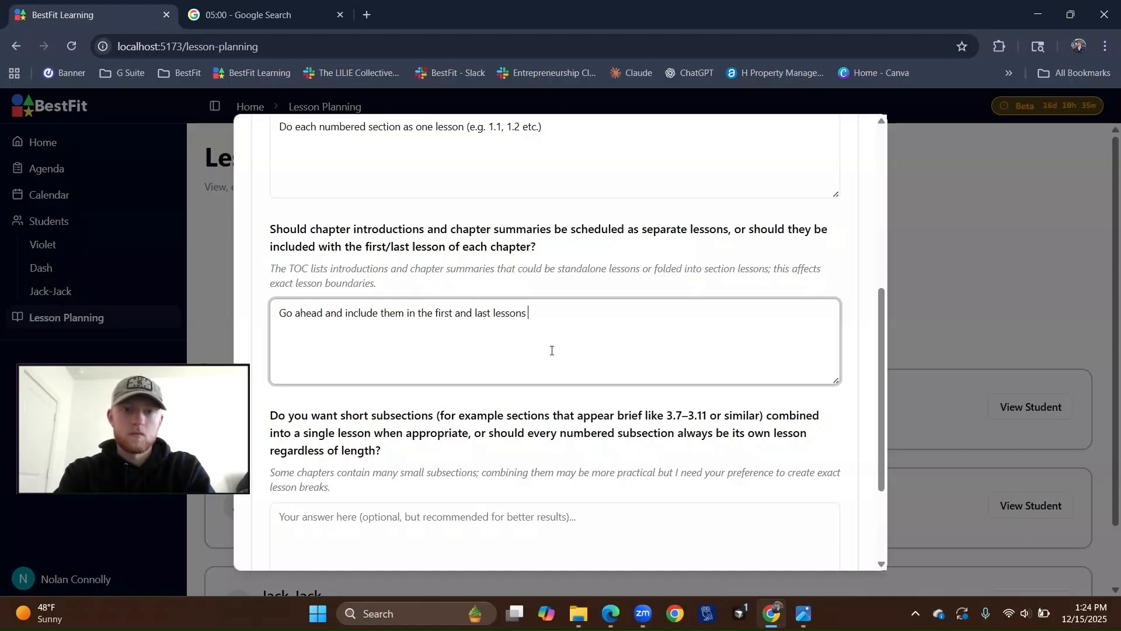
type("of the chapter.")
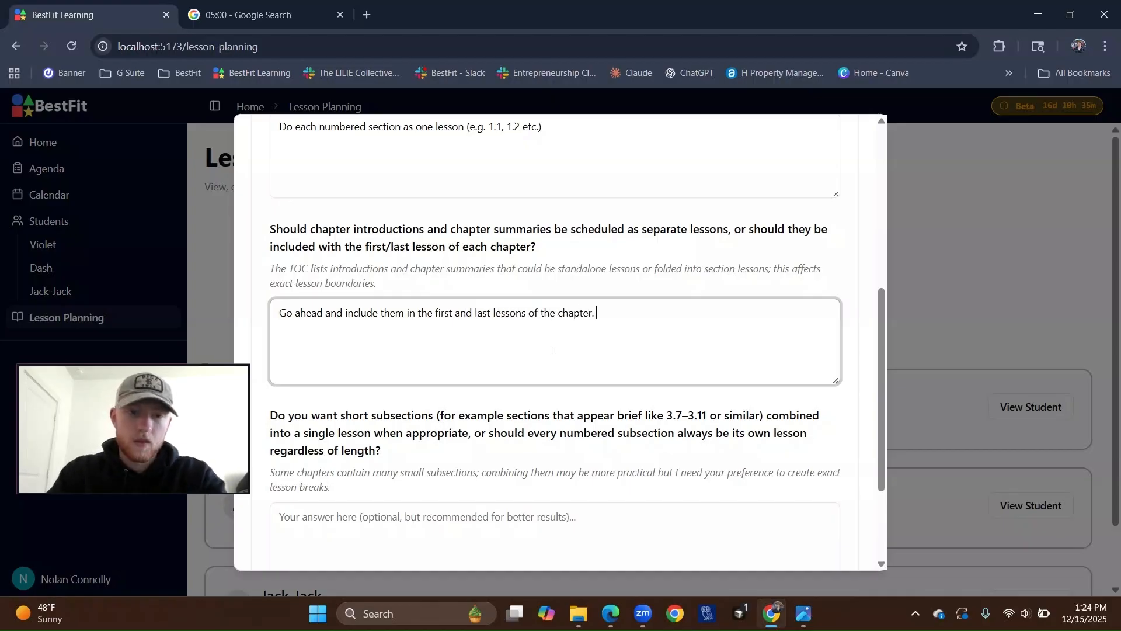
Switch back to the PDF in Edge and examine the page numbers of sections 3.7 to 3.11 in Real Number Systems and Number Theory.
scroll(435, 363, "down", 1)
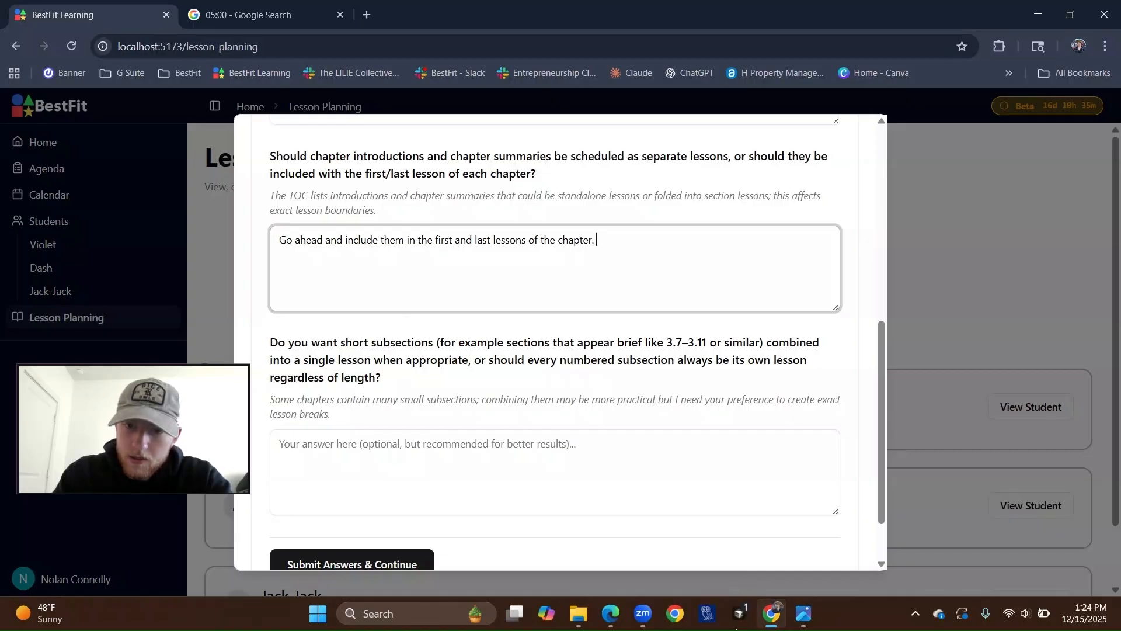
left_click(610, 614)
scroll(399, 248, "down", 5)
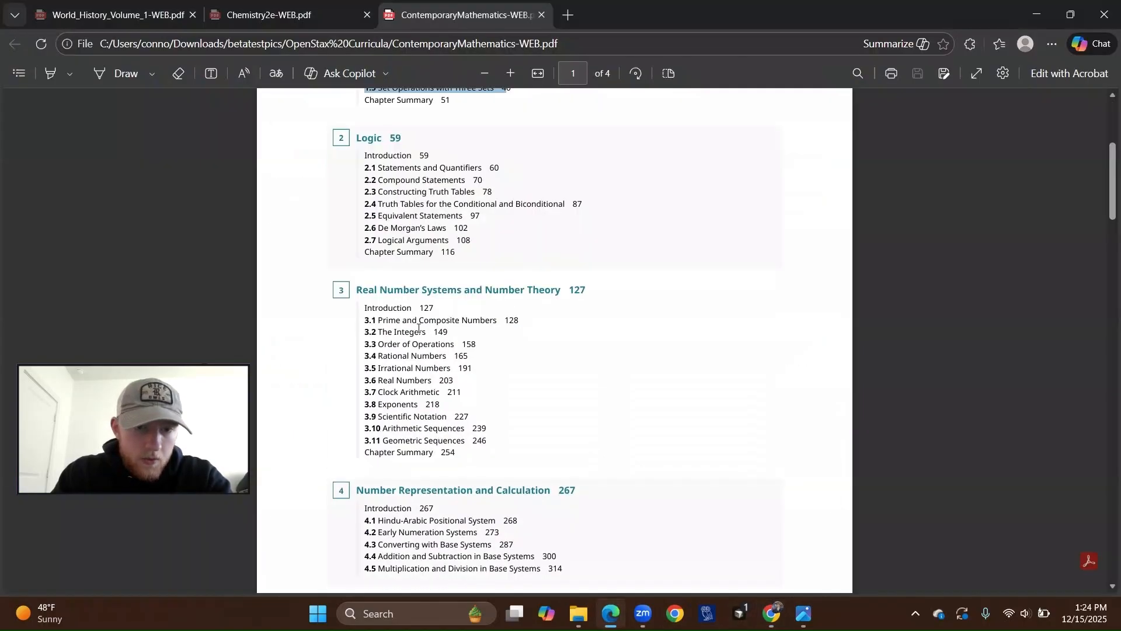
left_click_drag(384, 232, 388, 234)
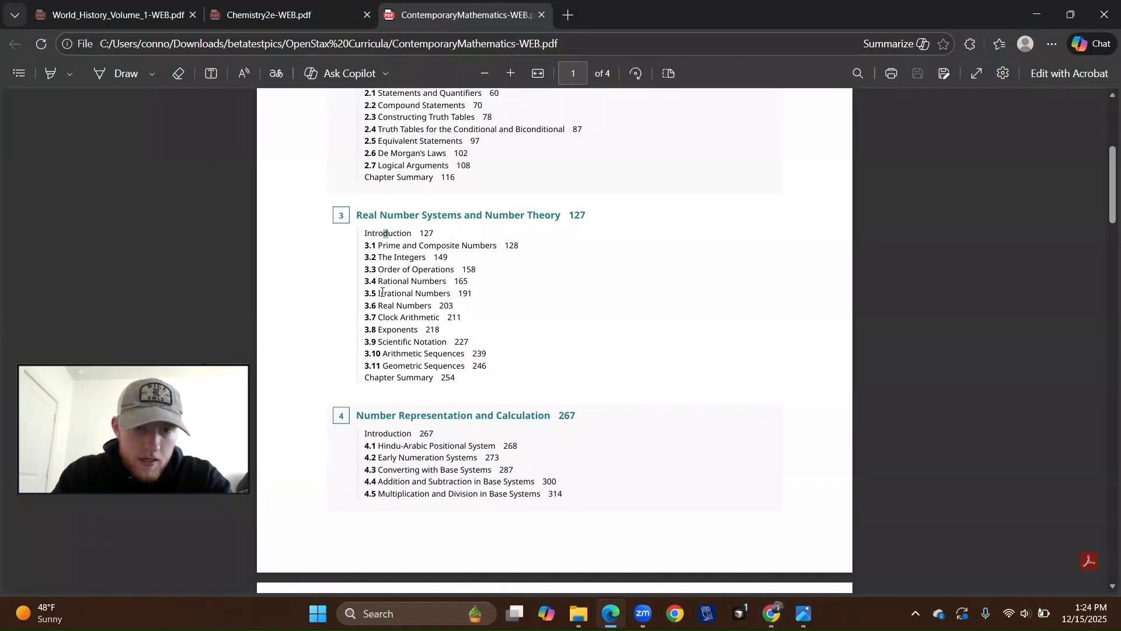
left_click_drag(366, 318, 500, 368)
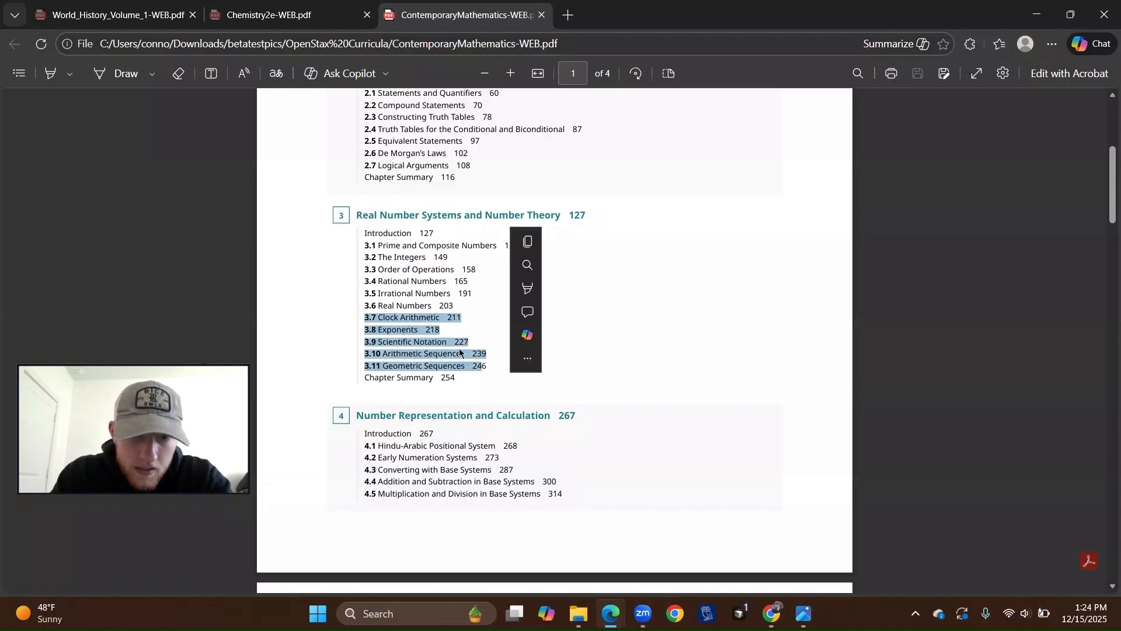
left_click(459, 346)
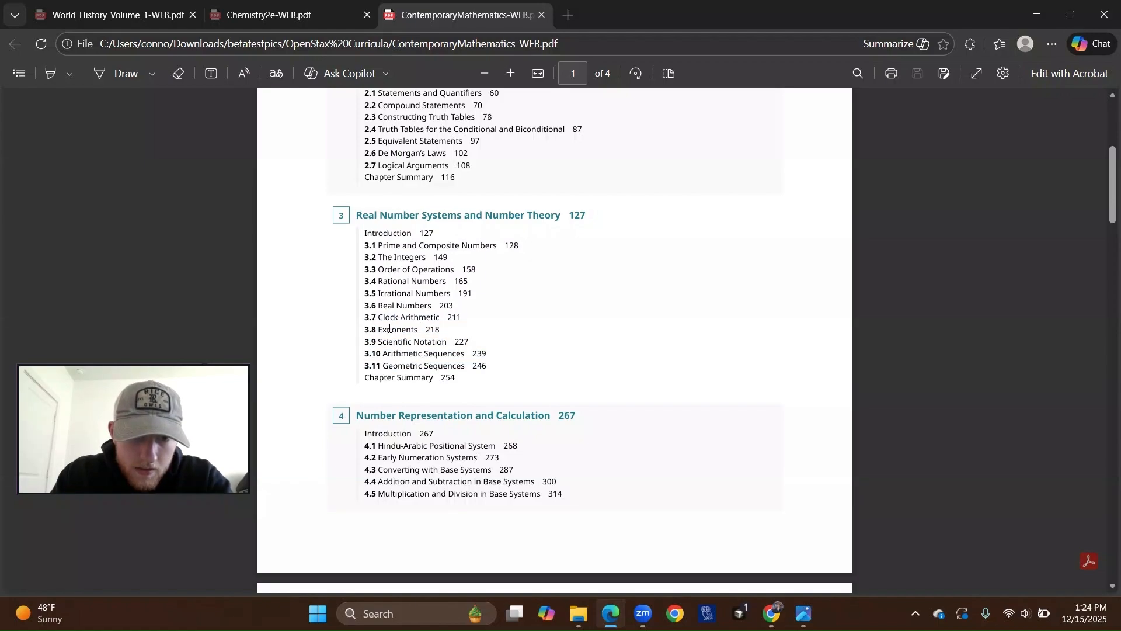
left_click_drag(442, 317, 460, 317)
left_click(375, 313)
left_click_drag(366, 317, 447, 328)
left_click(449, 328)
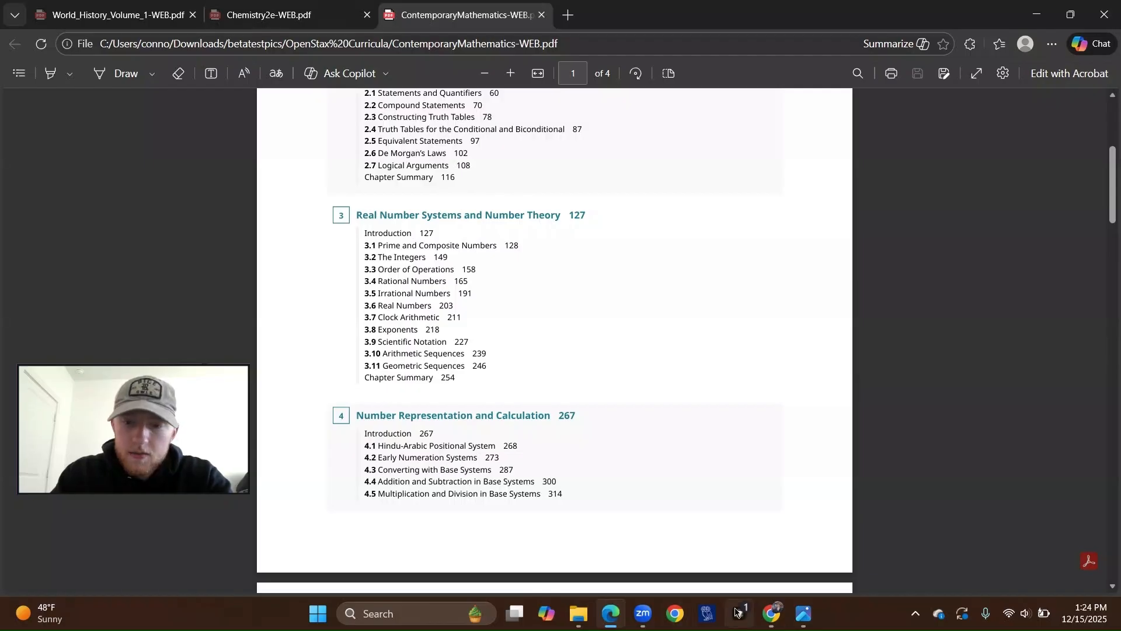
Back in BestFit, answer the short subsections question with "Yes, when appropriate, by page number, group subsections" and submit the answers.
left_click(772, 613)
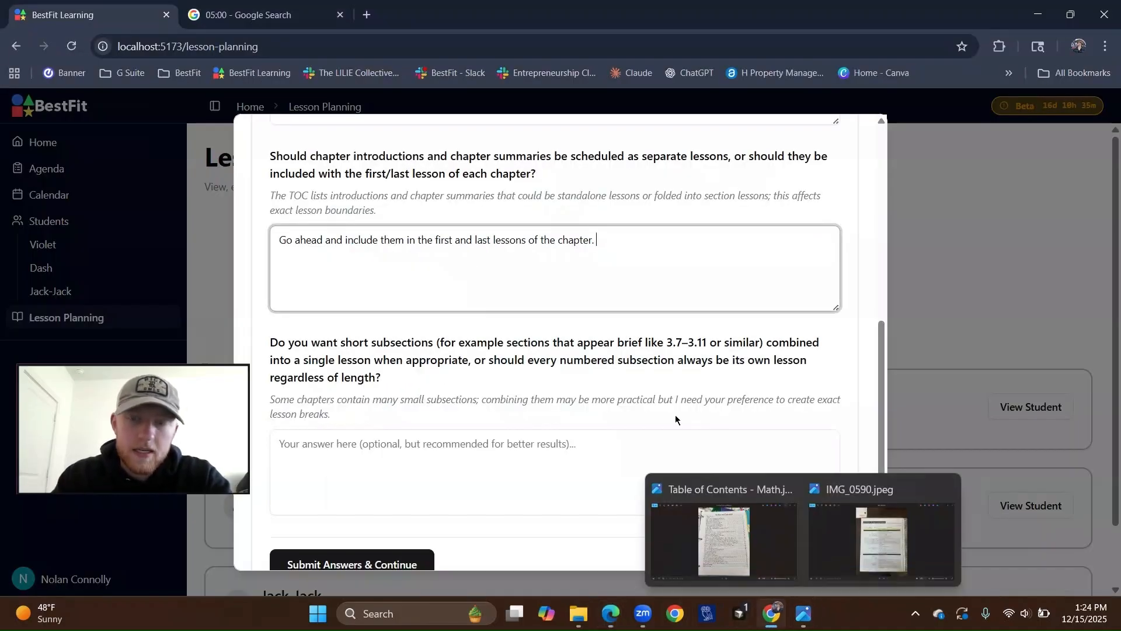
left_click(647, 442)
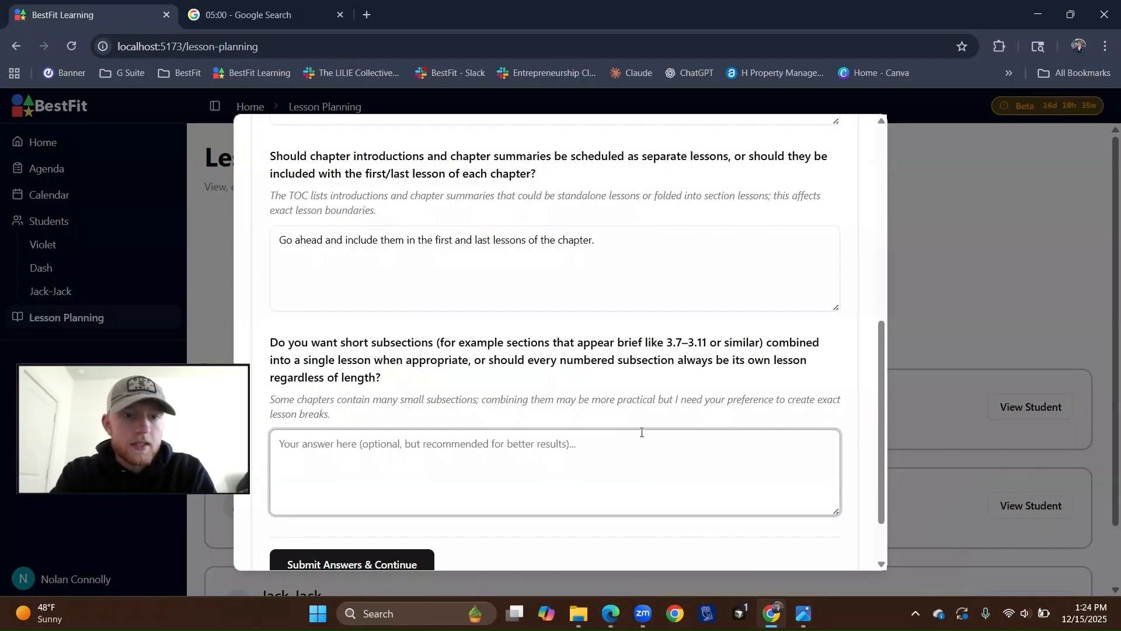
type("Yes, when ap")
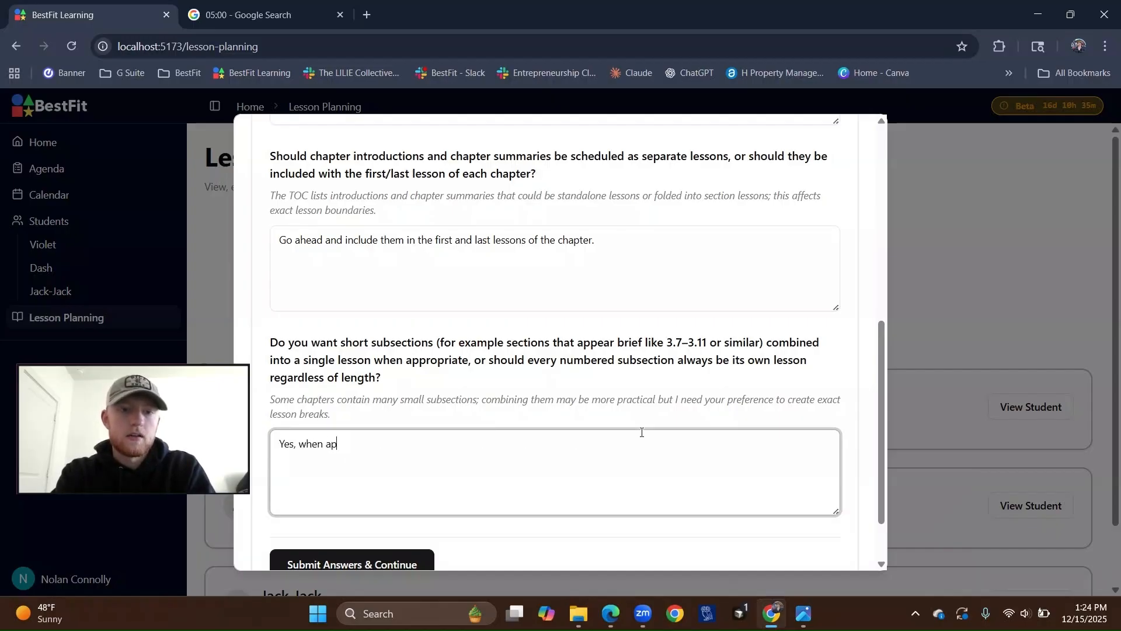
type("propriate, by pag")
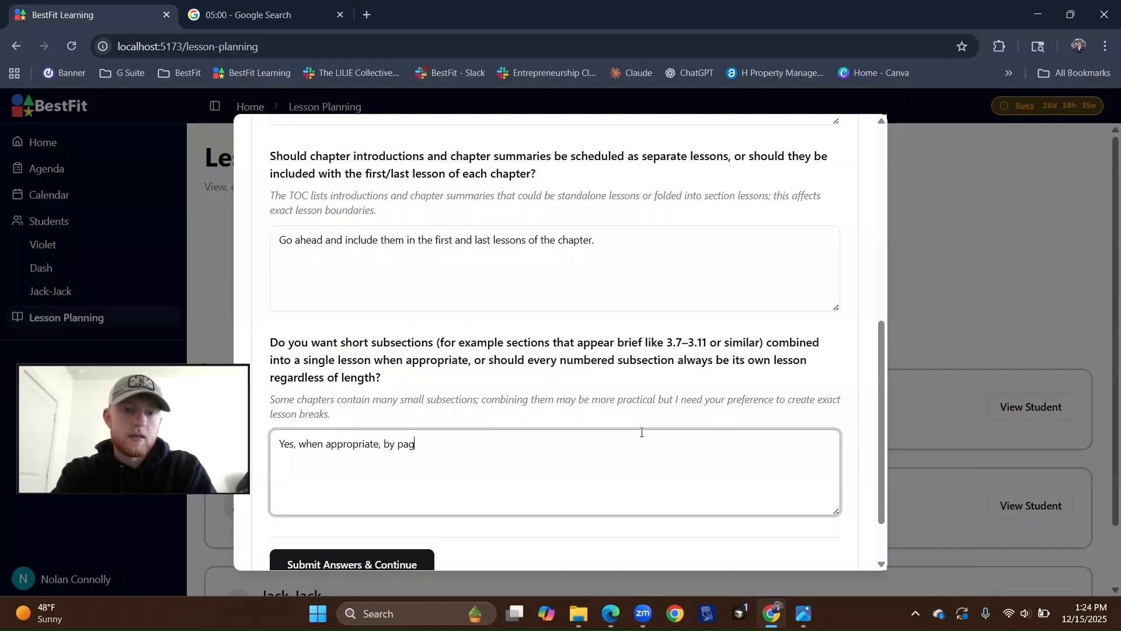
type("e number, group ")
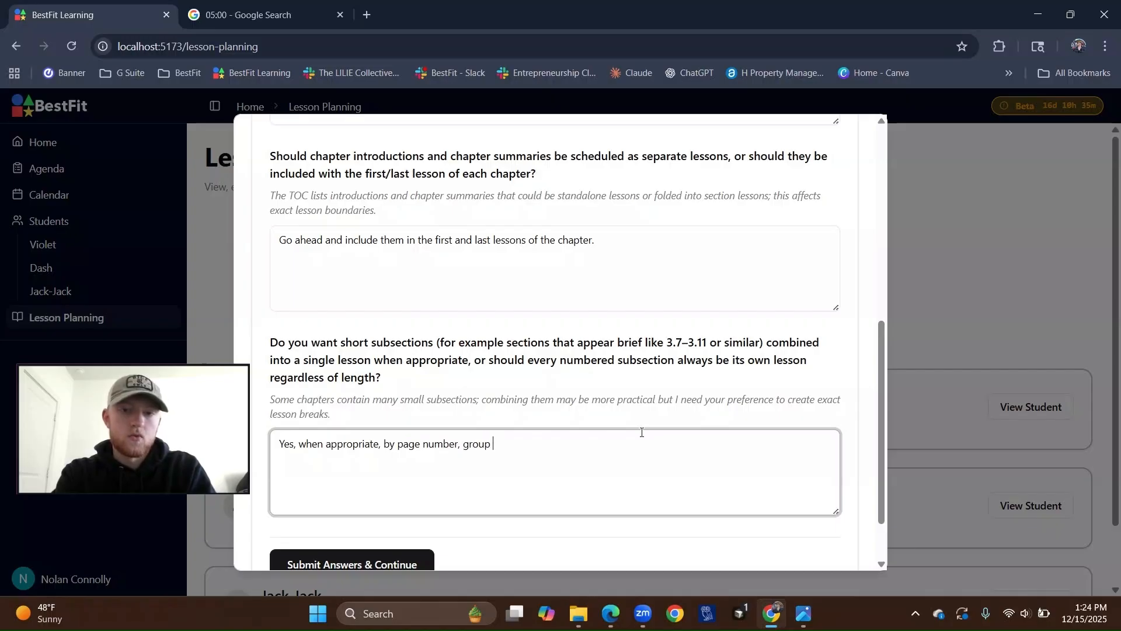
type("subsections")
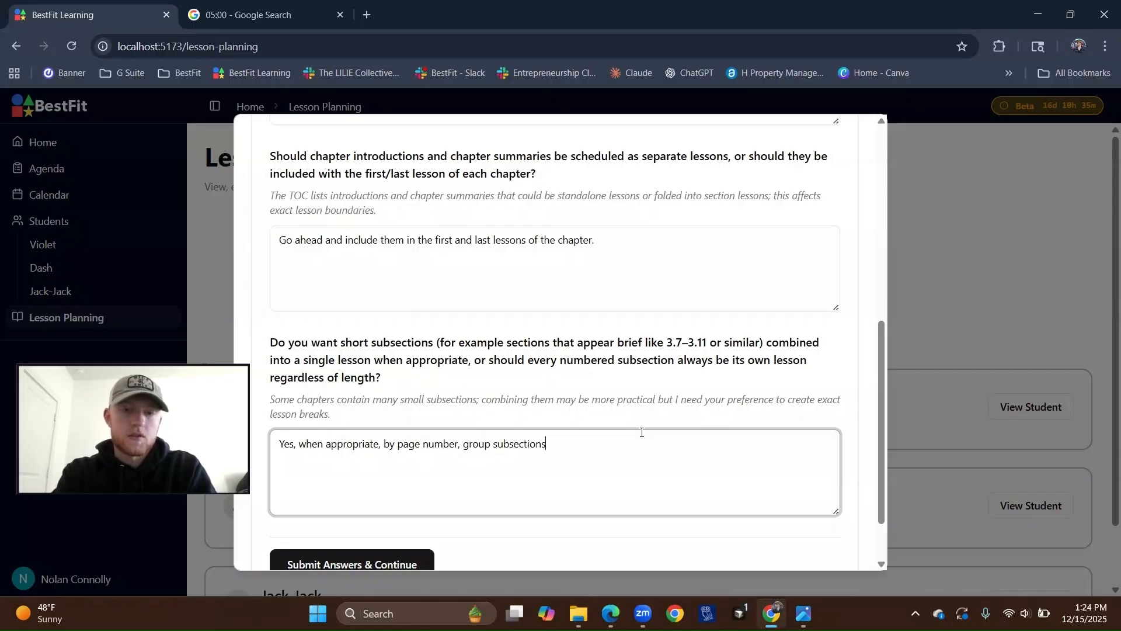
key("ctrl+Return")
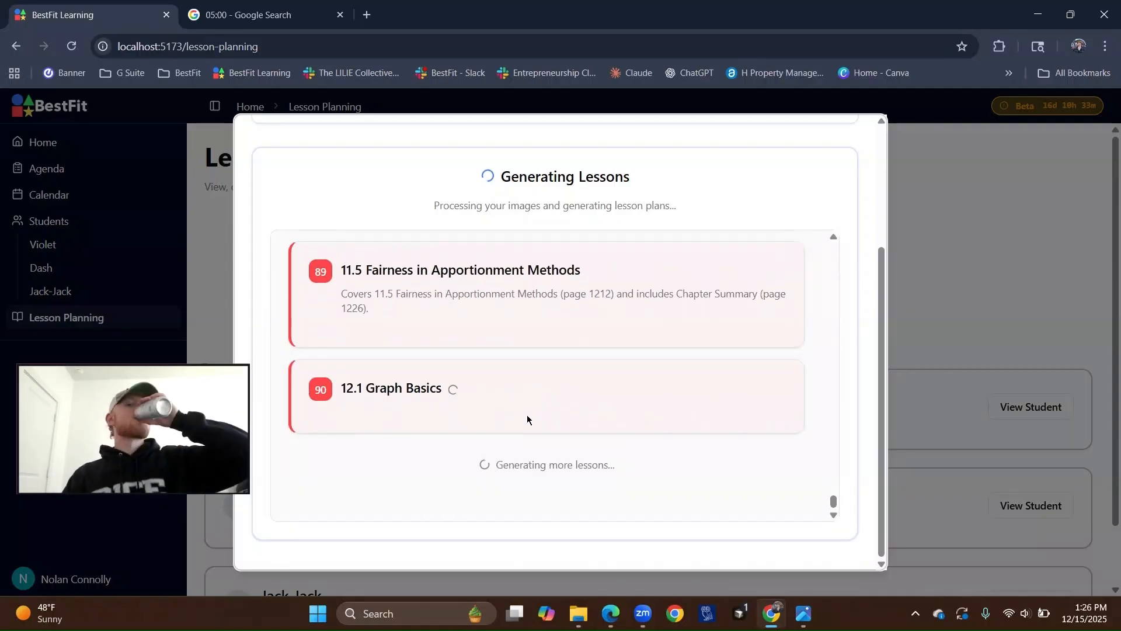
Look through the generated unscheduled lessons in Violet's Math plan, from 1.1 Basic Set Concepts onward.
left_click_drag(382, 371, 520, 371)
left_click(493, 288)
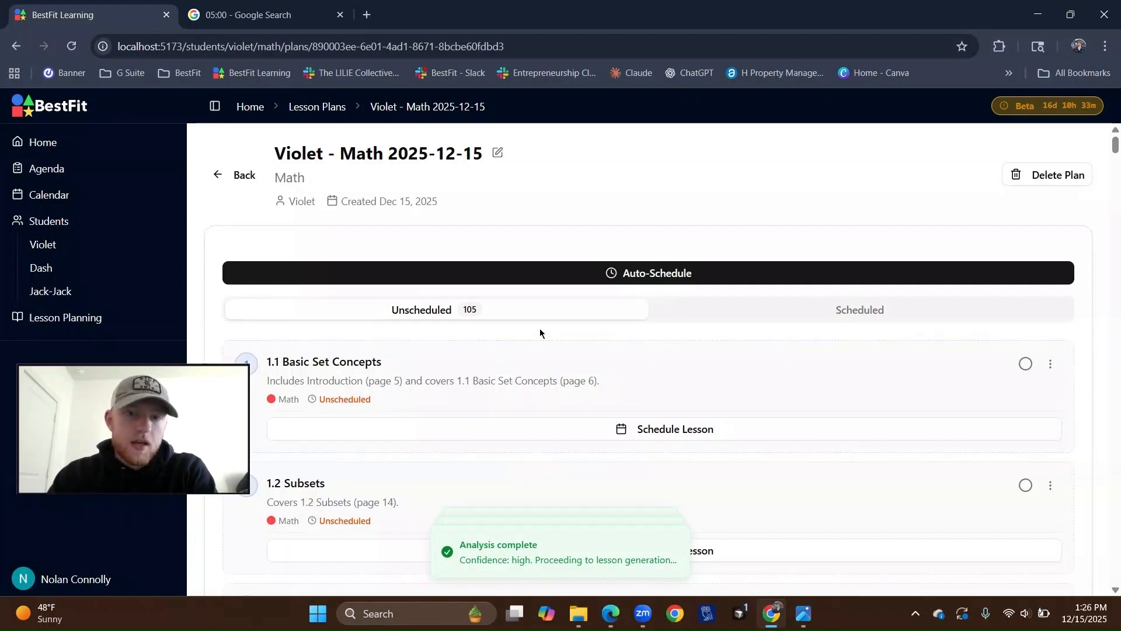
scroll(540, 333, "down", 5)
scroll(376, 358, "down", 6)
scroll(351, 366, "up", 9)
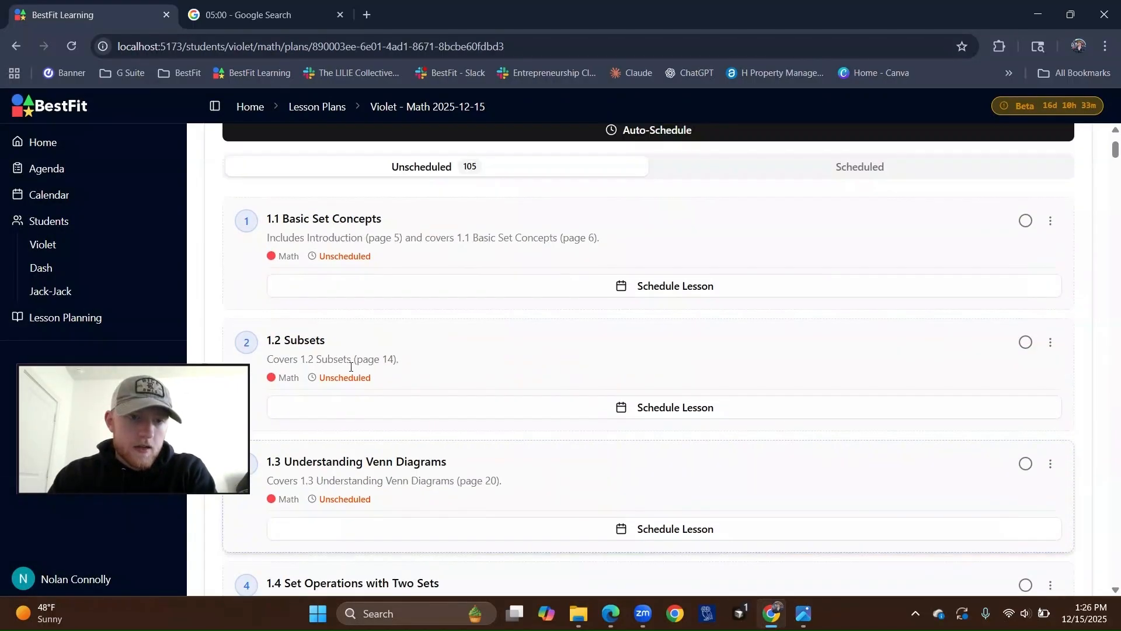
Open the weekly calendar and bring up its lesson plans list.
scroll(351, 366, "up", 3)
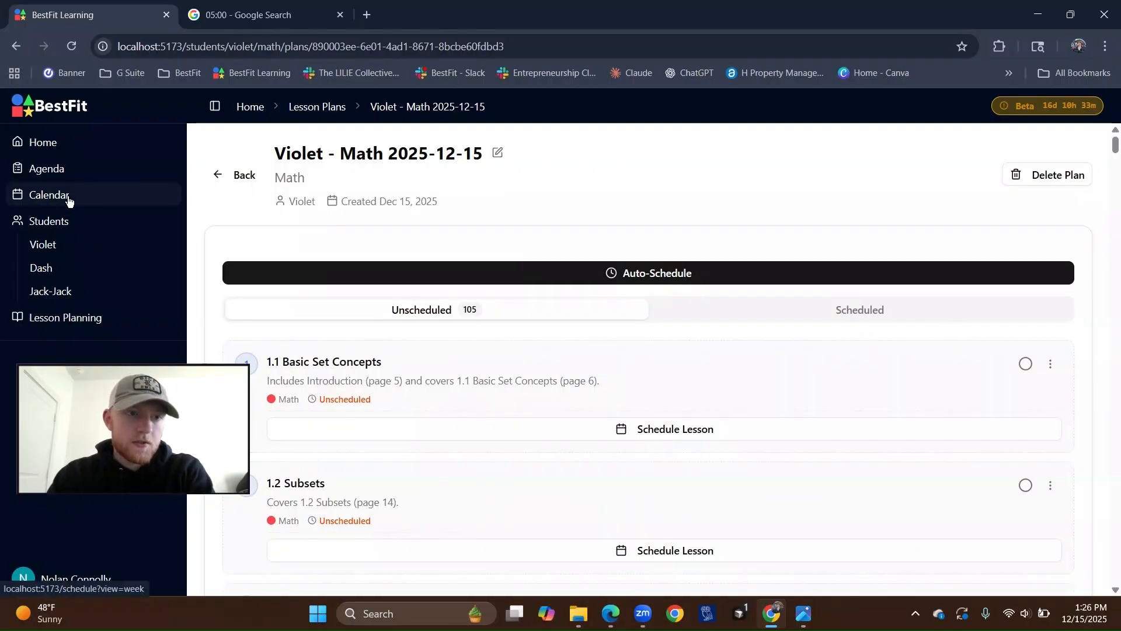
left_click(69, 200)
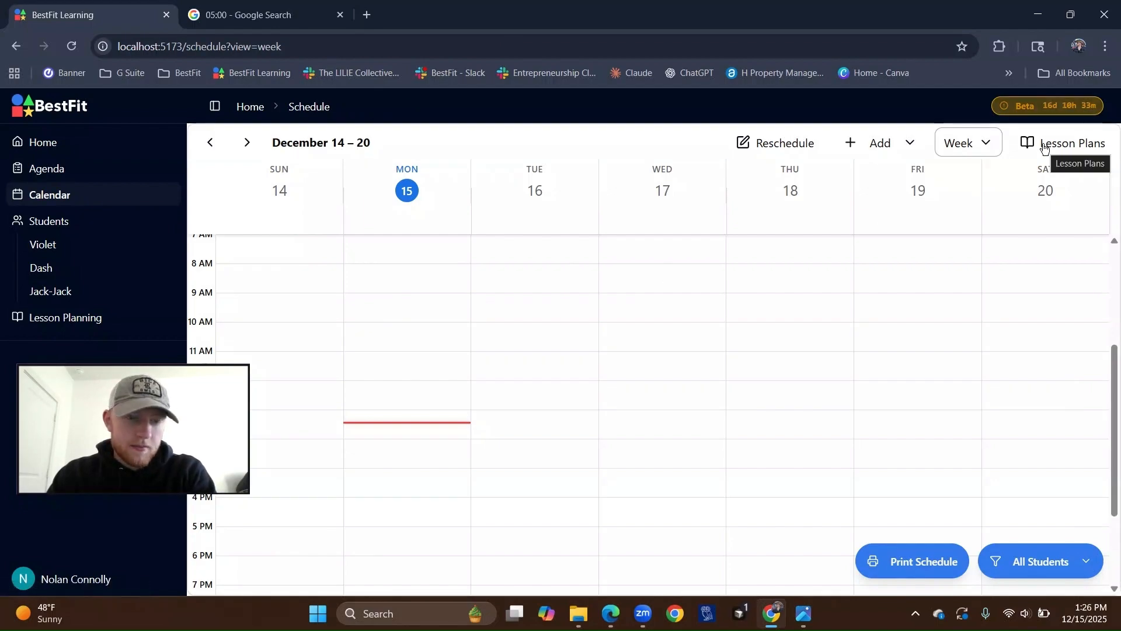
left_click(1044, 146)
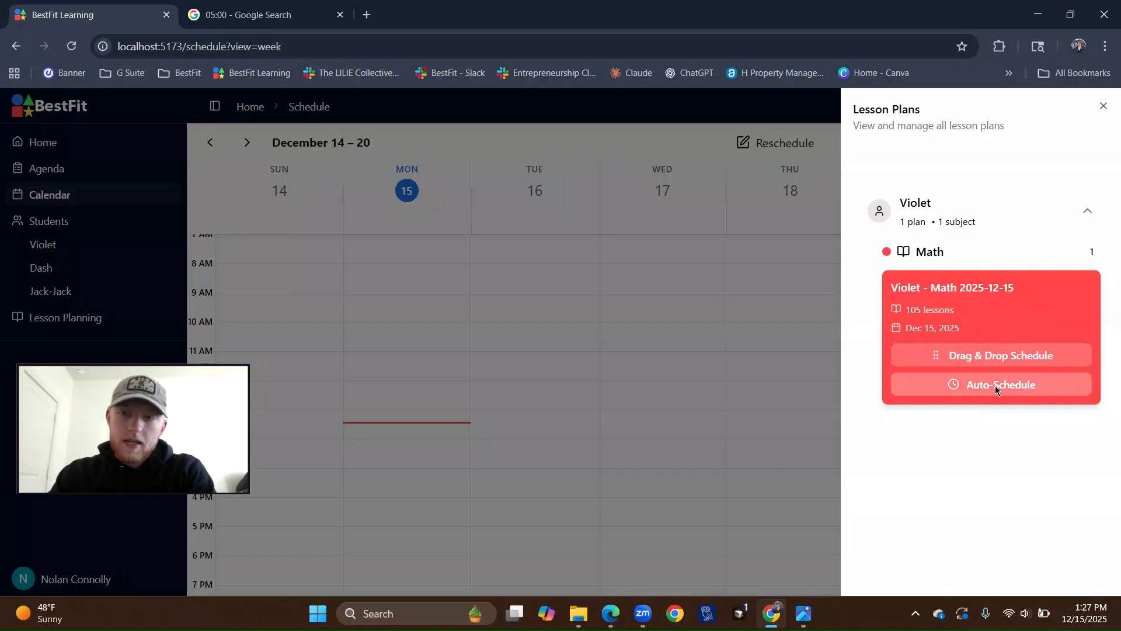
Schedule lesson 1.1 Basic Set Concepts from Violet's Math plan on Monday, December 15 at 2 PM by placing it manually in the calendar.
left_click(981, 355)
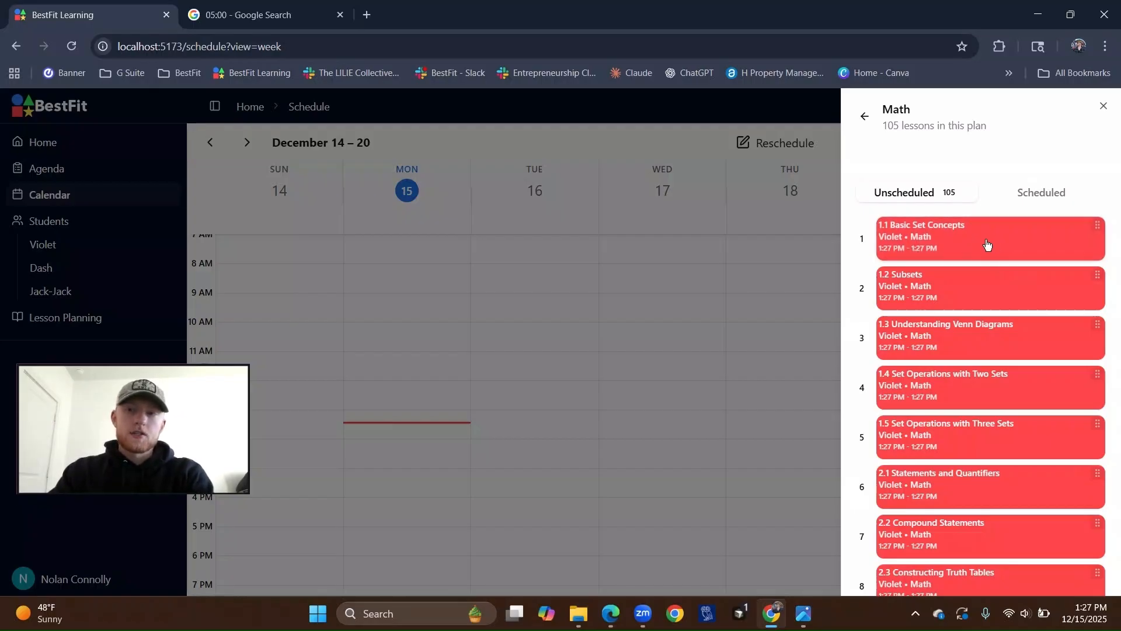
left_click_drag(985, 243, 393, 453)
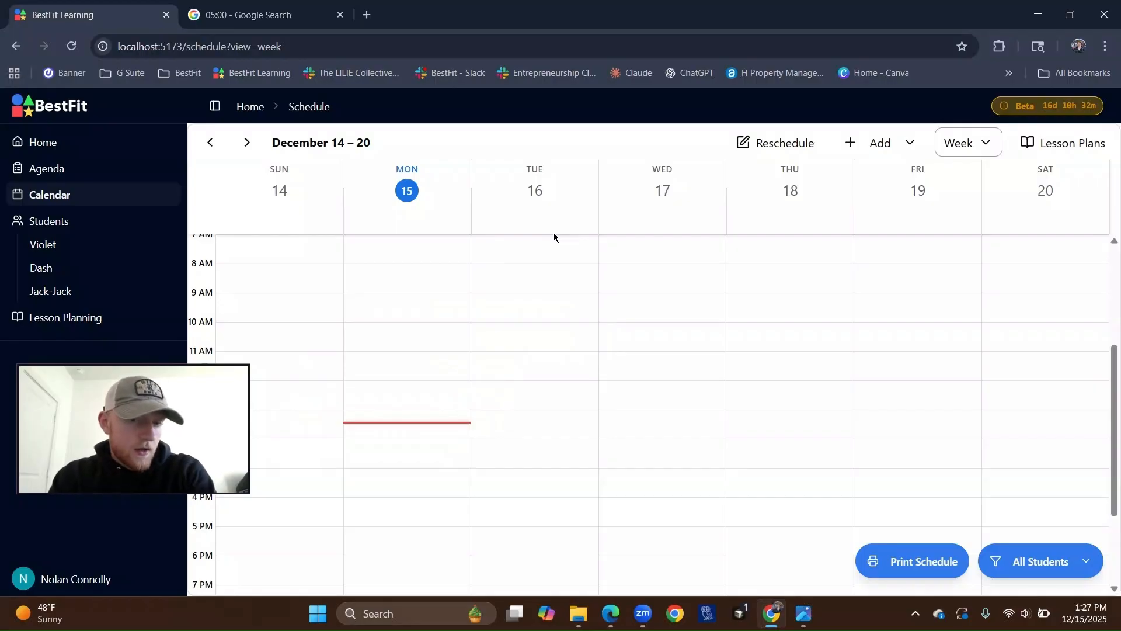
scroll(587, 287, "down", 1)
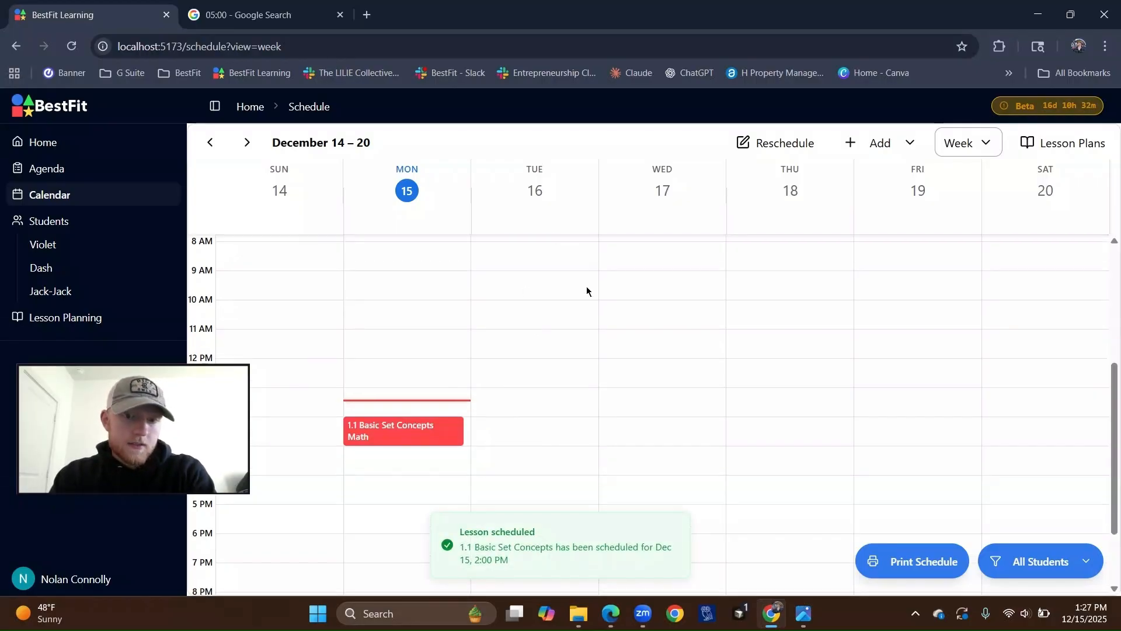
scroll(587, 290, "down", 2)
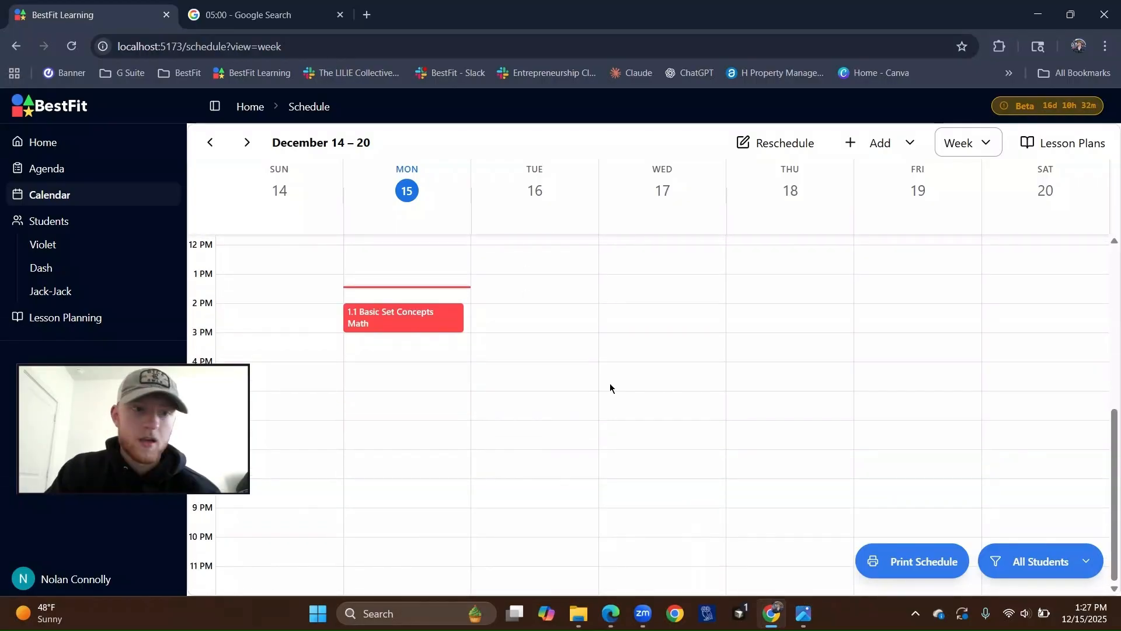
Set up week auto-scheduling for Violet's Math plan on Tuesday 16 through Friday 19 and check the lesson assignment preview.
left_click(1083, 142)
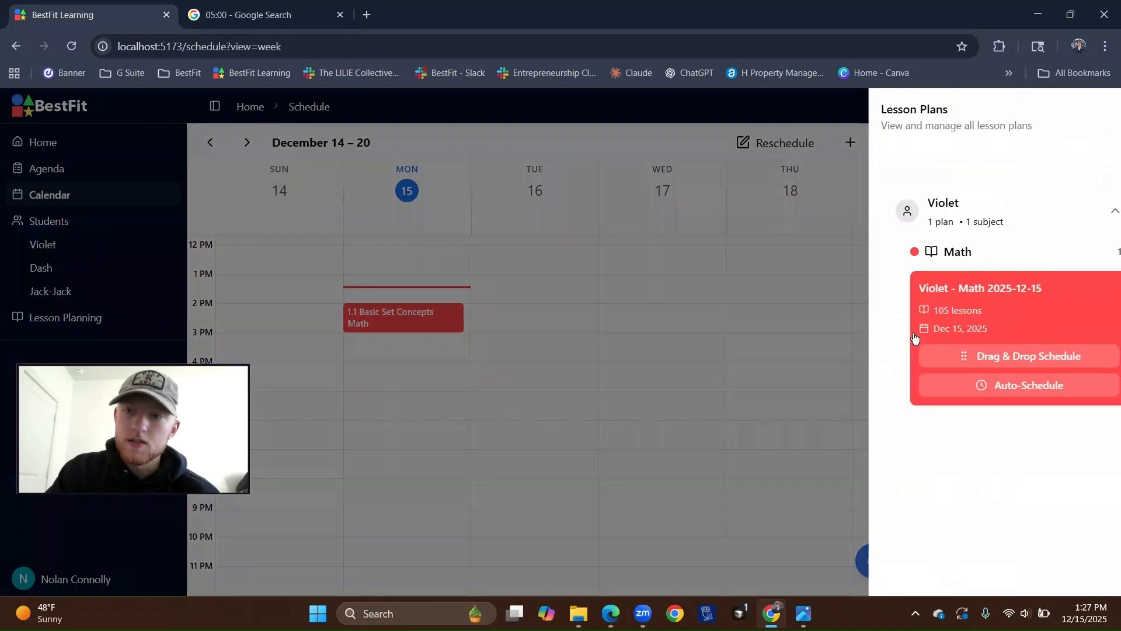
left_click(976, 387)
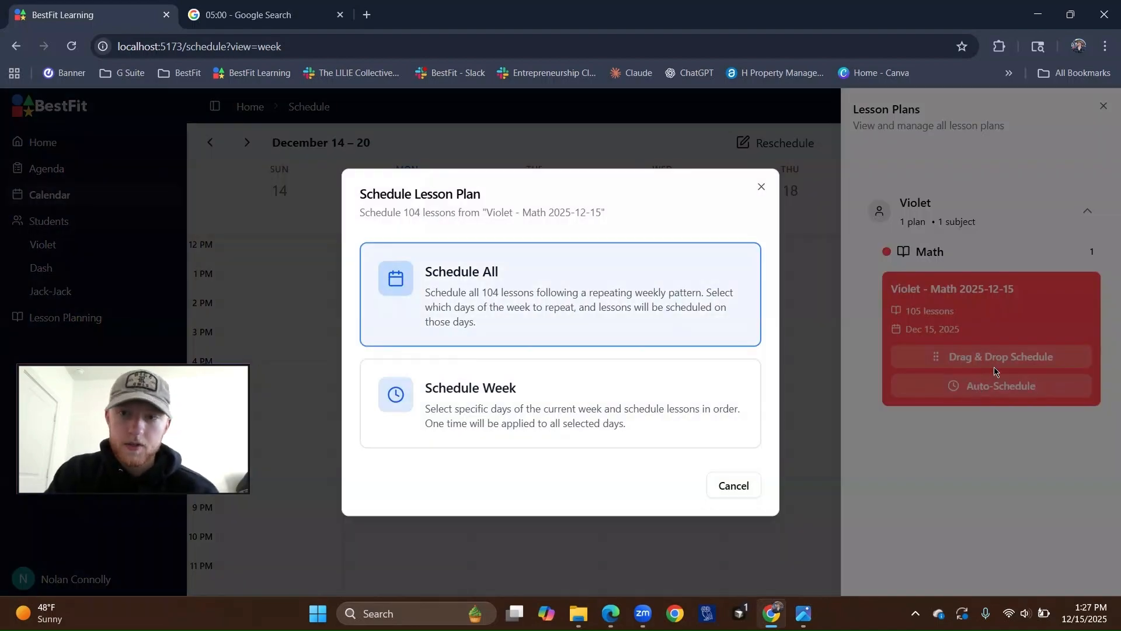
left_click(528, 408)
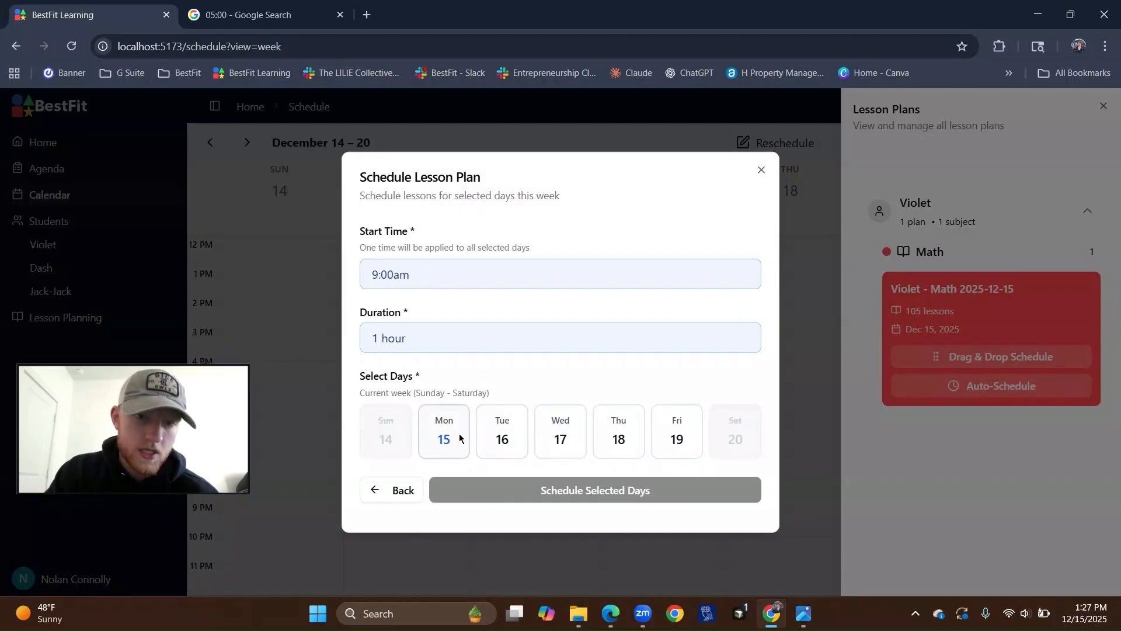
left_click(521, 411)
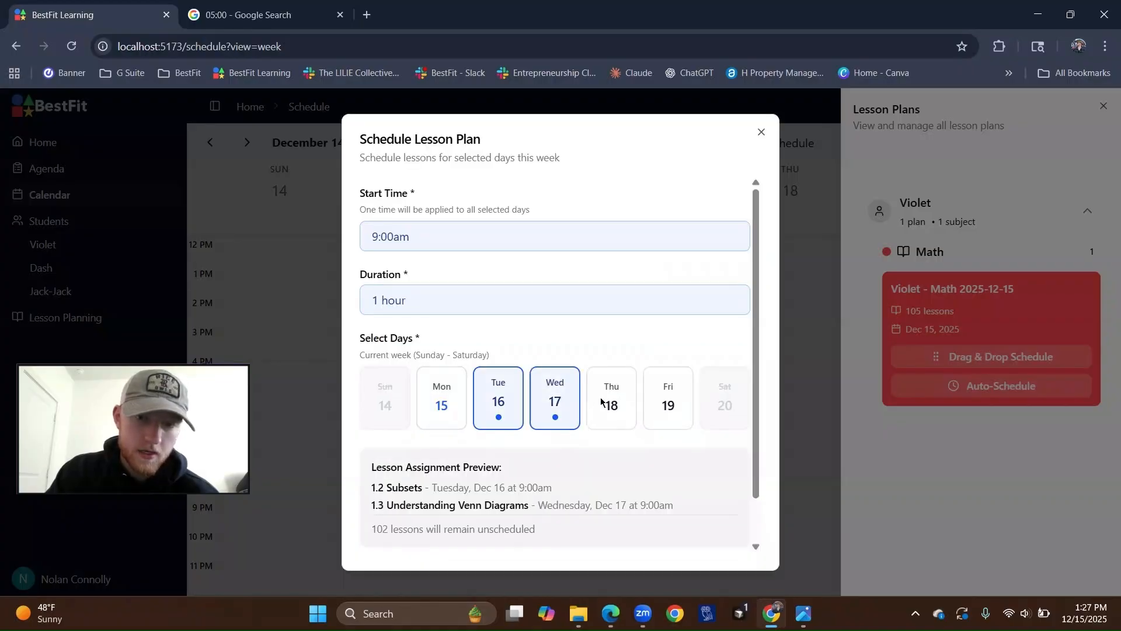
scroll(584, 412, "down", 2)
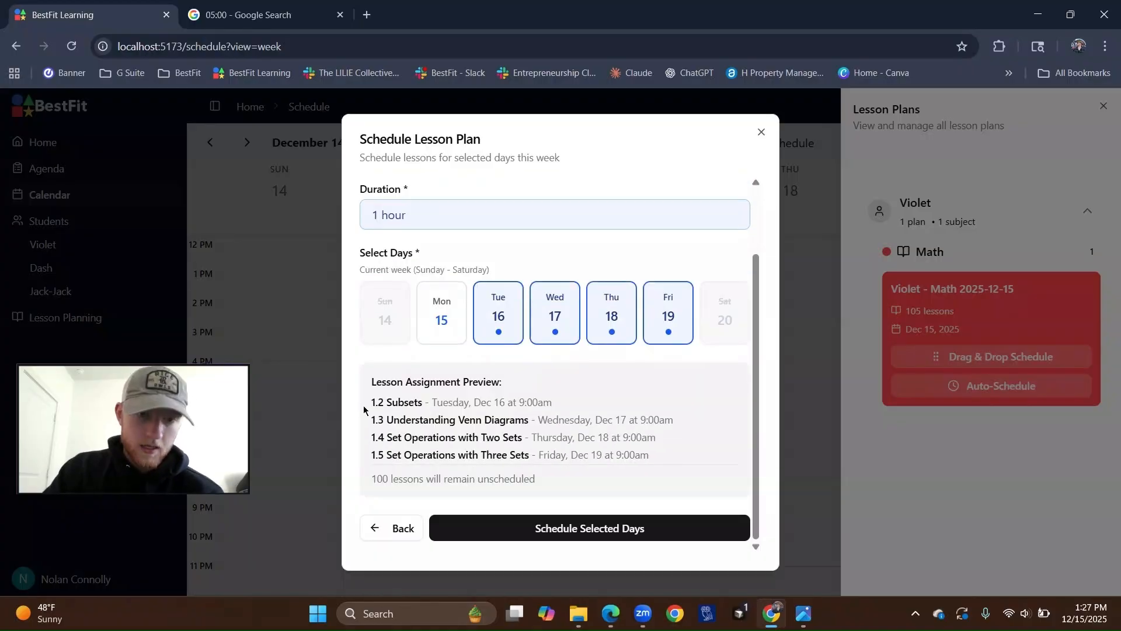
mouse_move(371, 403)
left_mouse_down()
mouse_move(423, 403)
mouse_move(372, 420)
left_mouse_up()
left_click(397, 411)
left_click(343, 395)
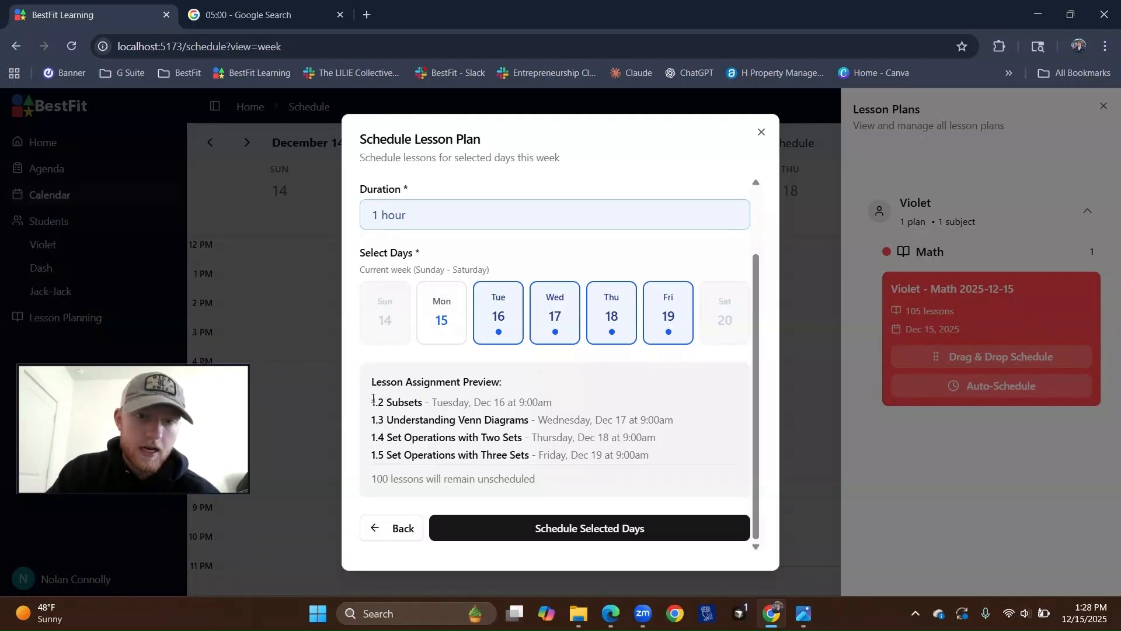
left_click_drag(420, 404, 438, 455)
left_click_drag(424, 382, 510, 479)
left_click(587, 432)
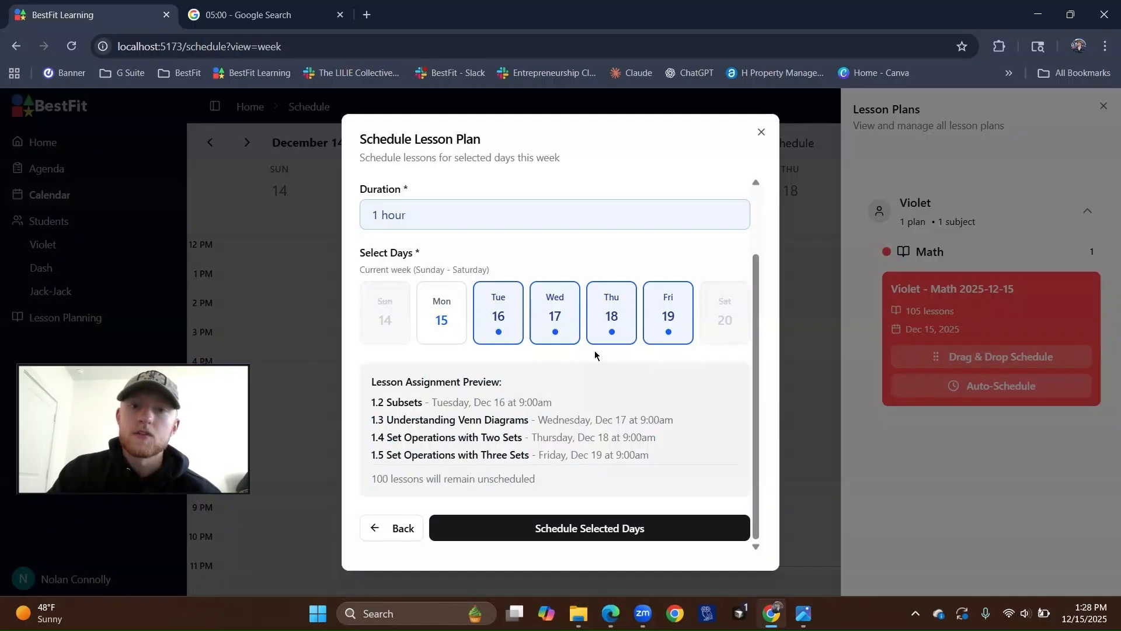
Set the start time to 10:30am and the duration to 45 min, and schedule the lessons on the selected days.
scroll(506, 298, "up", 2)
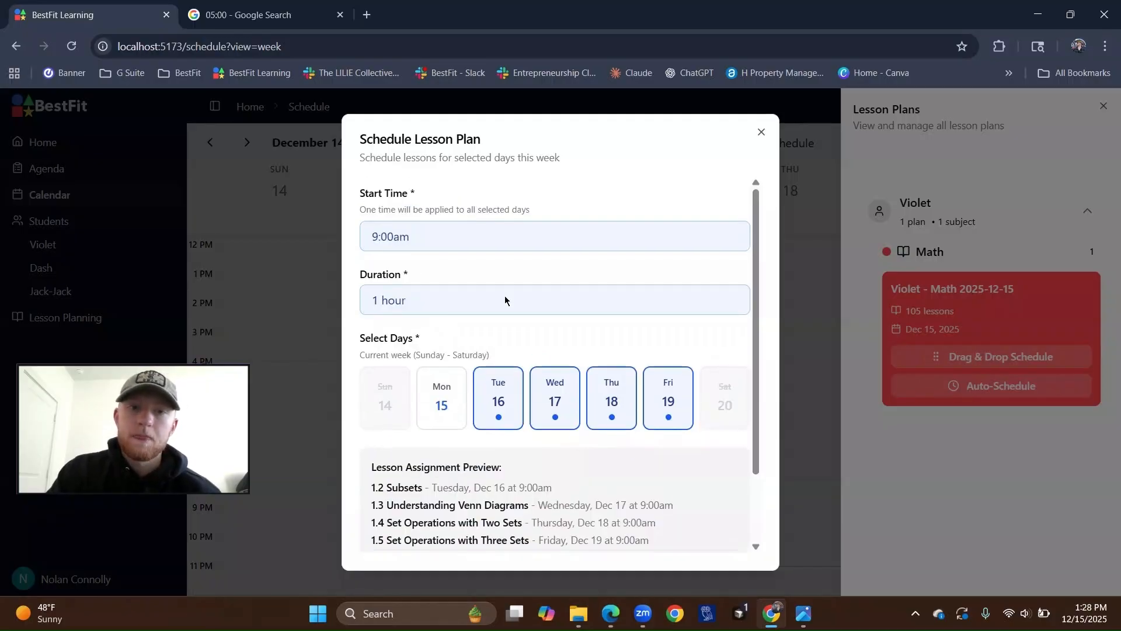
left_click(402, 237)
scroll(421, 349, "down", 4)
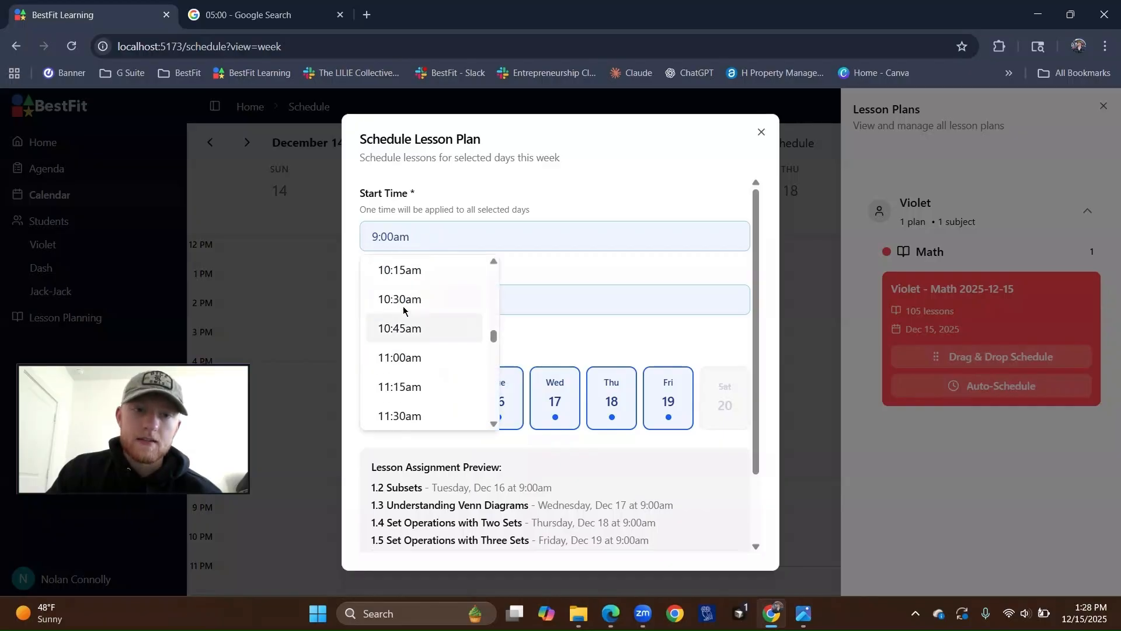
left_click(423, 300)
left_click(423, 296)
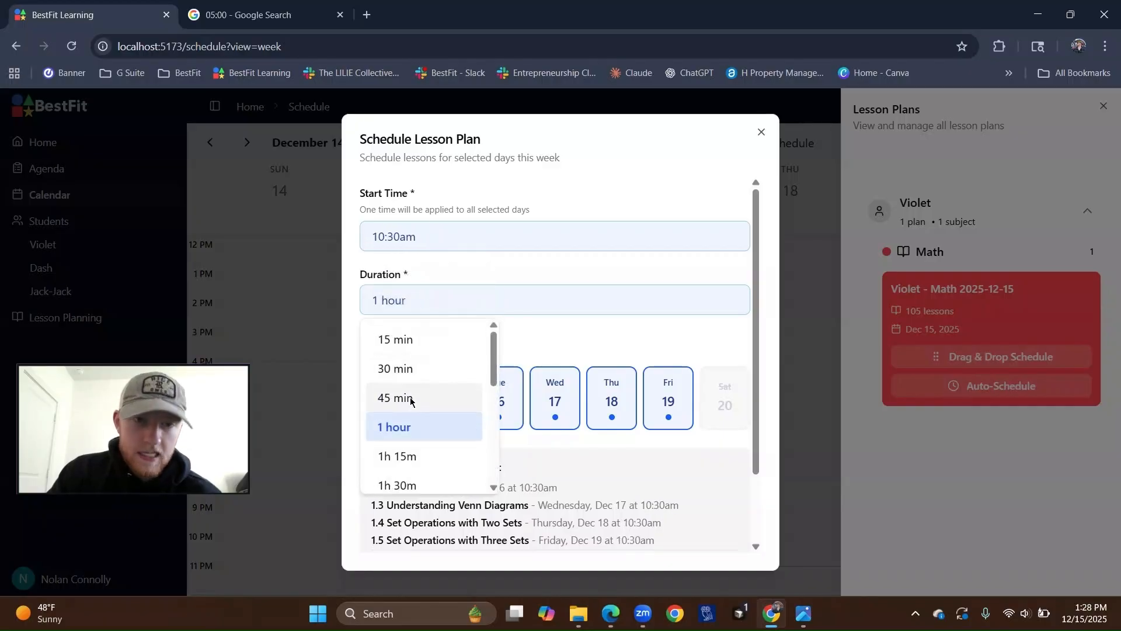
left_click(413, 399)
scroll(555, 408, "down", 3)
left_click(553, 522)
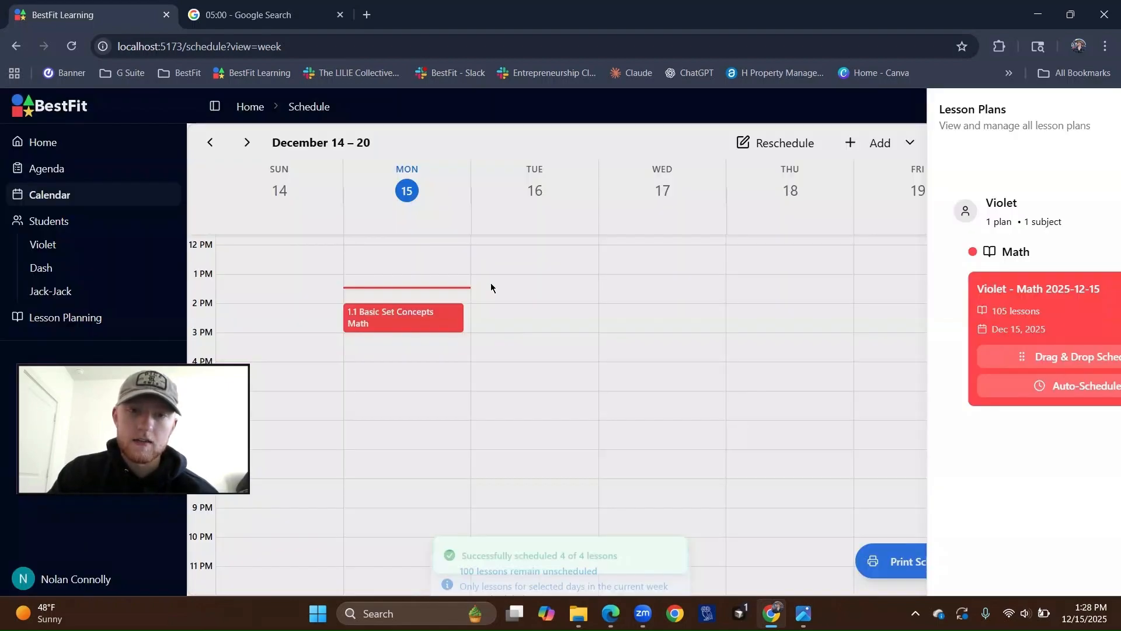
Move Monday's 1.1 Basic Set Concepts lesson to 10:30–11:15 AM in line with the week's other lessons.
left_click(1103, 106)
scroll(536, 374, "up", 3)
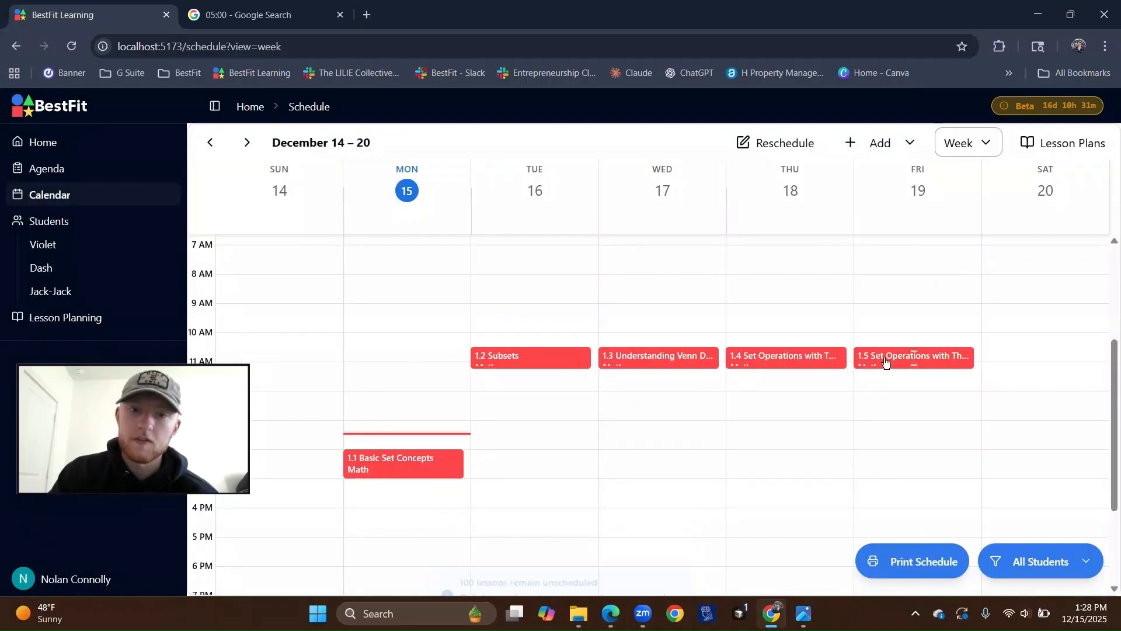
left_click_drag(416, 460, 428, 371)
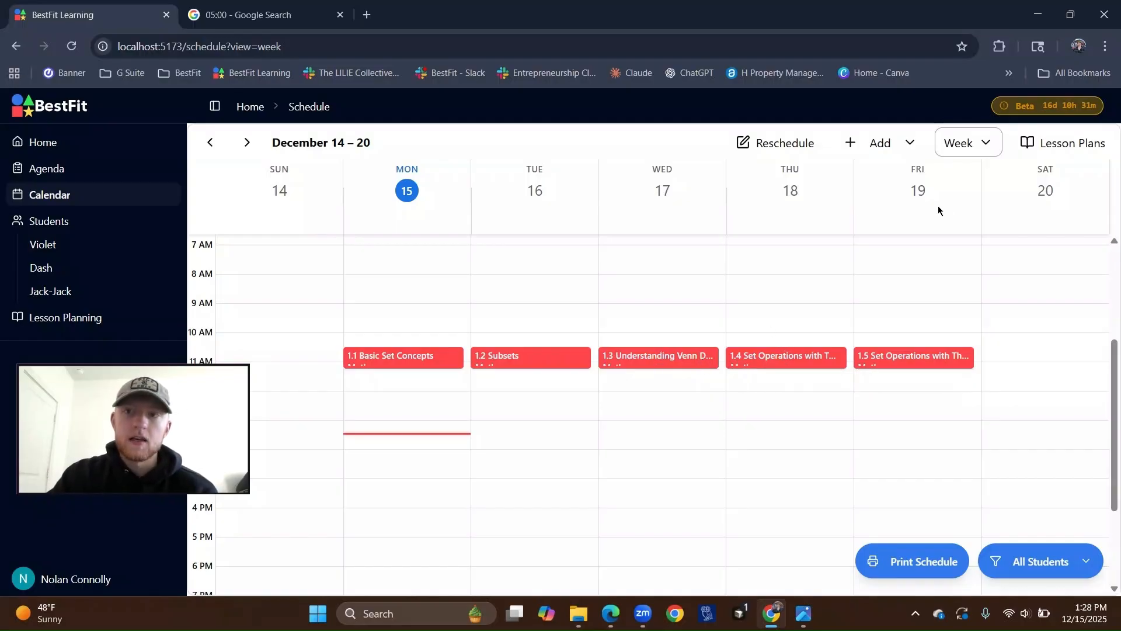
left_click(1047, 147)
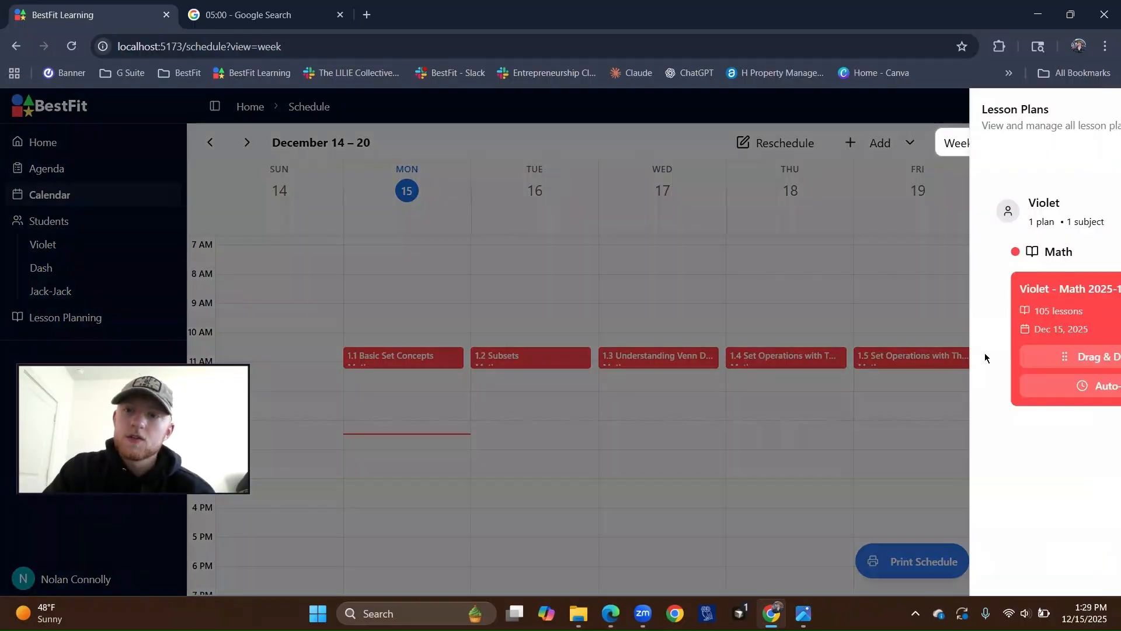
left_click(979, 386)
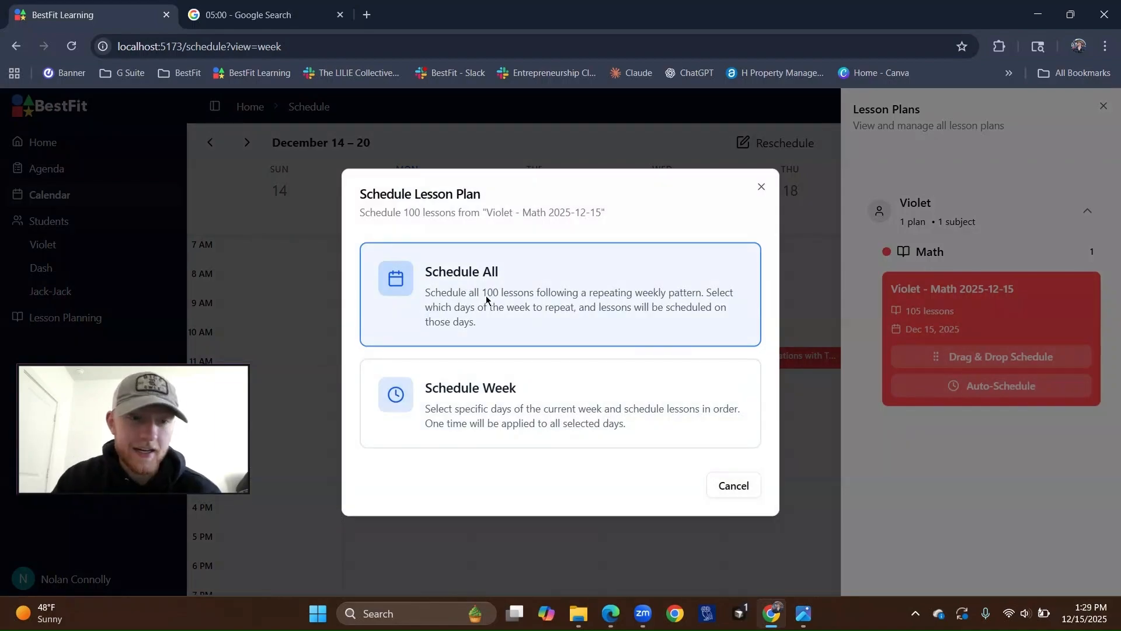
left_click(761, 186)
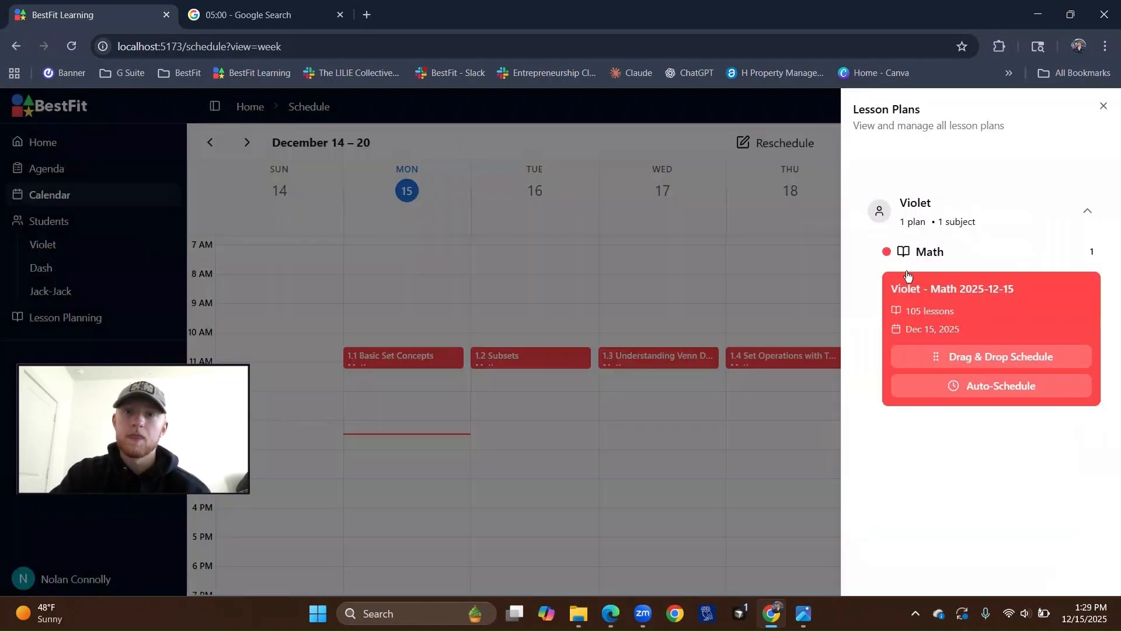
left_click(780, 224)
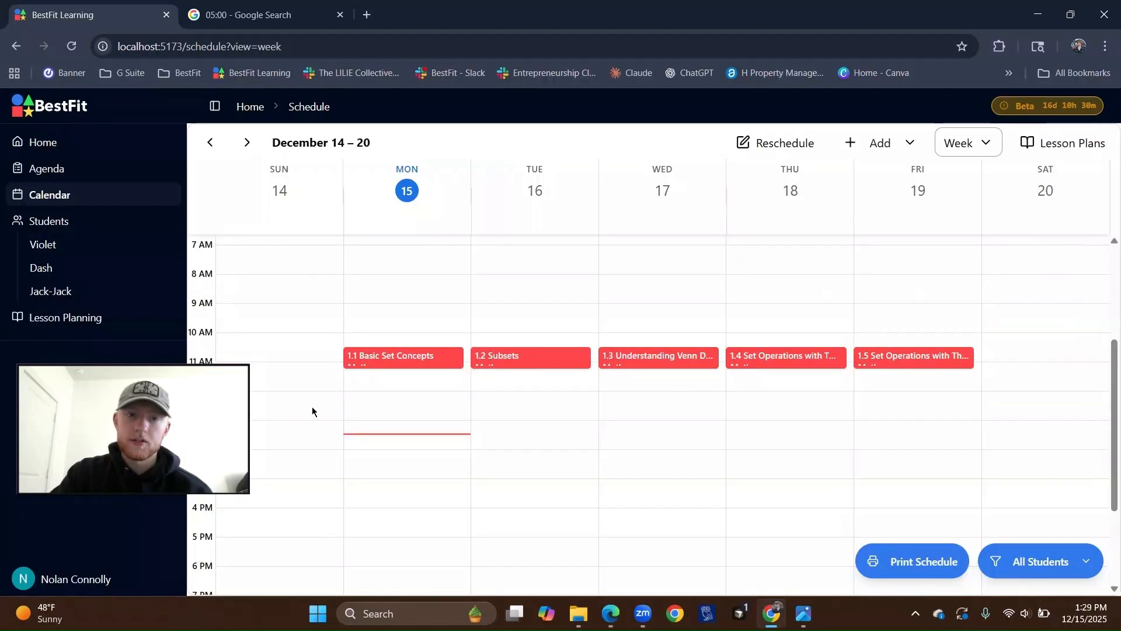
Delete all scheduled events in one batch with the Reschedule tool.
left_click(768, 144)
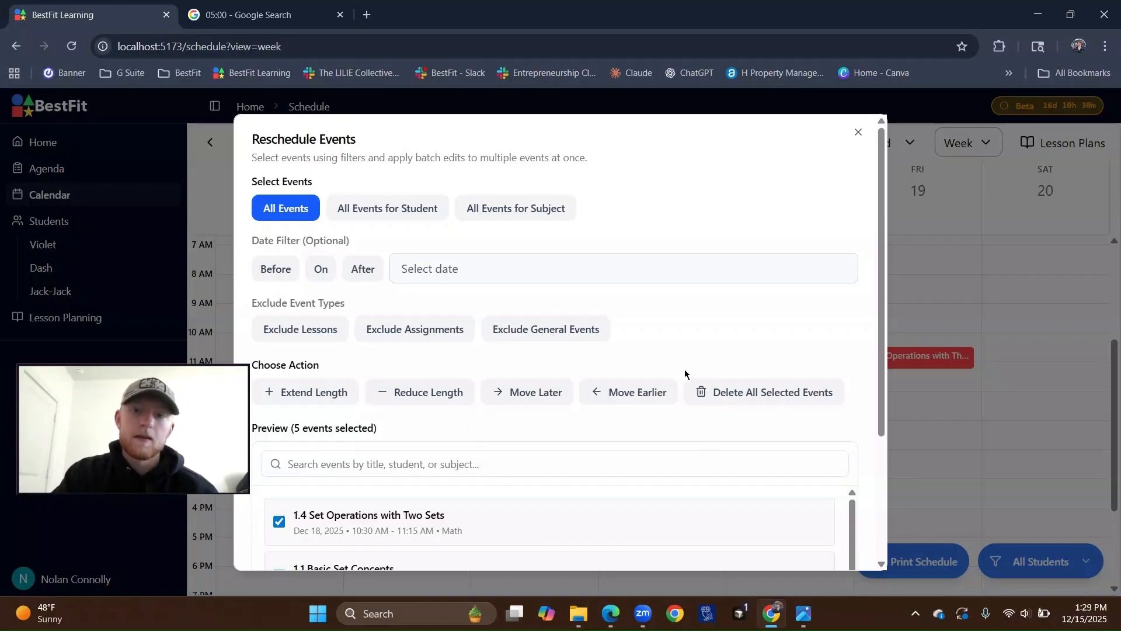
left_click(858, 132)
left_click(774, 143)
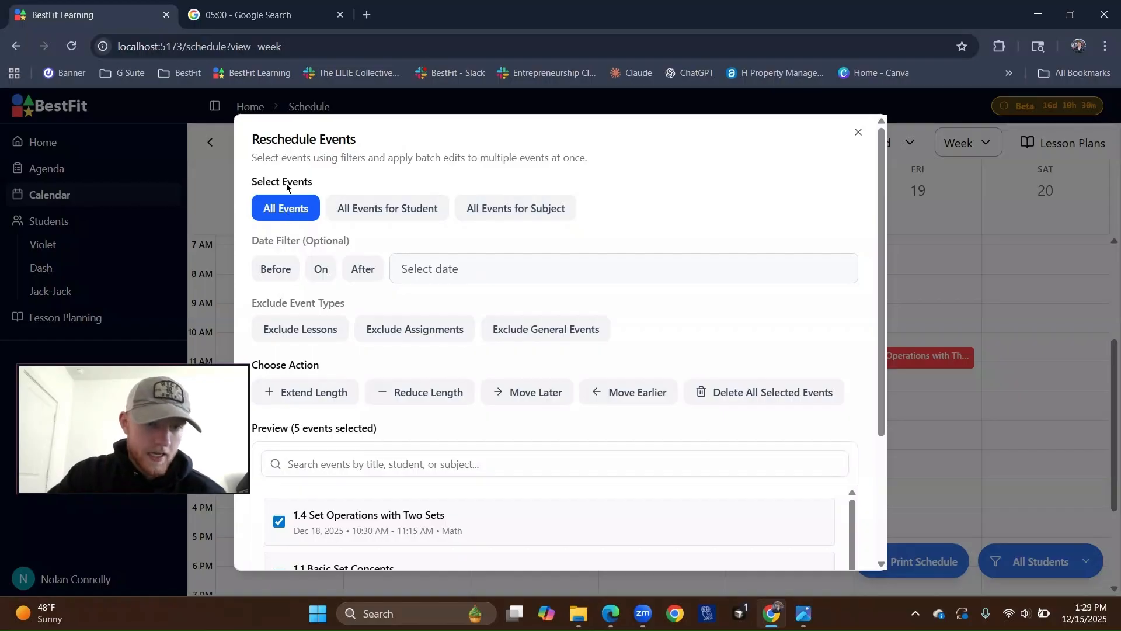
left_click(758, 393)
scroll(791, 530, "down", 3)
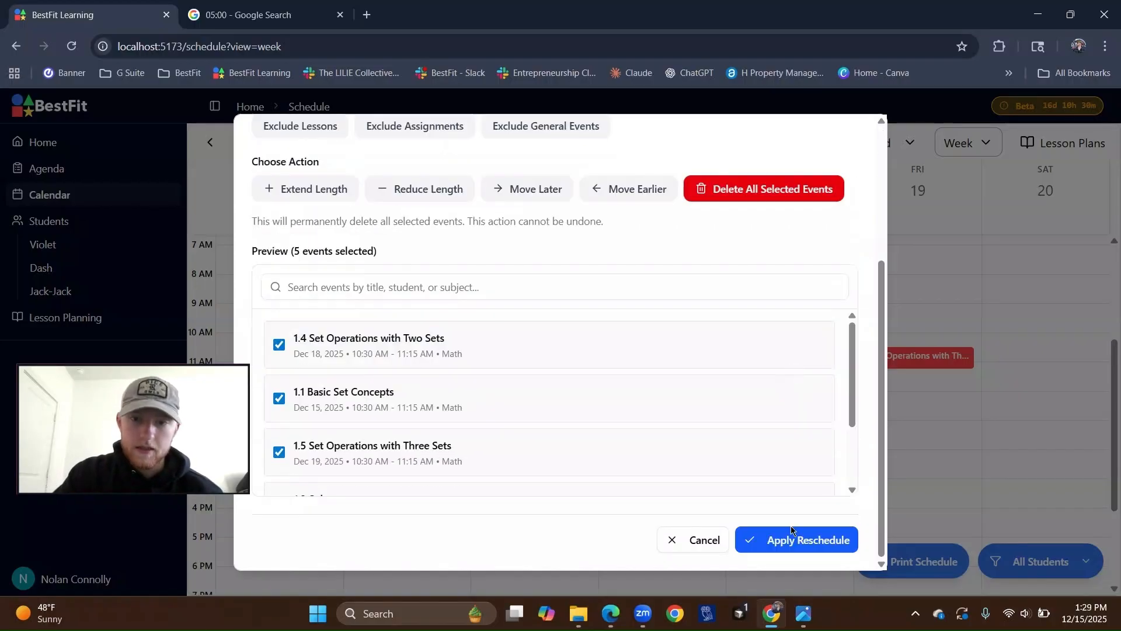
left_click(791, 531)
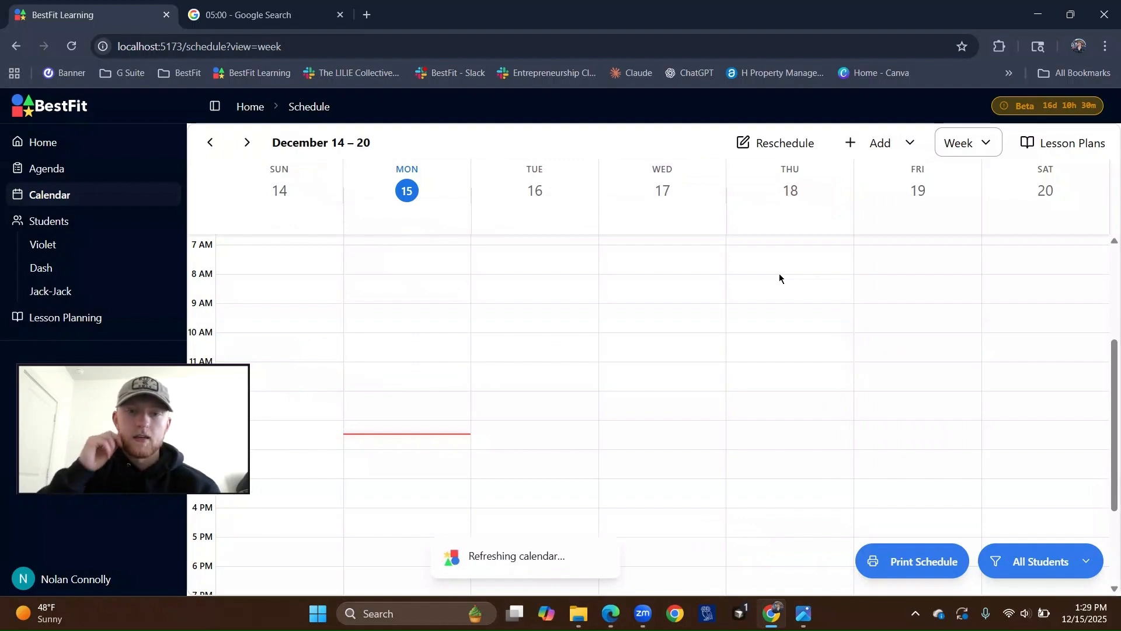
Auto-schedule all lessons of Violet's Math plan from Monday, December 15 at 9:00am, 1 hour each, Monday to Friday, skipping no-school days.
left_click(1091, 142)
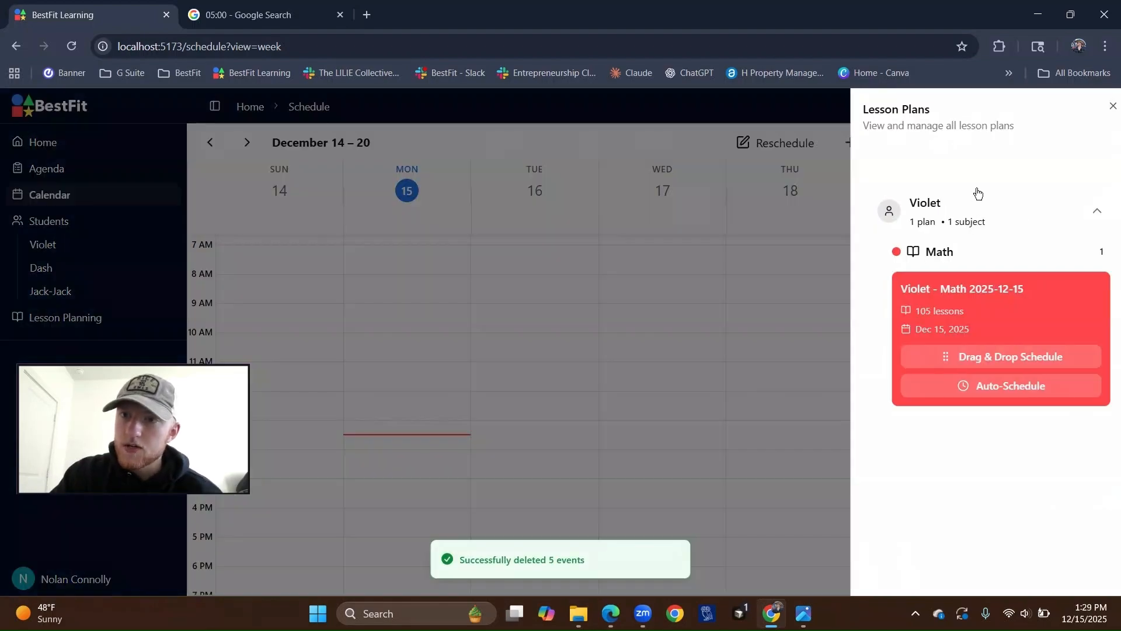
left_click(987, 386)
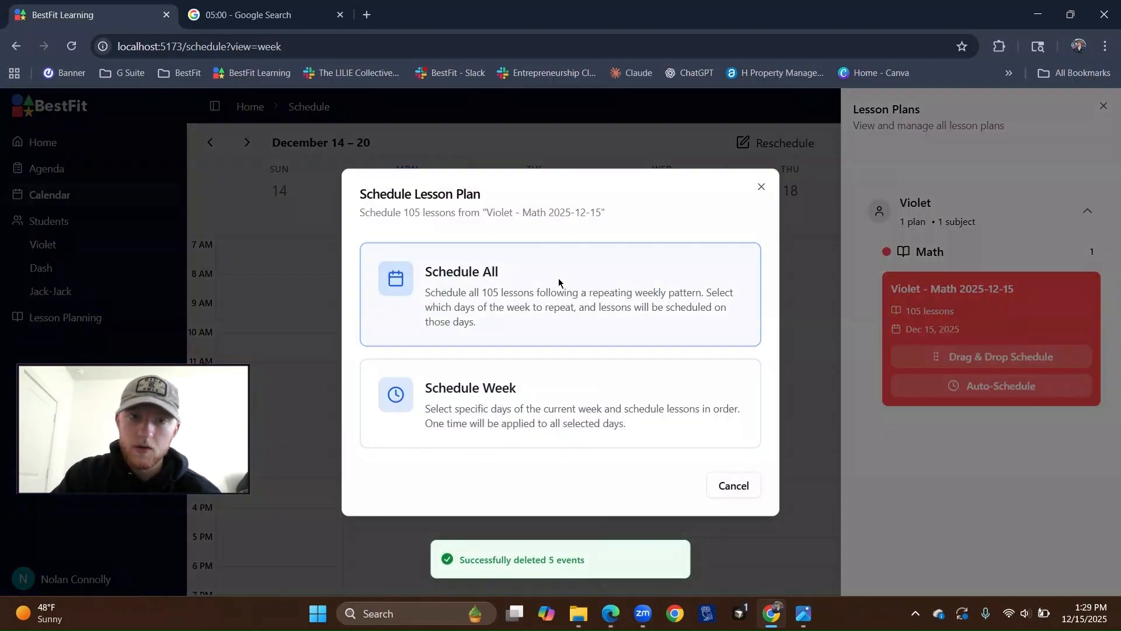
left_click(559, 282)
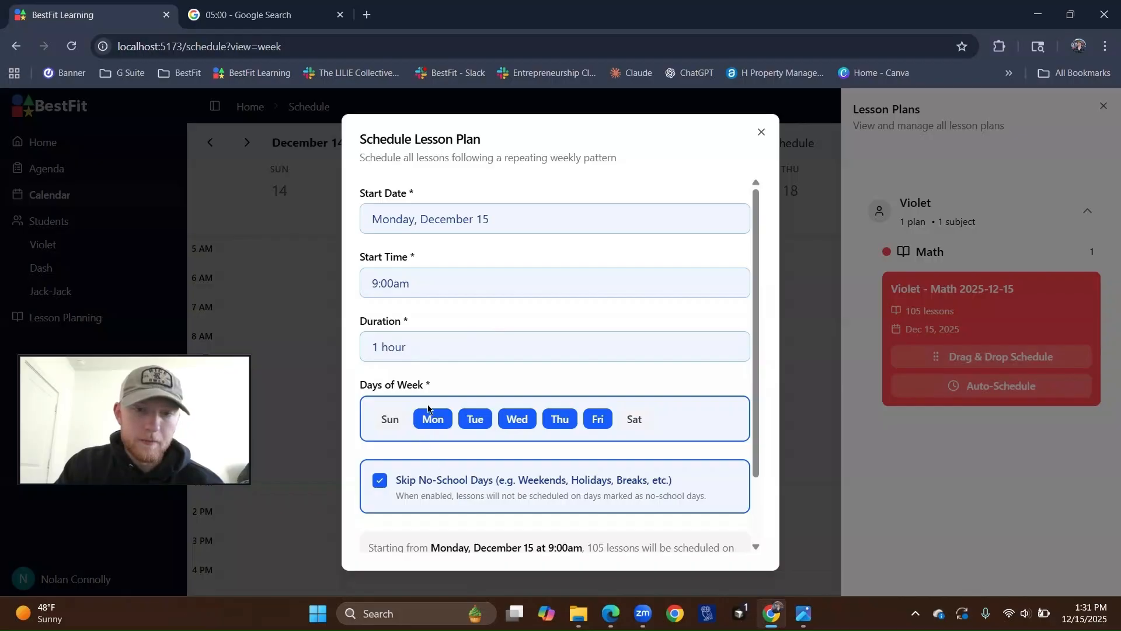
scroll(389, 407, "down", 2)
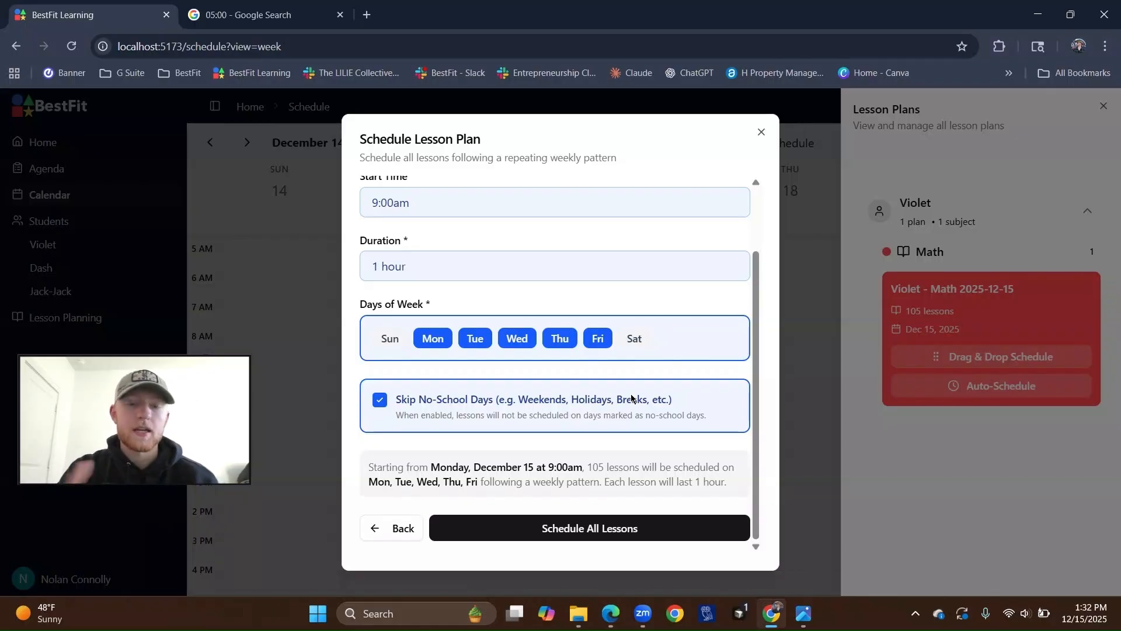
left_click(615, 522)
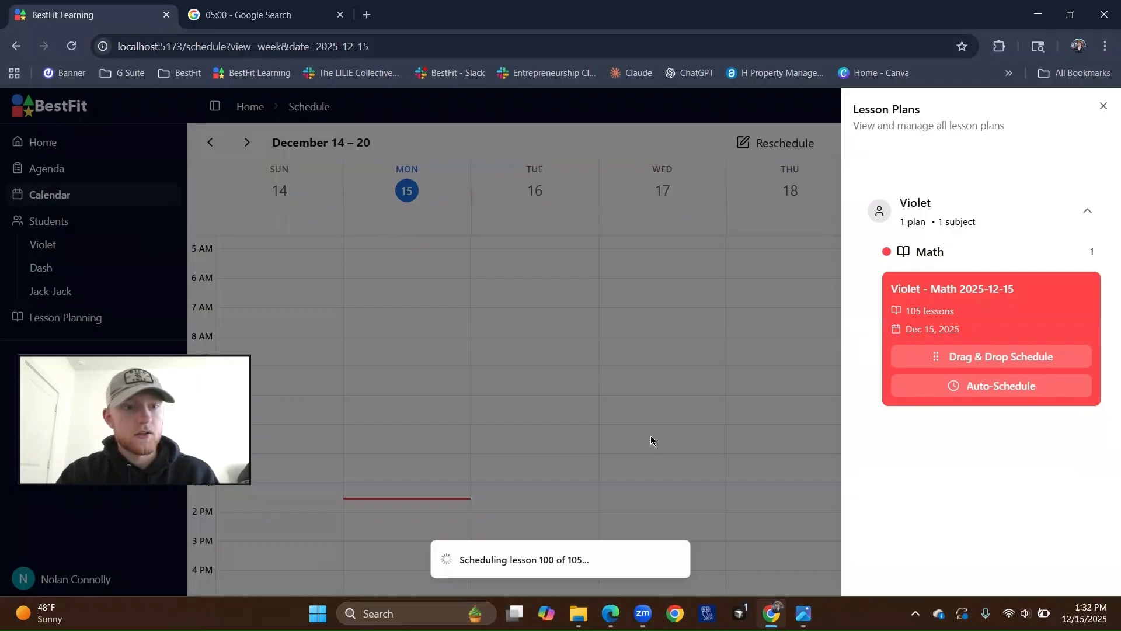
left_click(652, 443)
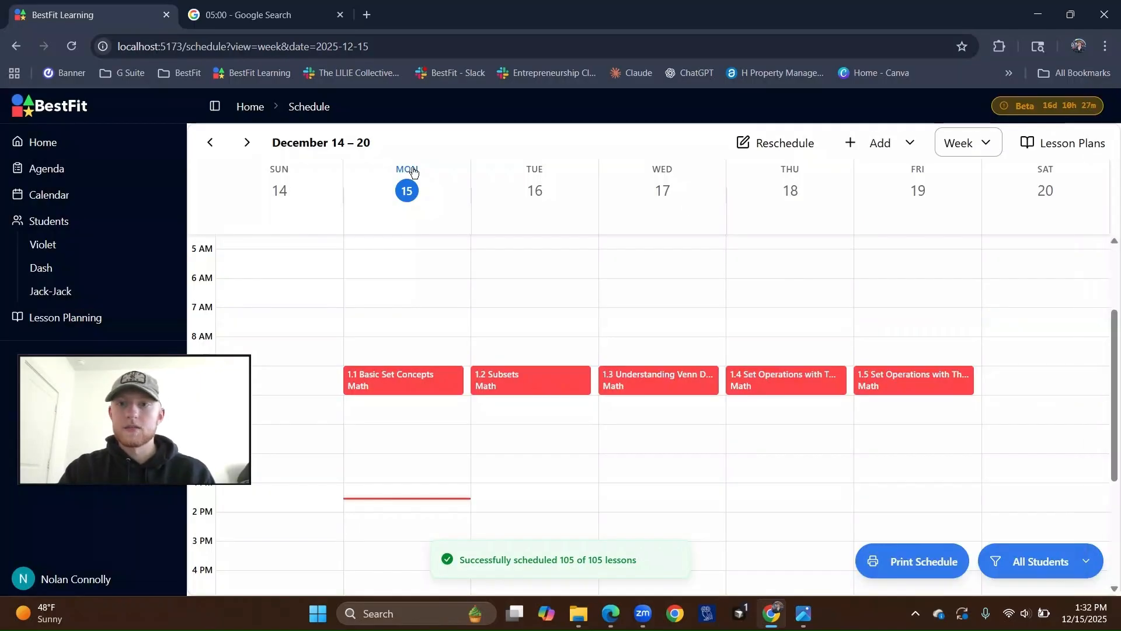
Check the December 21–27 week for scheduled lessons and return to the December 14–20 week.
left_click(248, 146)
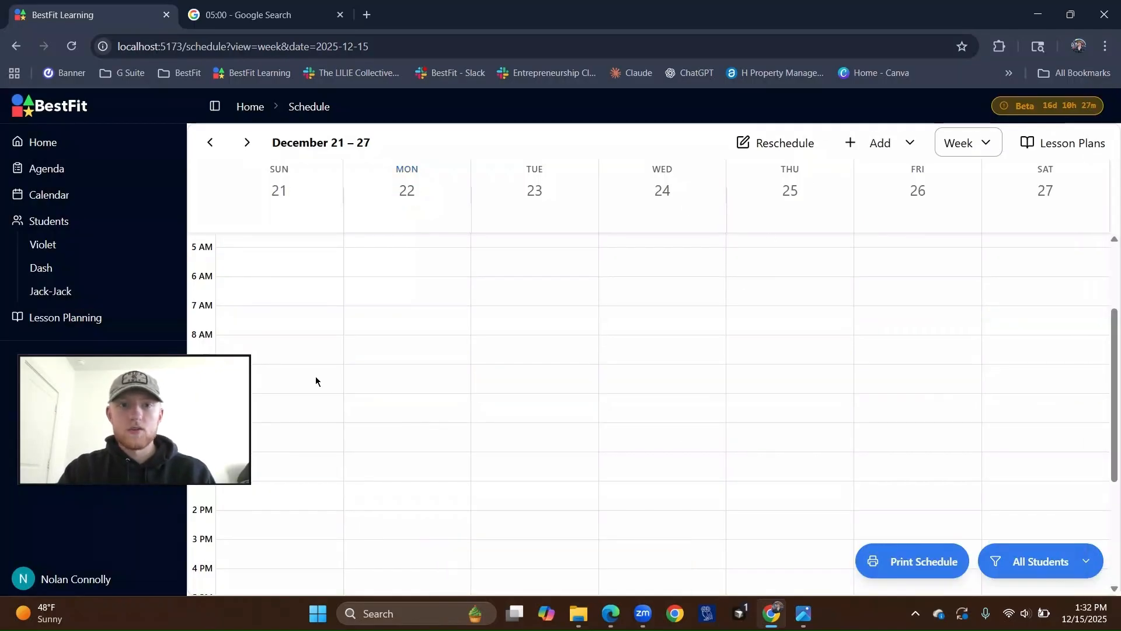
scroll(665, 438, "up", 3)
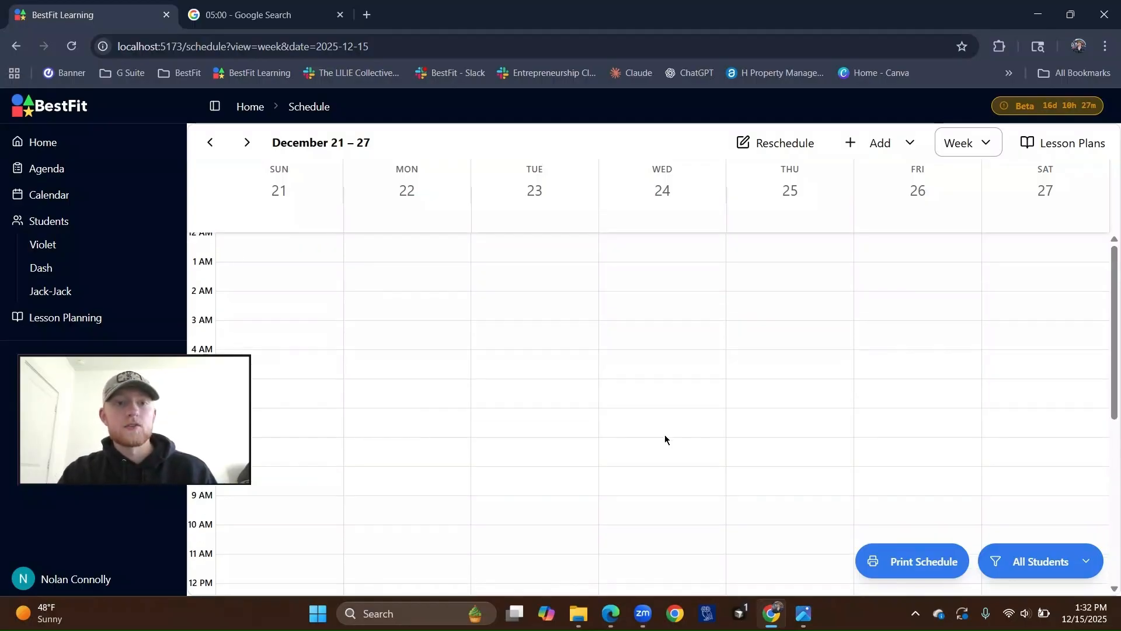
left_click(210, 142)
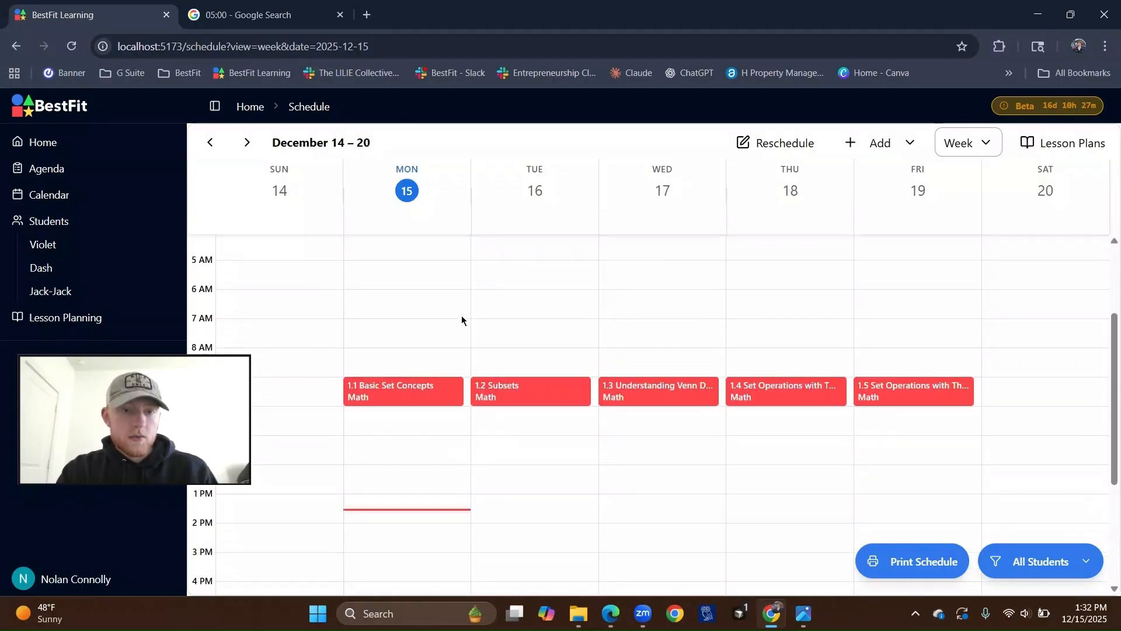
View the details of Monday's 1.1 Basic Set Concepts lesson, including its page description, and close them.
scroll(461, 320, "down", 2)
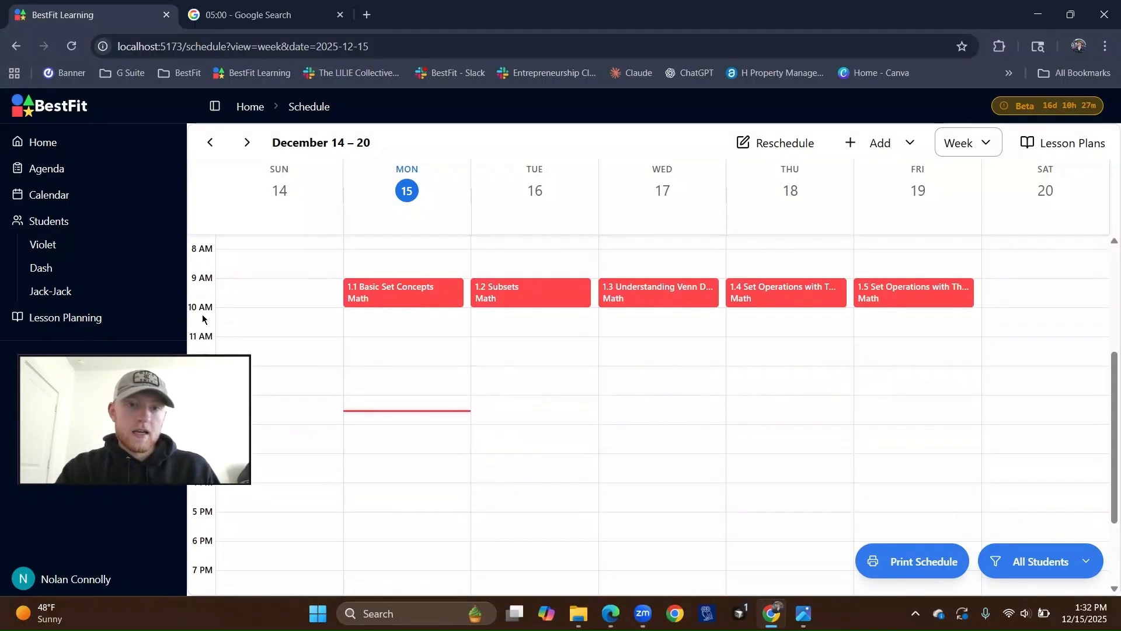
left_click(389, 295)
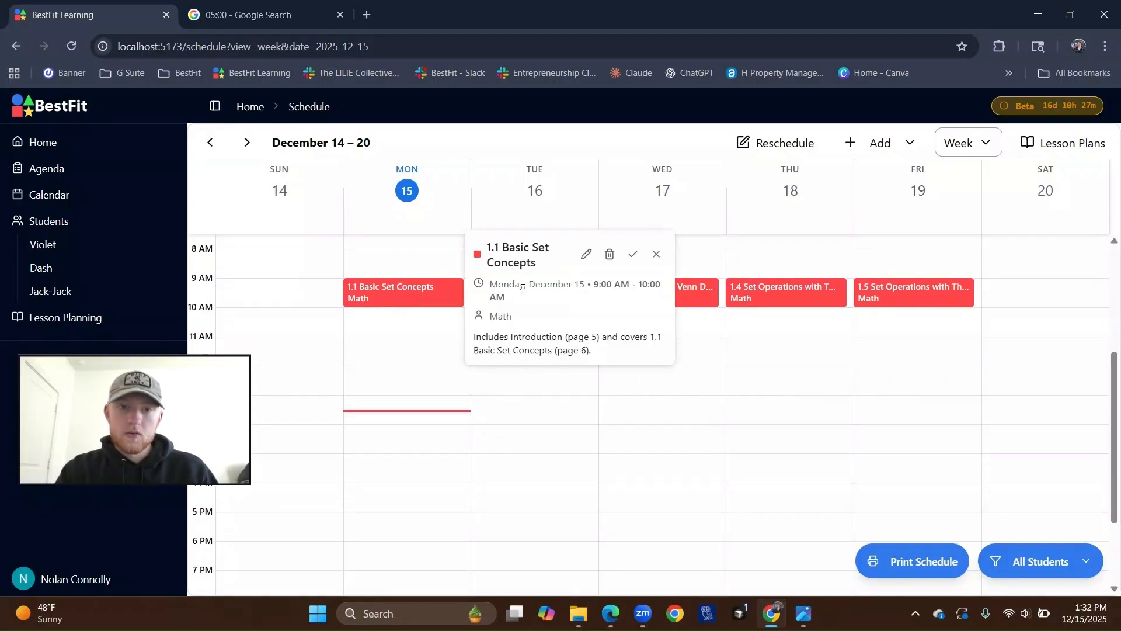
triple_click(631, 355)
left_click_drag(559, 338, 560, 360)
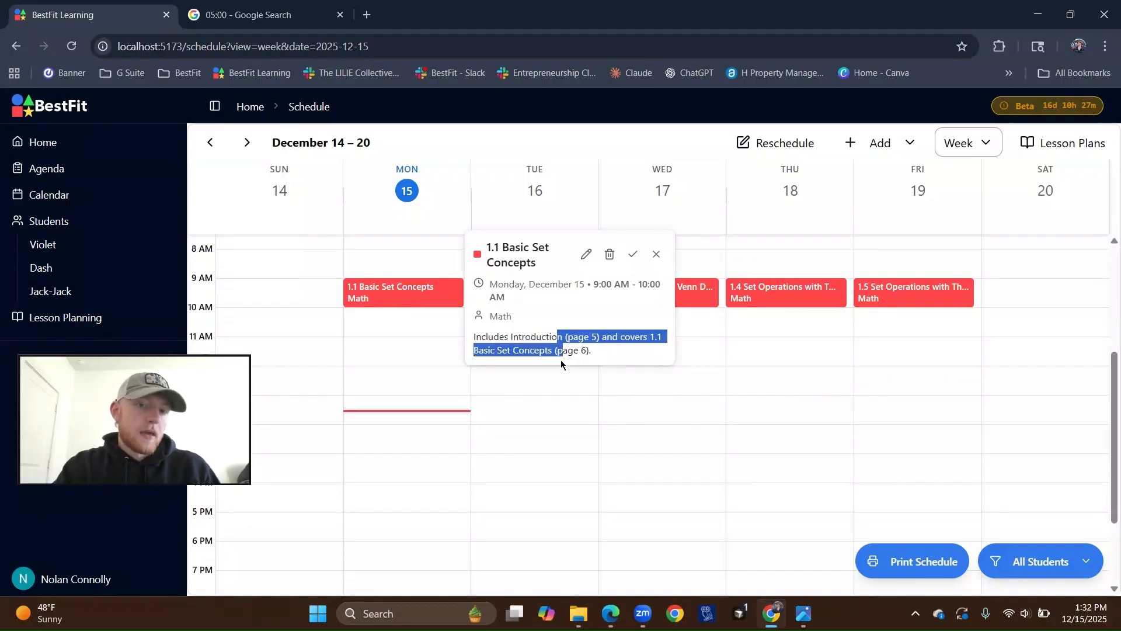
left_click(524, 390)
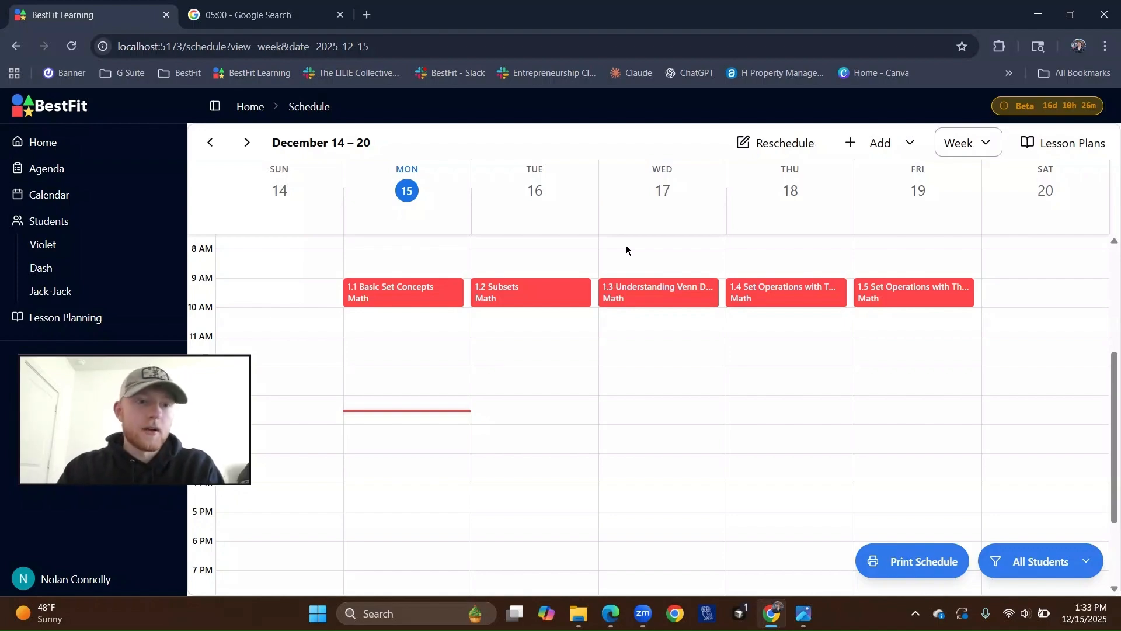
Open the Reschedule tool and filter all events to those on and after Wednesday, December 17, 2025.
left_click(784, 144)
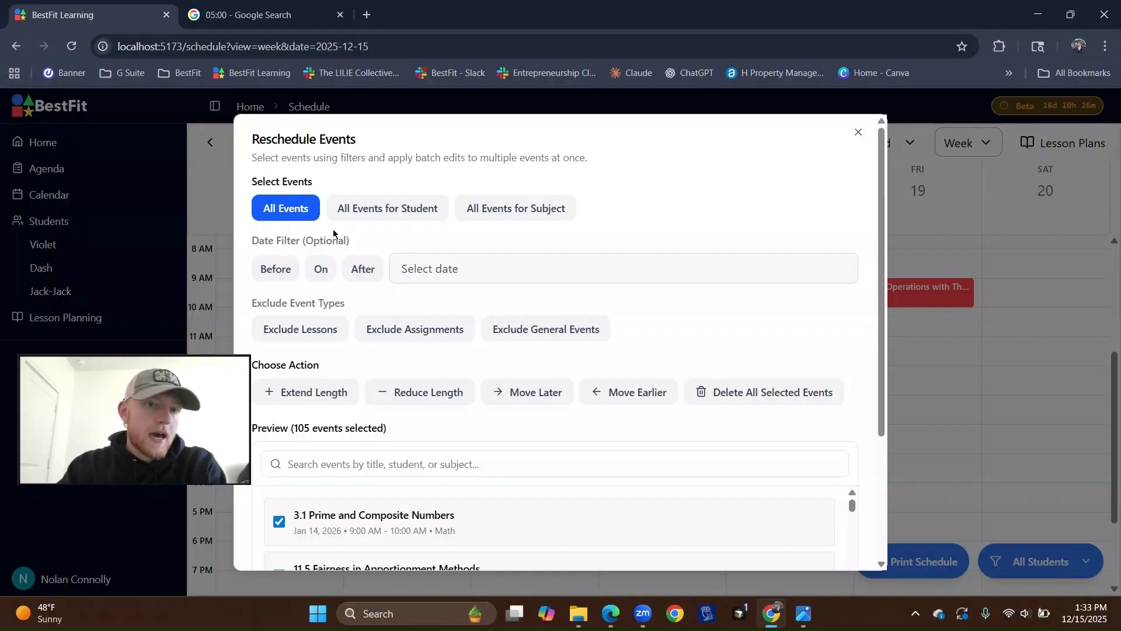
left_click(320, 270)
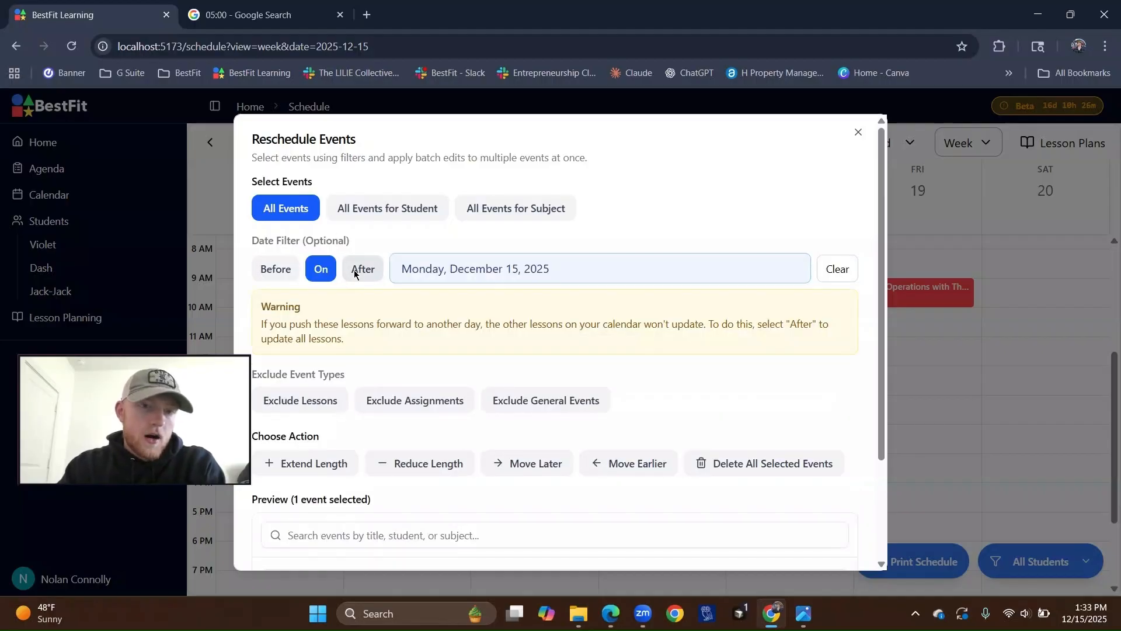
left_click(362, 269)
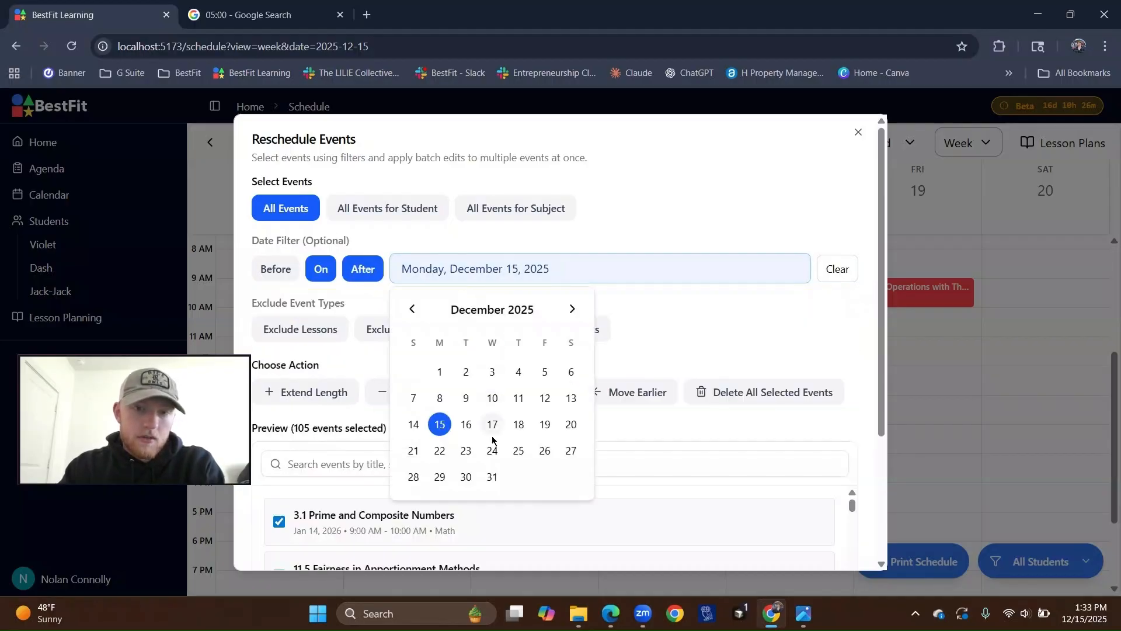
left_click(493, 425)
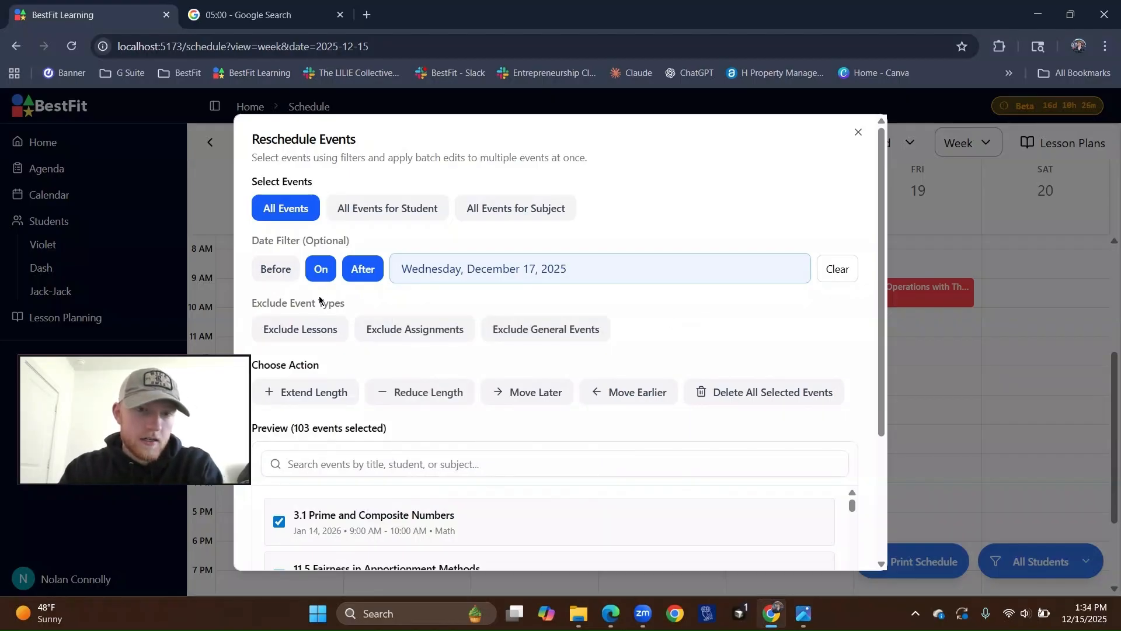
left_click(328, 270)
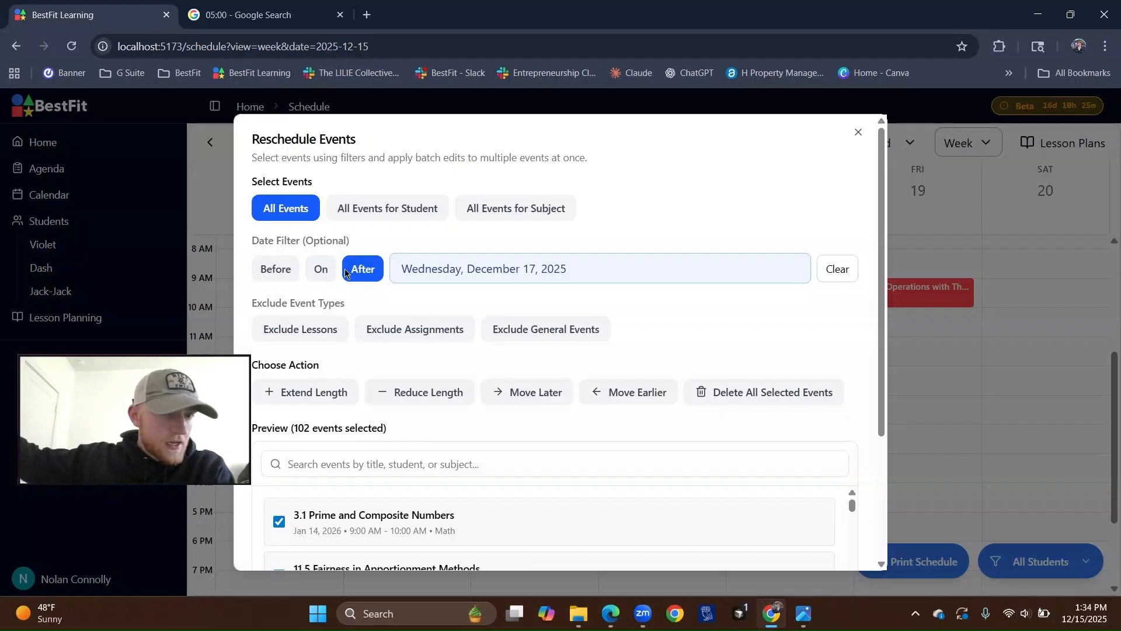
left_click(336, 272)
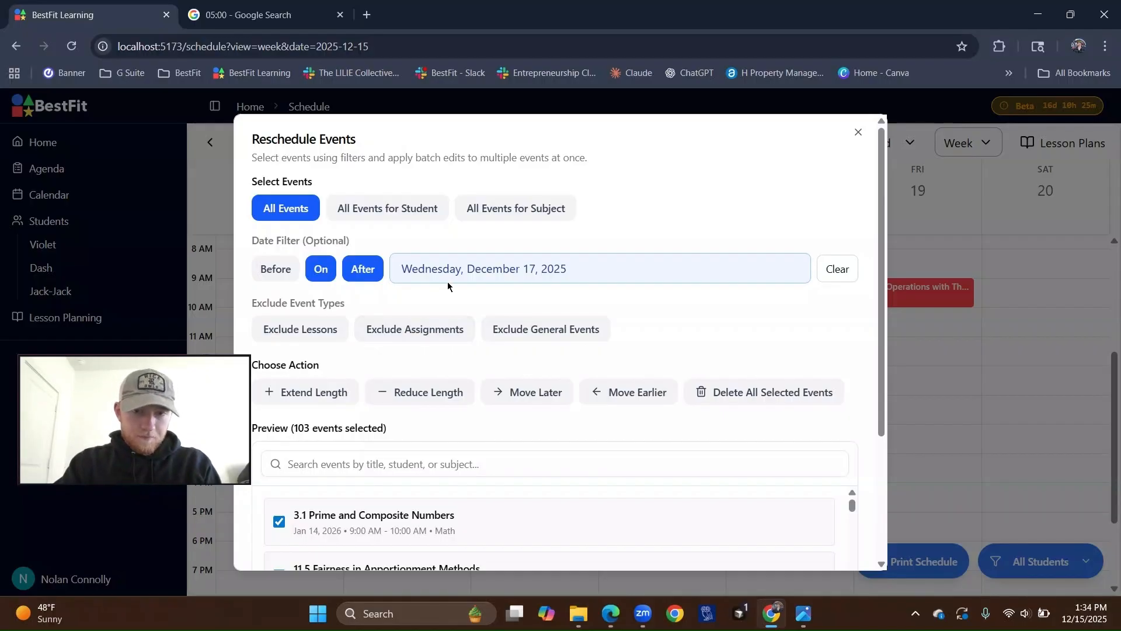
Move the selected events 1 day later, skipping no-school days, and apply the reschedule.
scroll(467, 248, "down", 1)
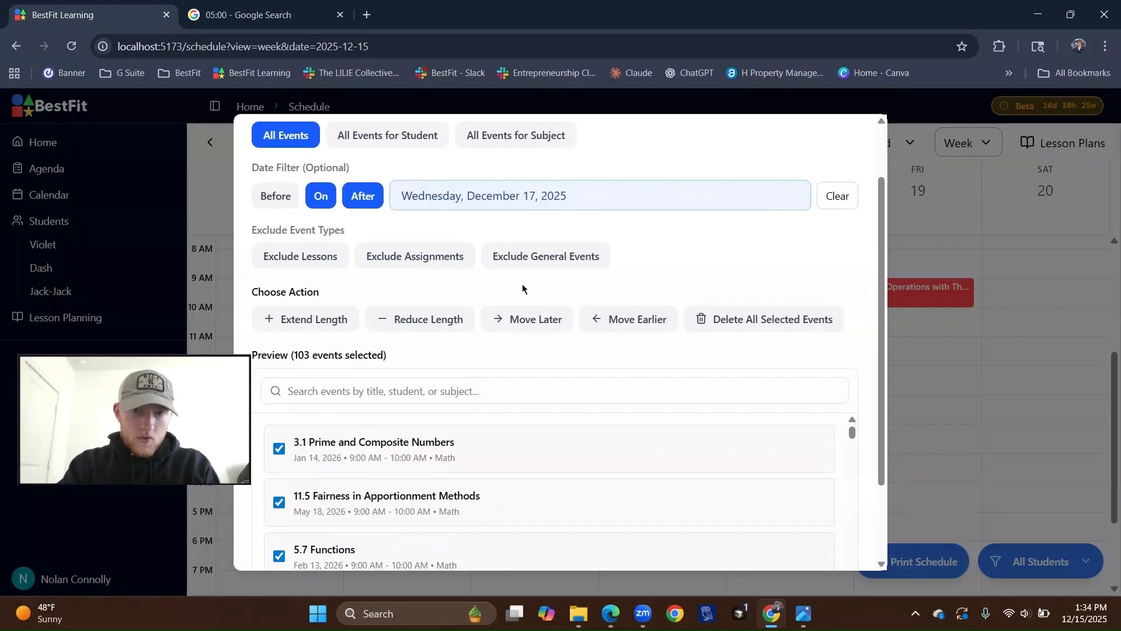
left_click(526, 321)
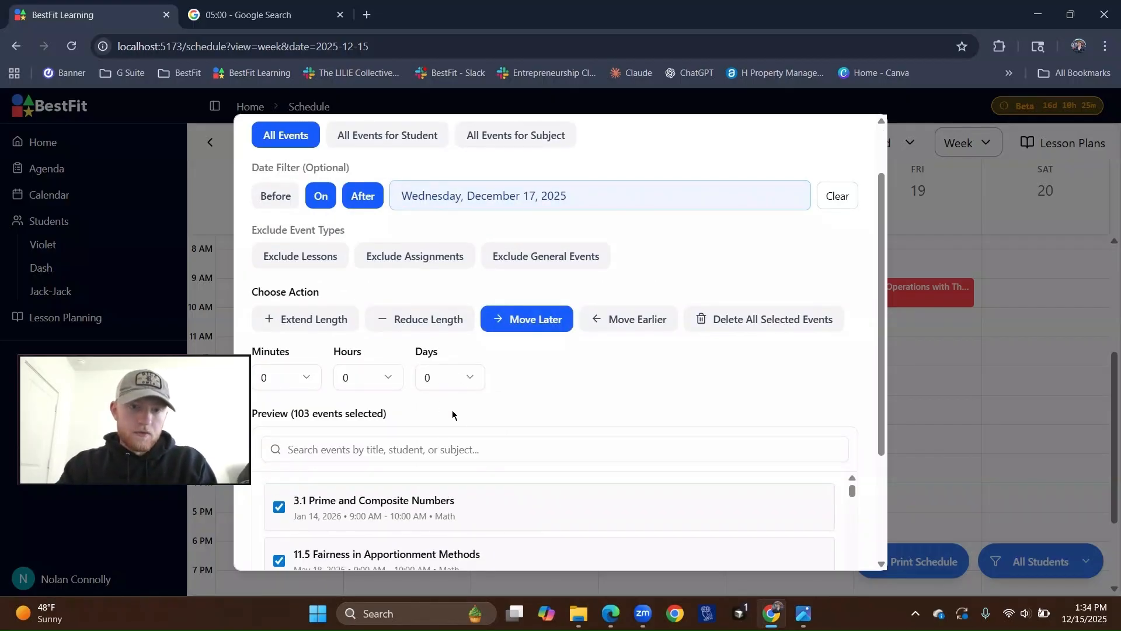
left_click(452, 377)
left_click(439, 433)
scroll(318, 275, "down", 2)
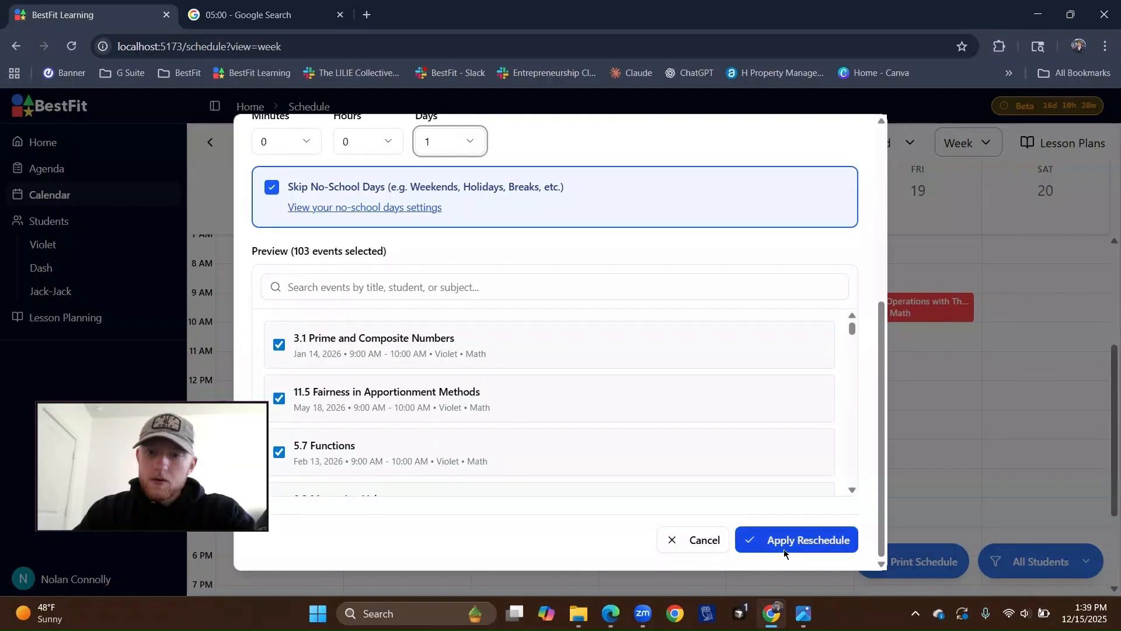
left_click(784, 550)
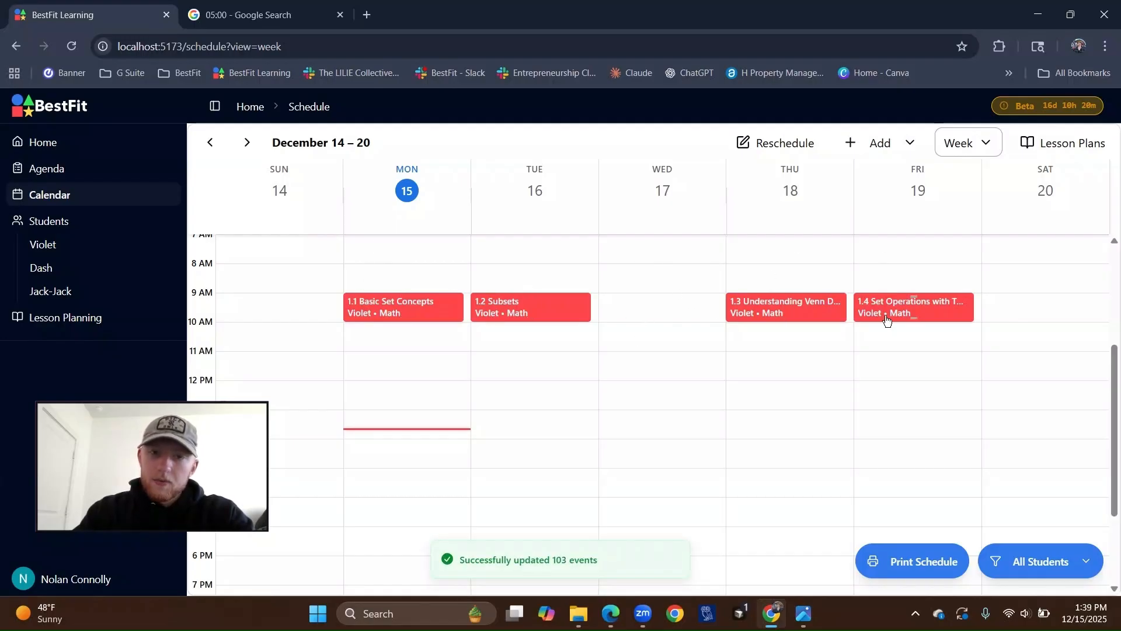
Review the shifted lessons across the following weeks into January and return to the December 14–20 week.
left_click(246, 143)
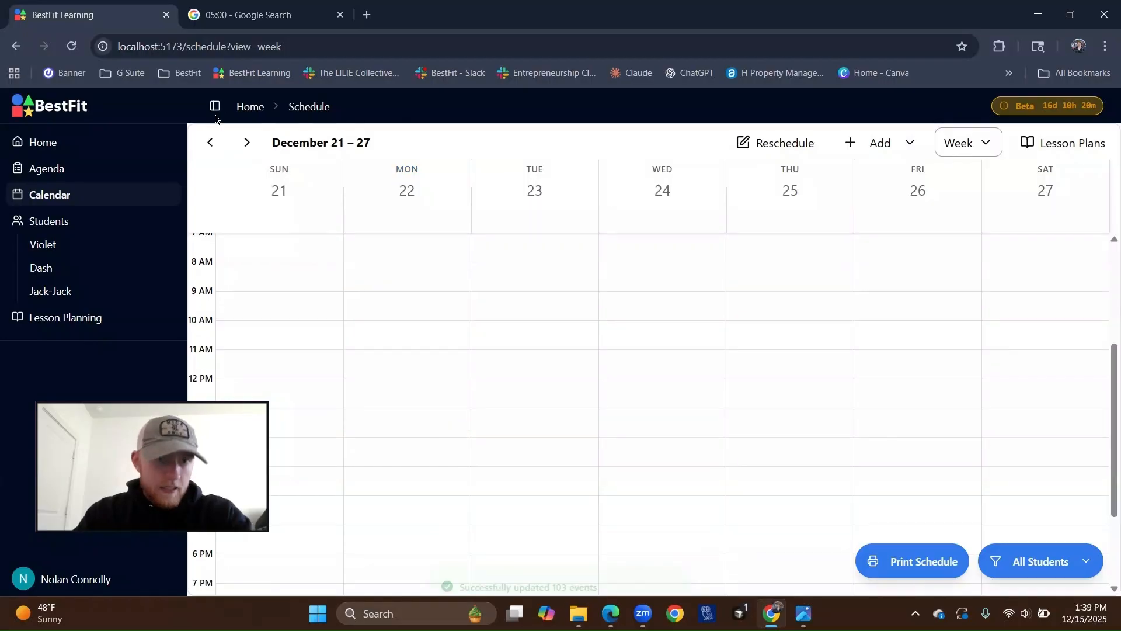
left_click(246, 145)
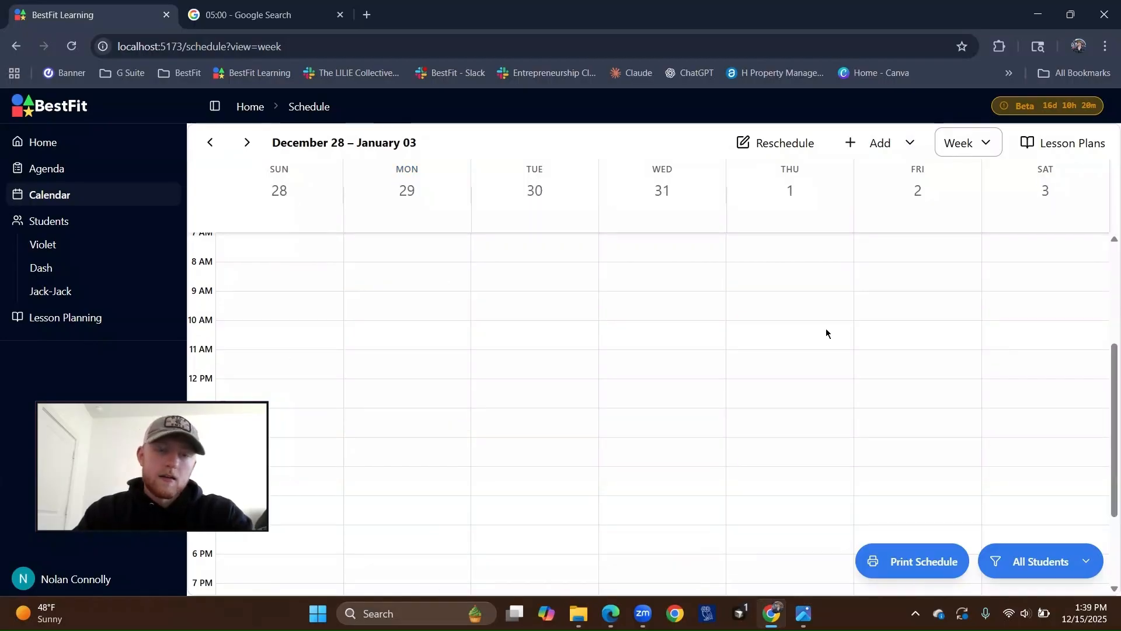
left_click(245, 143)
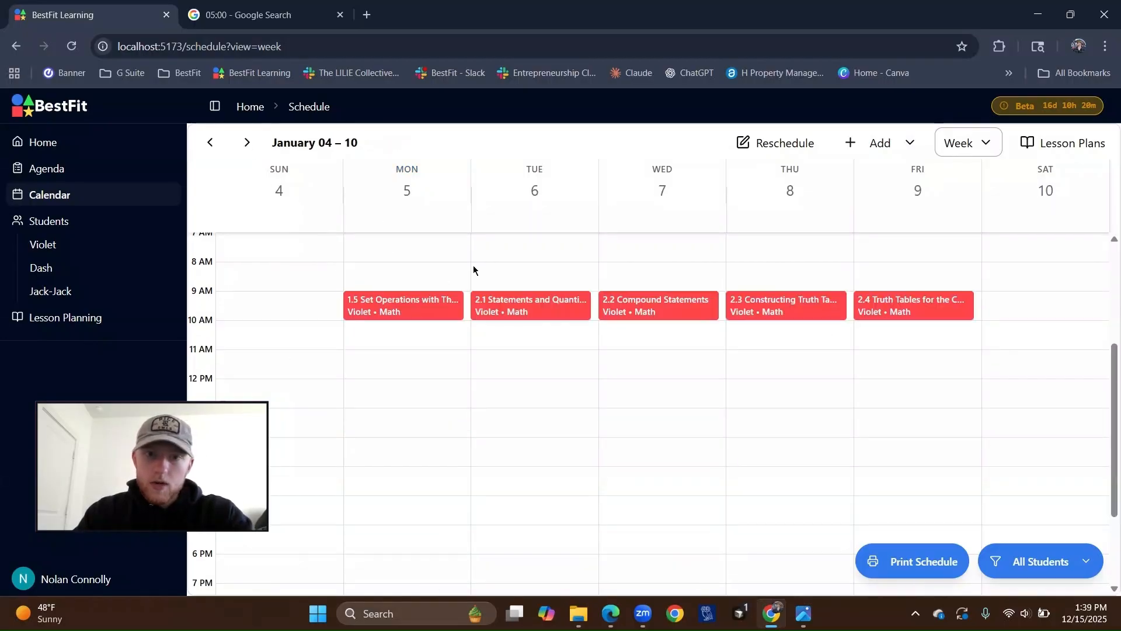
left_click(246, 143)
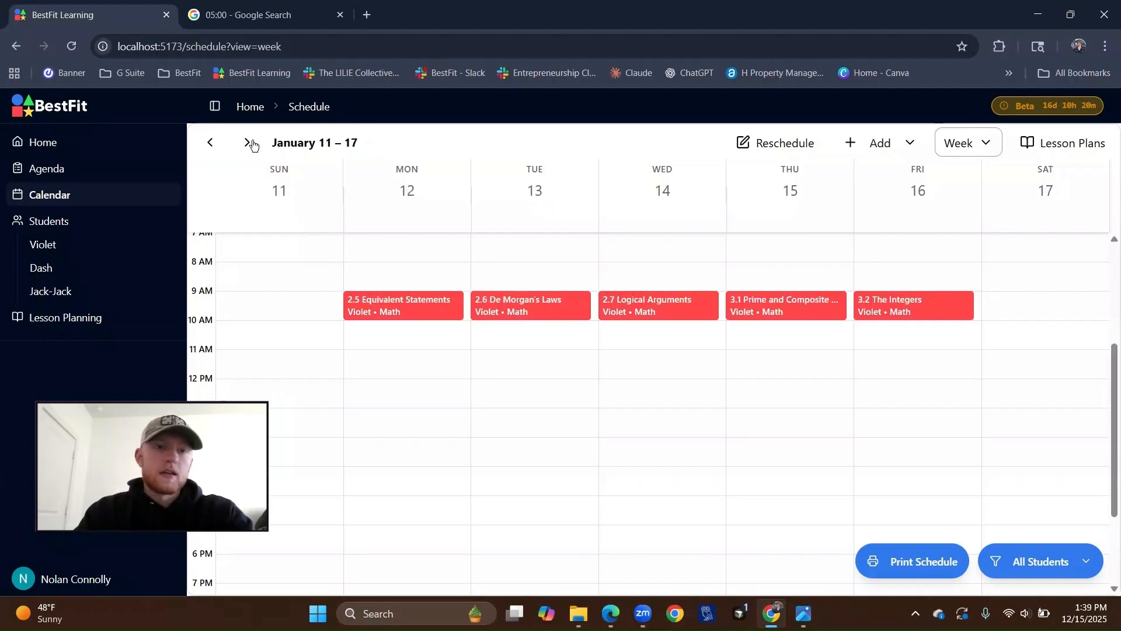
left_click(253, 145)
left_click(210, 144)
left_click(210, 143)
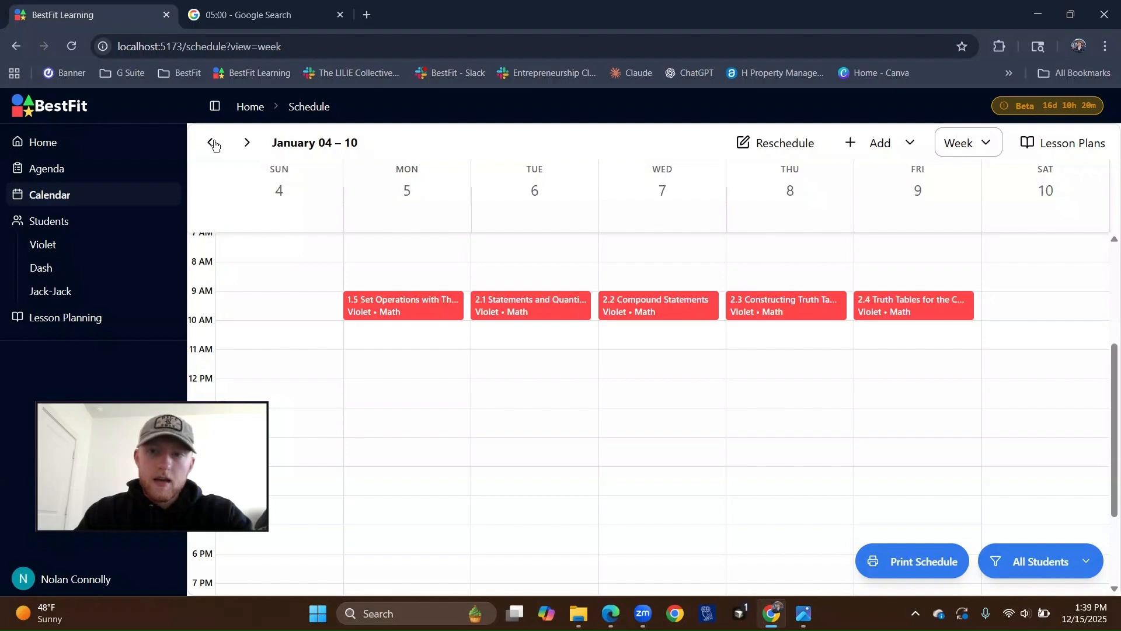
left_click(212, 144)
left_click(213, 144)
left_click(213, 144)
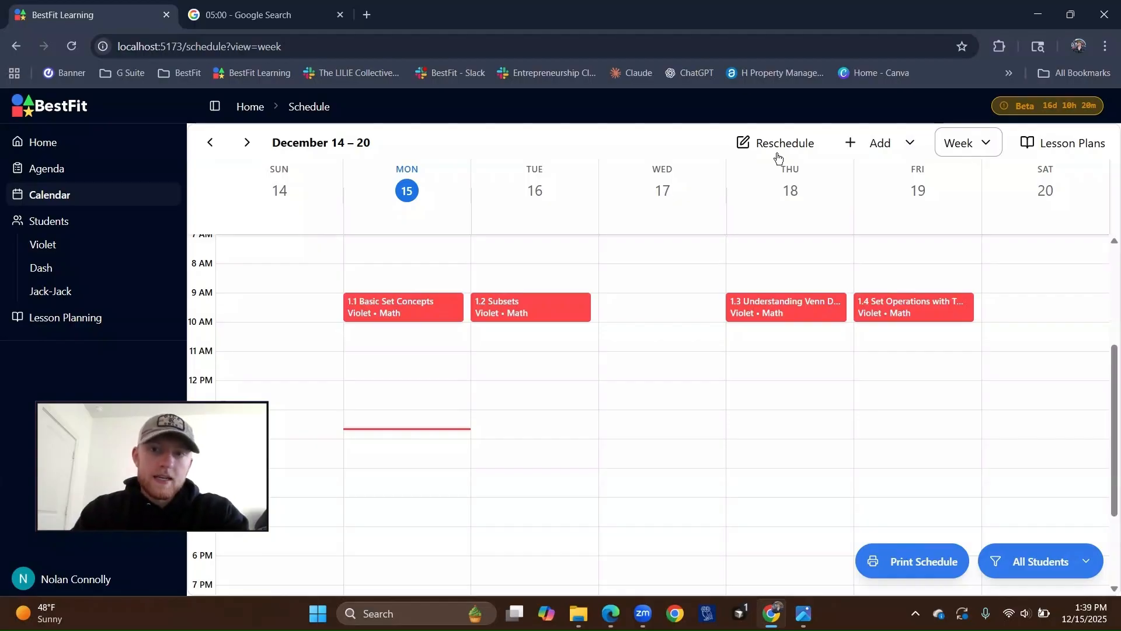
Delete all scheduled events in one batch with the Reschedule tool.
left_click(775, 150)
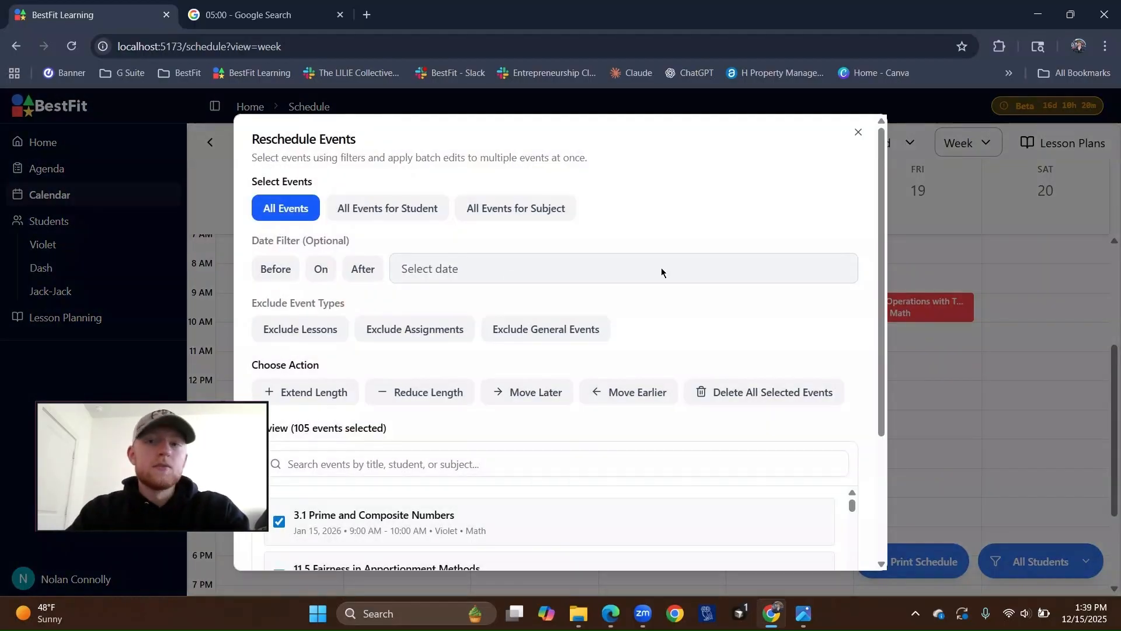
left_click(858, 132)
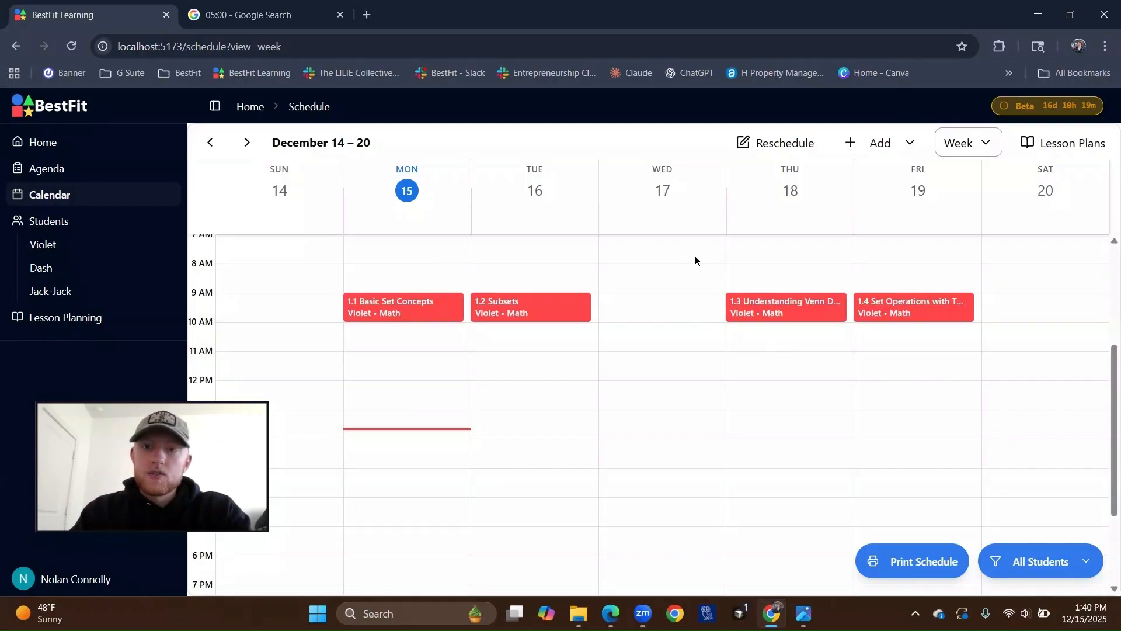
left_click(775, 143)
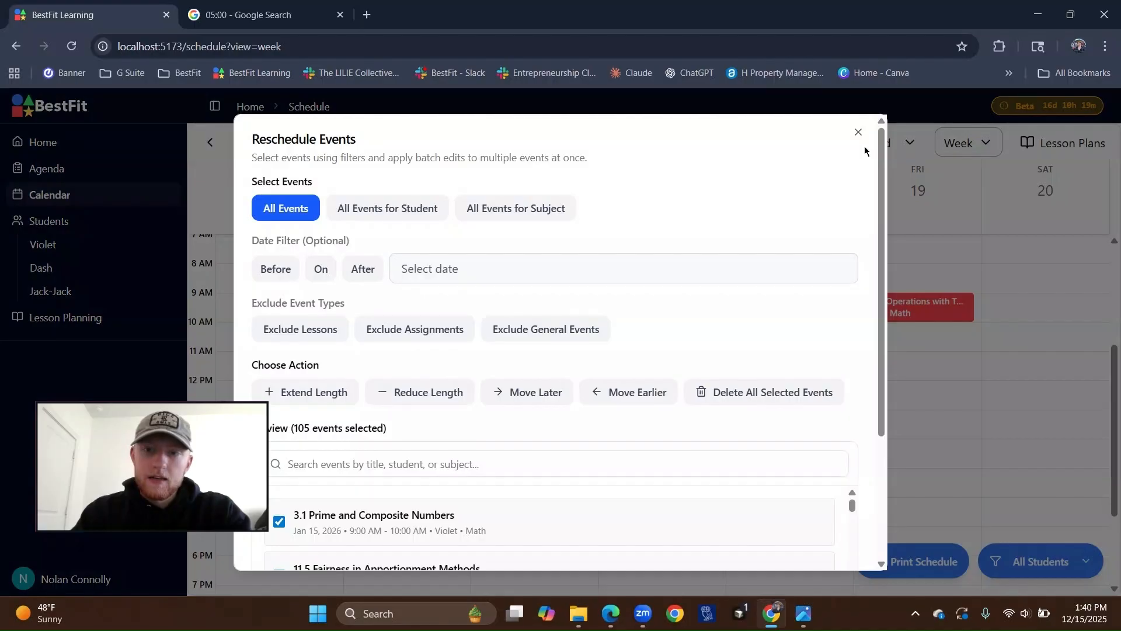
left_click(776, 392)
scroll(796, 479, "down", 4)
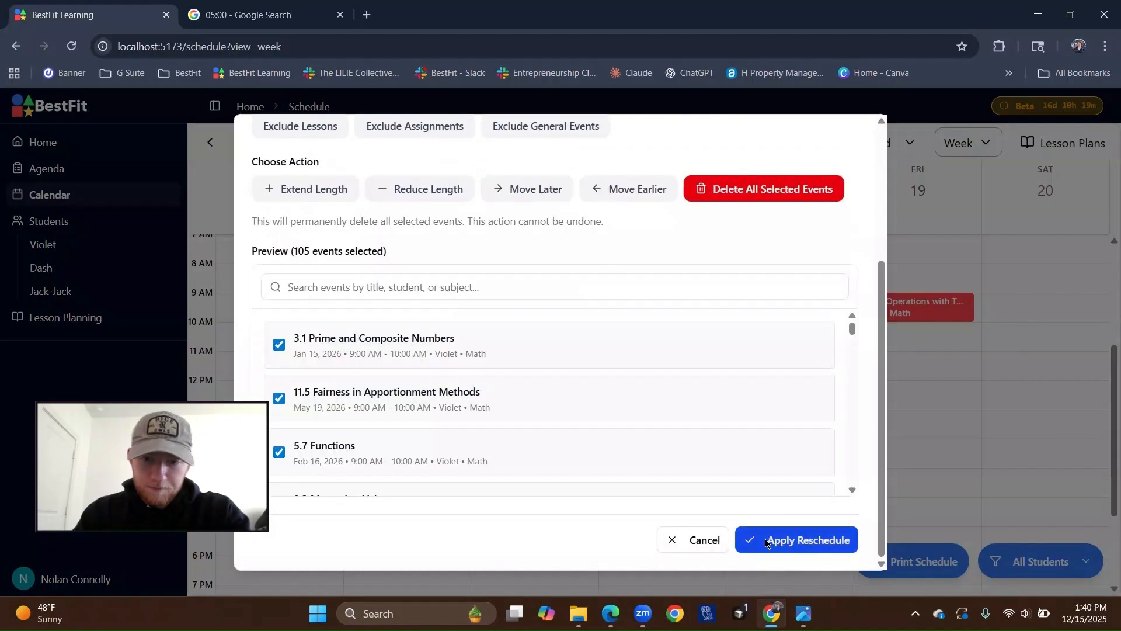
left_click(767, 540)
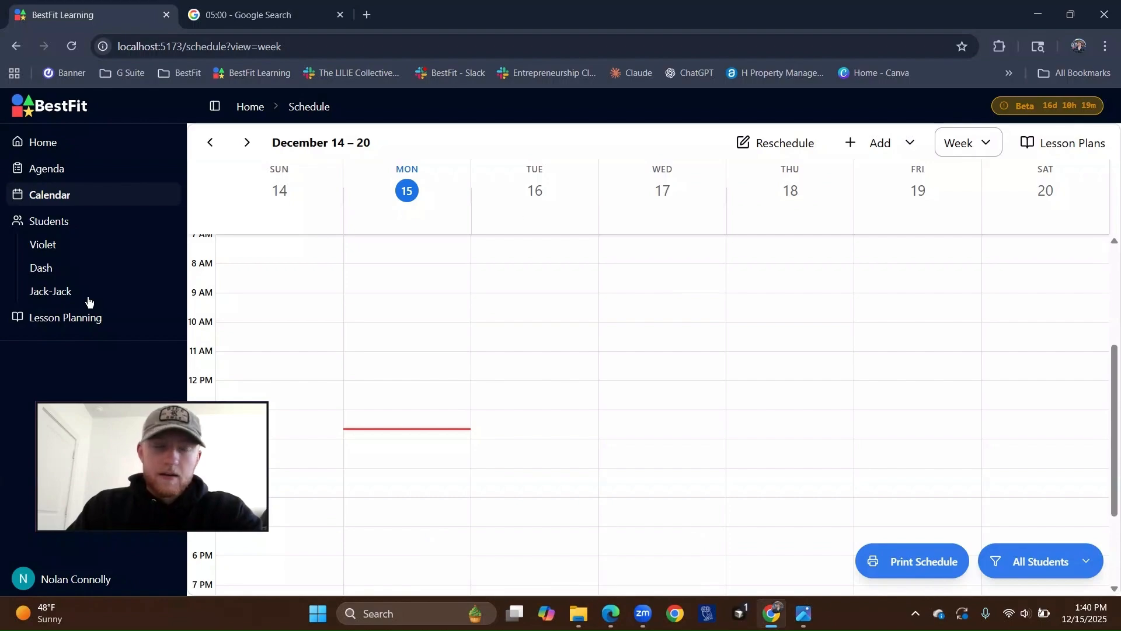
Delete Violet's Math 2025-12-15 lesson plan in Lesson Planning and confirm the deletion.
left_click(55, 319)
scroll(610, 286, "down", 2)
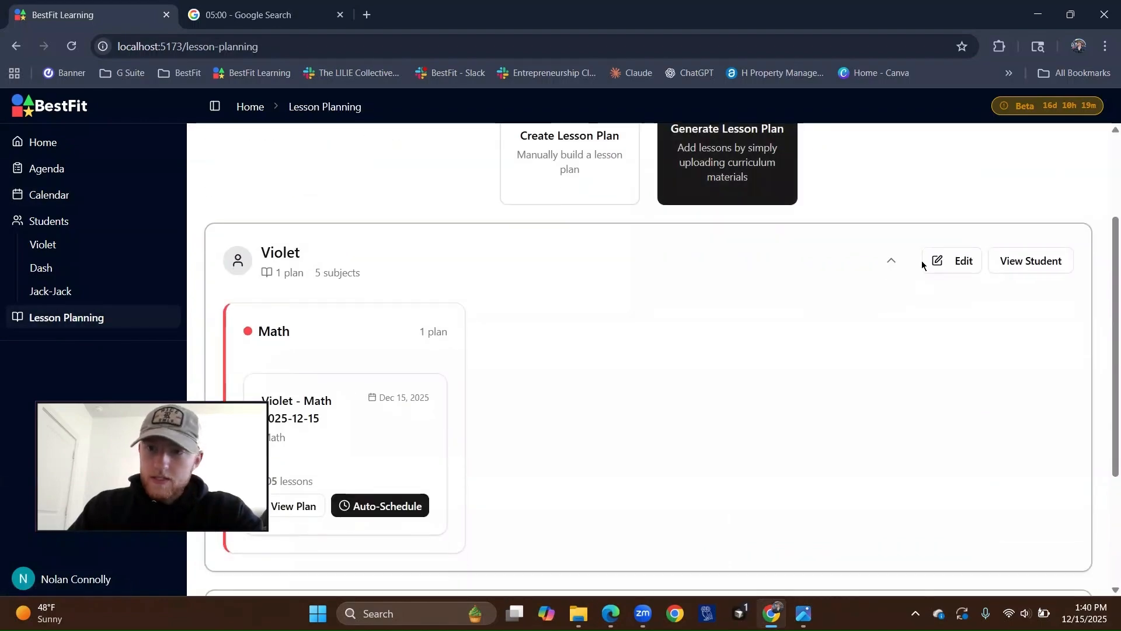
left_click(958, 259)
scroll(701, 278, "down", 2)
left_click(405, 246)
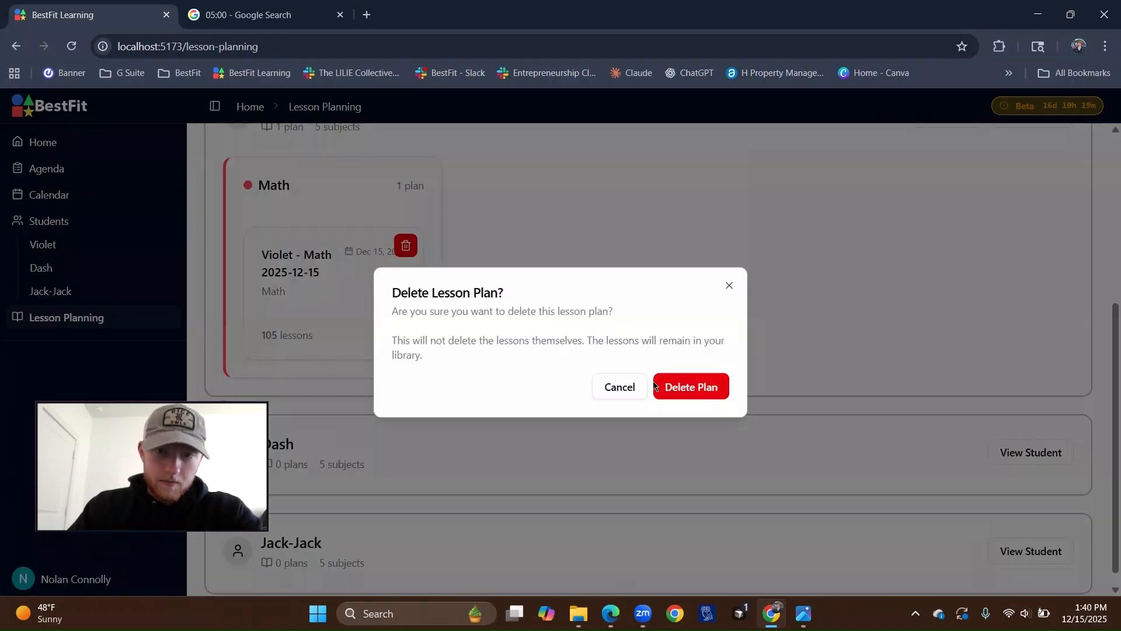
left_click(689, 386)
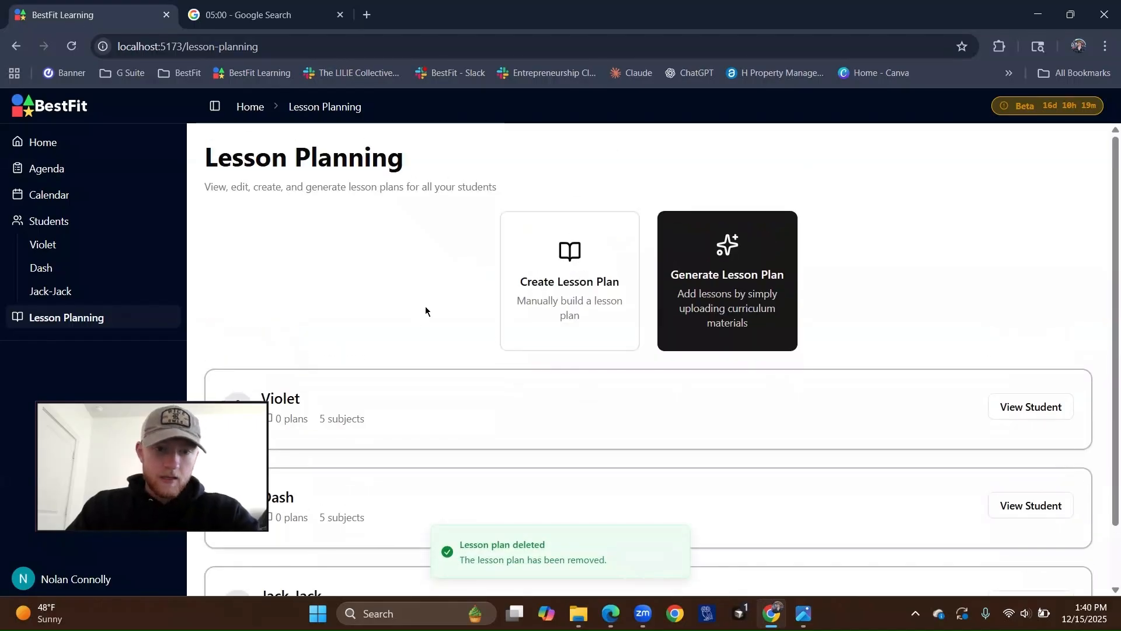
Time the creation of the students' lesson plans with the Google stopwatch, starting it beforehand and pausing it once the plans are in place.
left_click(304, 15)
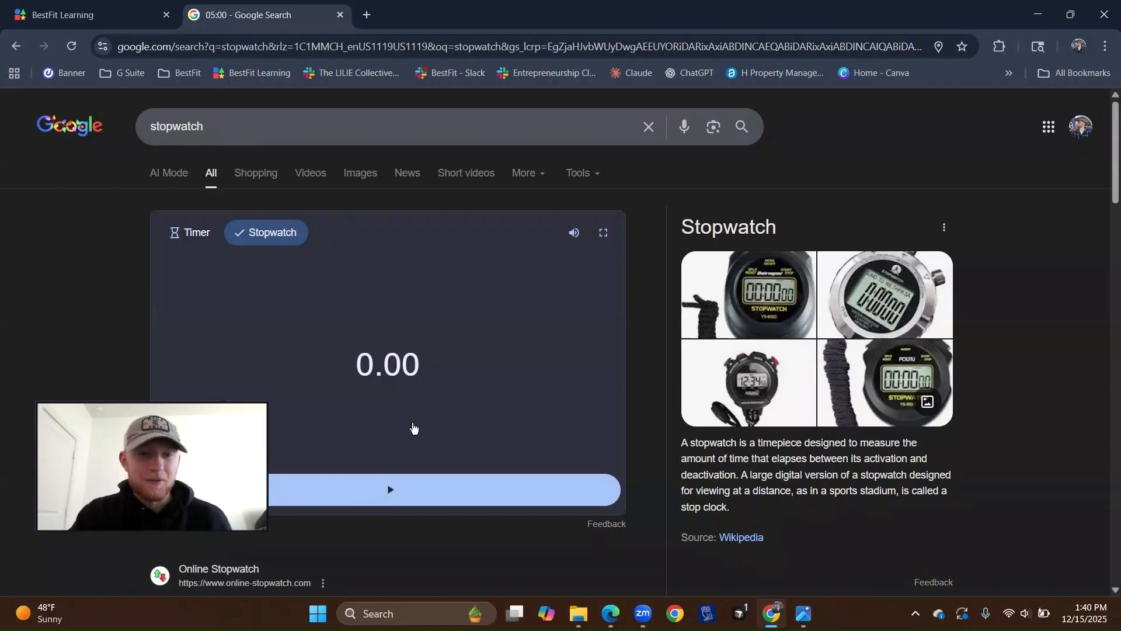
left_click(416, 494)
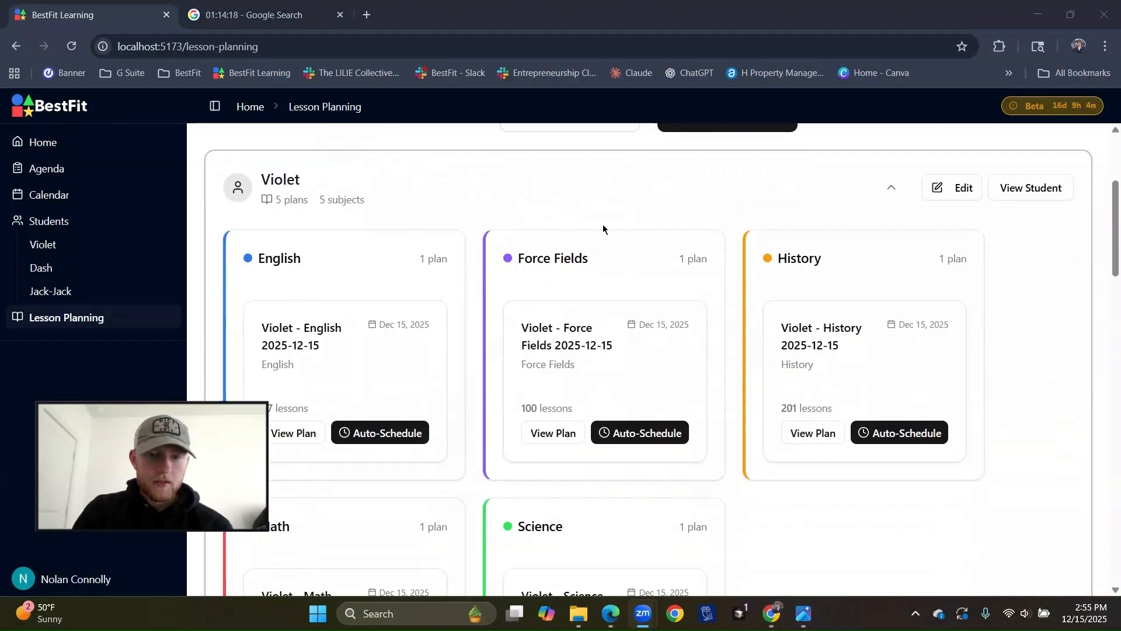
left_click(254, 15)
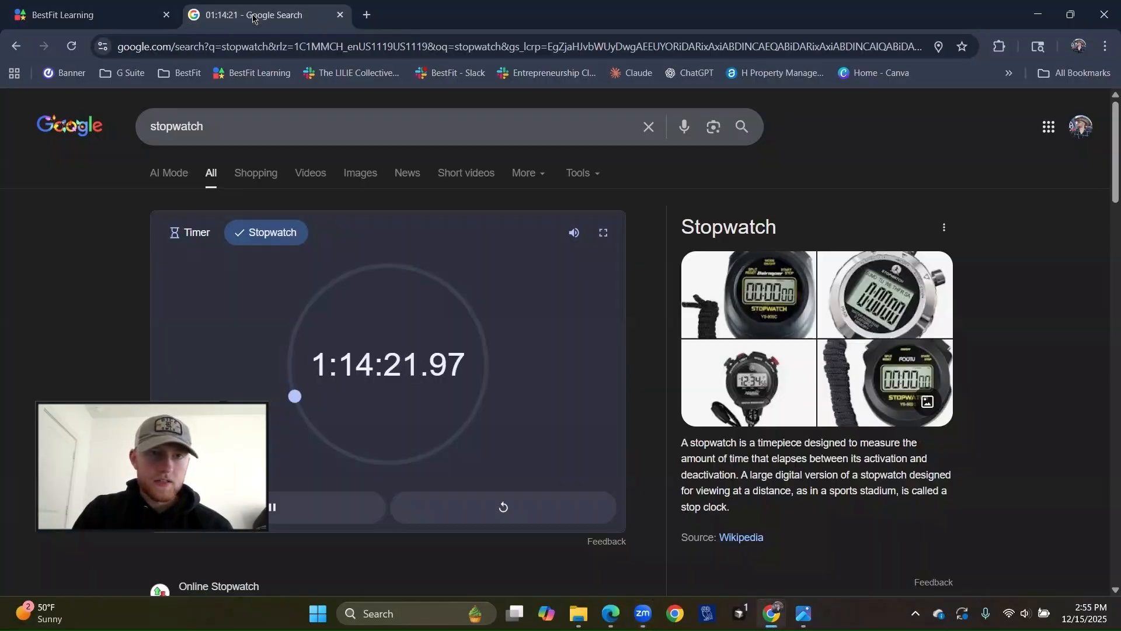
left_click(385, 506)
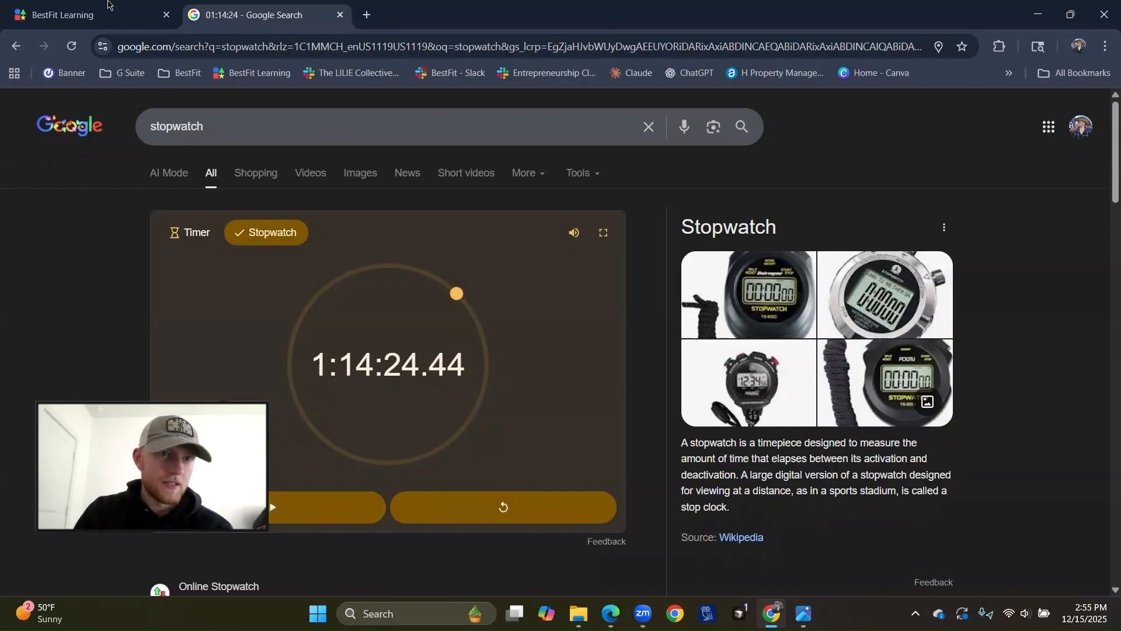
Switch back to BestFit and review every student's lesson plans by subject on the Lesson Planning page.
left_click(110, 11)
scroll(537, 314, "down", 1)
scroll(480, 313, "down", 10)
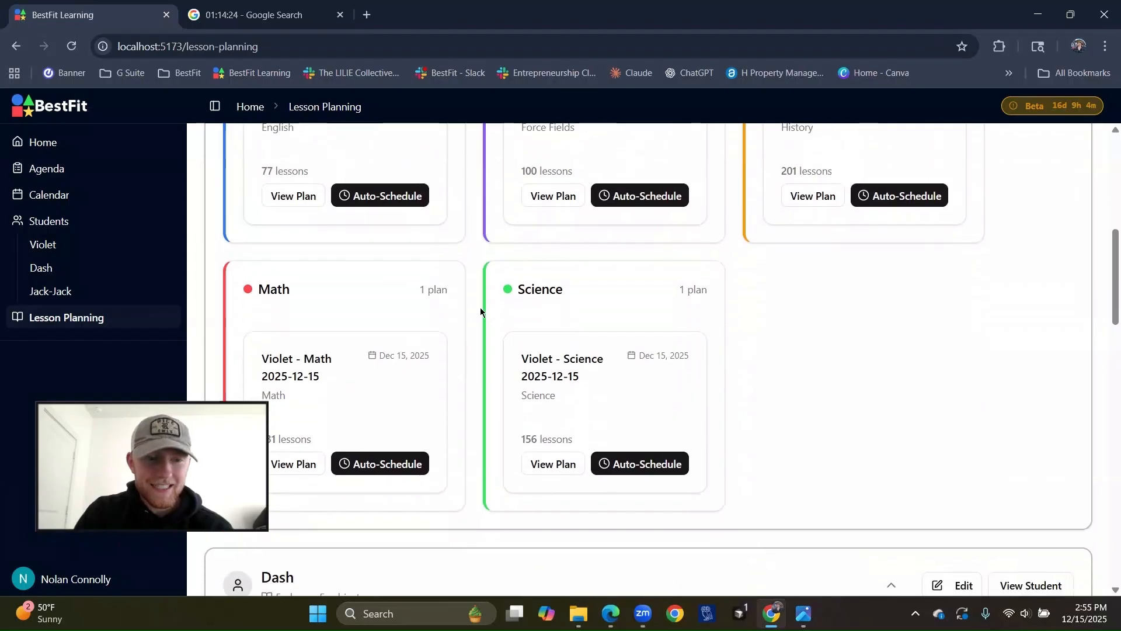
scroll(481, 312, "down", 12)
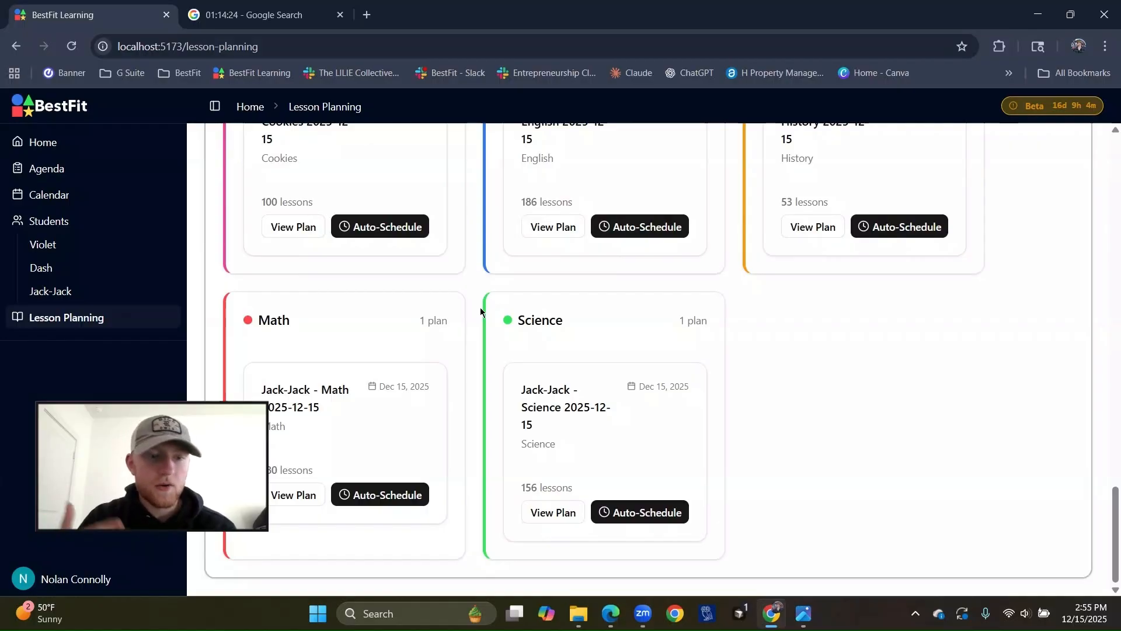
scroll(480, 309, "up", 1)
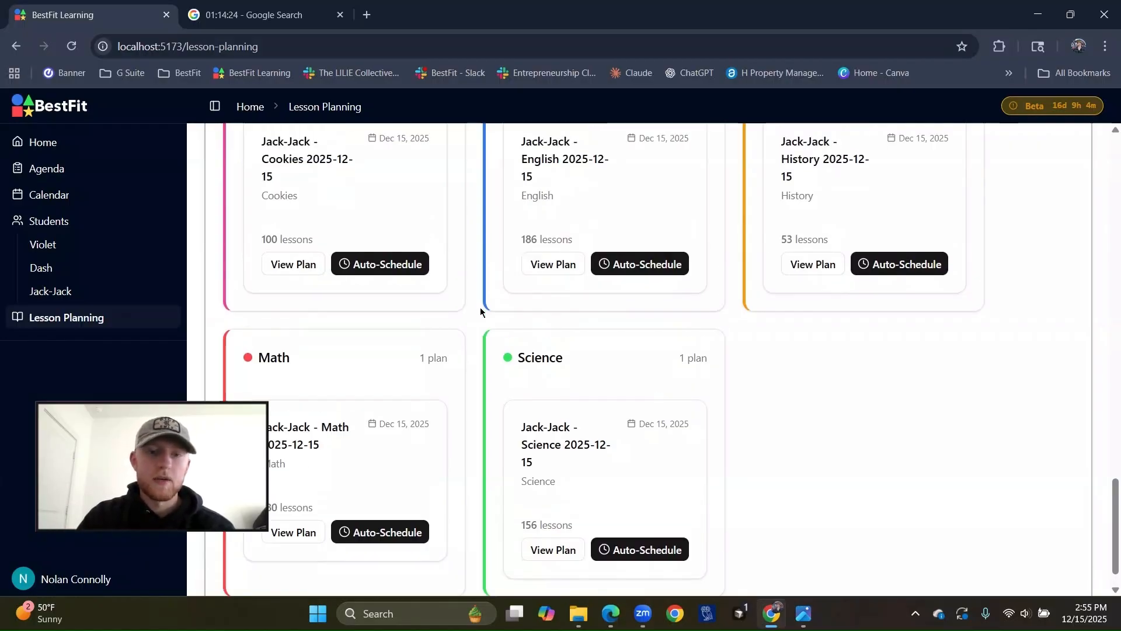
scroll(590, 401, "down", 1)
scroll(483, 334, "up", 2)
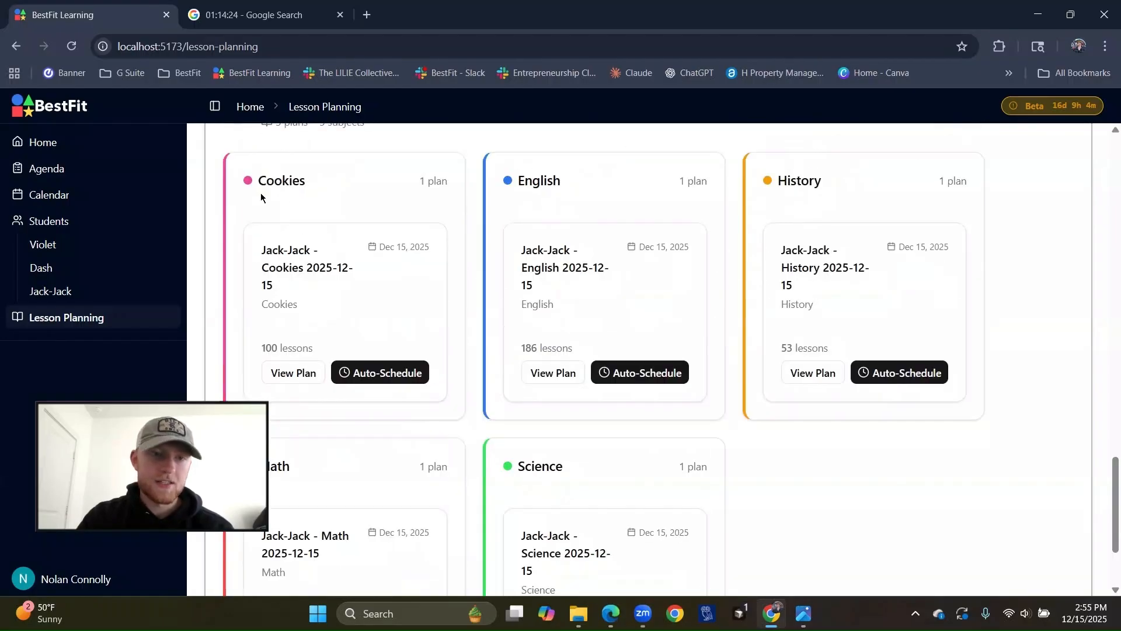
scroll(281, 251, "up", 1)
scroll(354, 320, "up", 8)
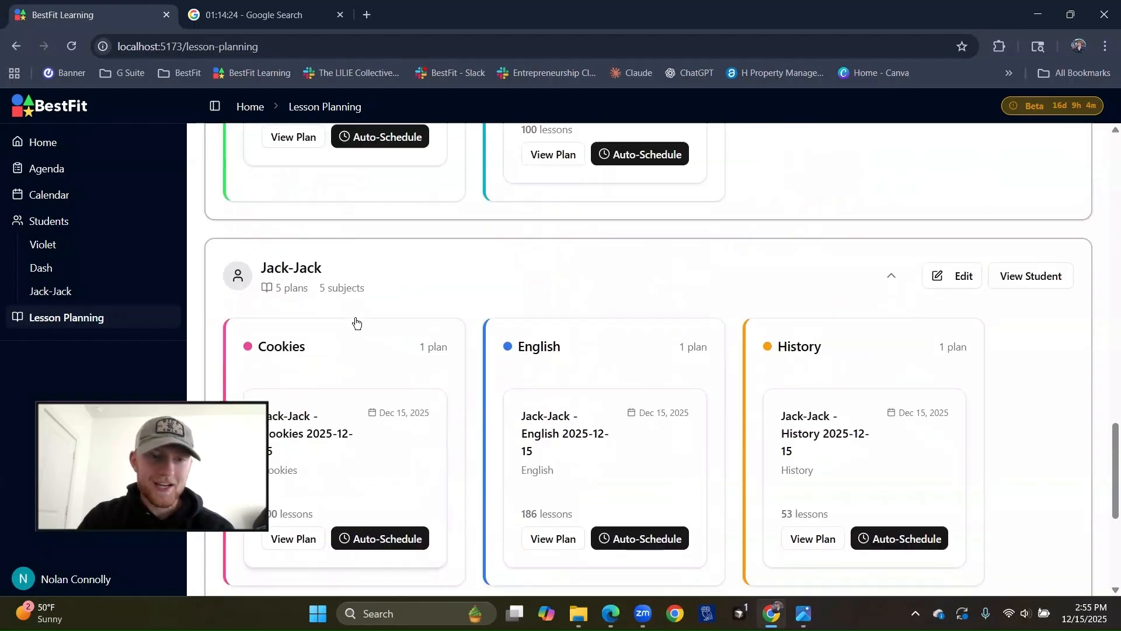
scroll(492, 290, "down", 3)
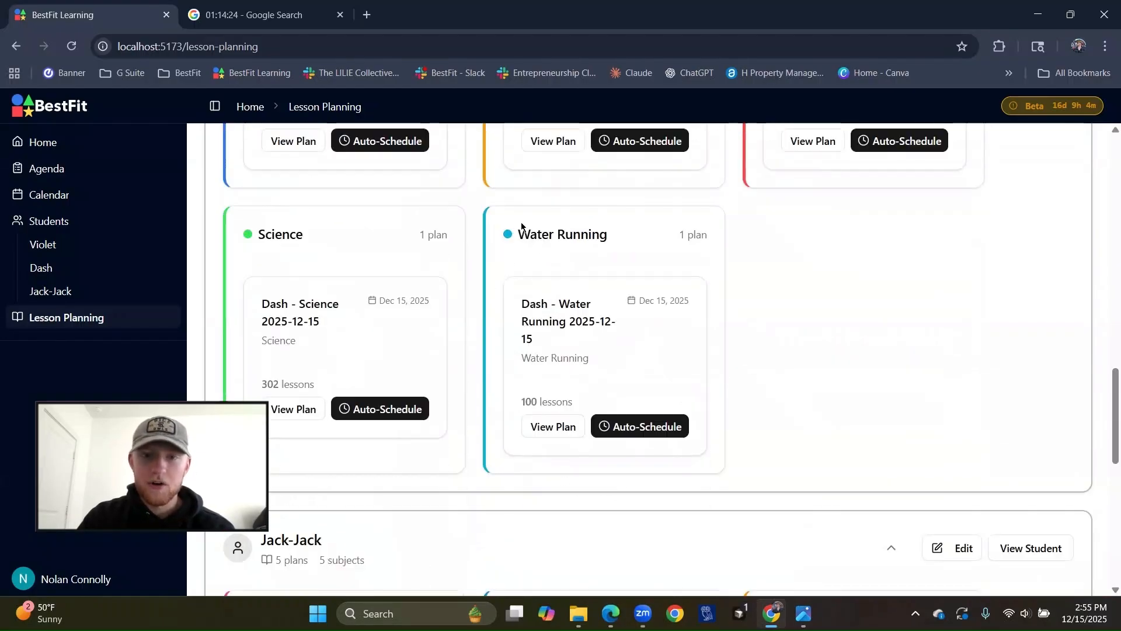
scroll(601, 325, "up", 14)
scroll(565, 323, "down", 1)
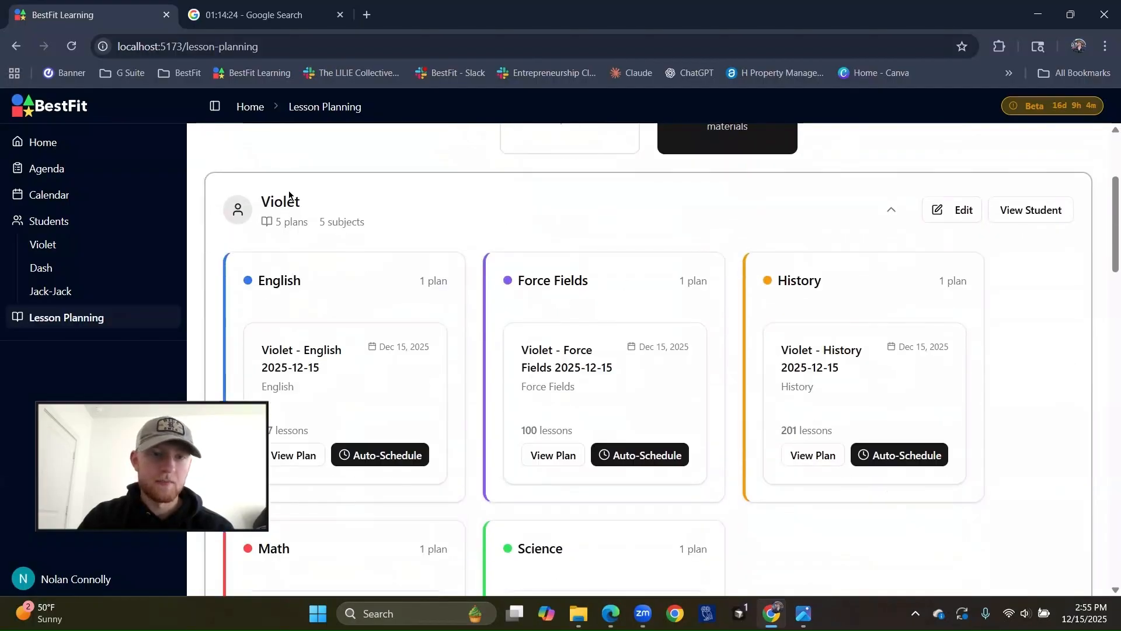
scroll(508, 208, "down", 8)
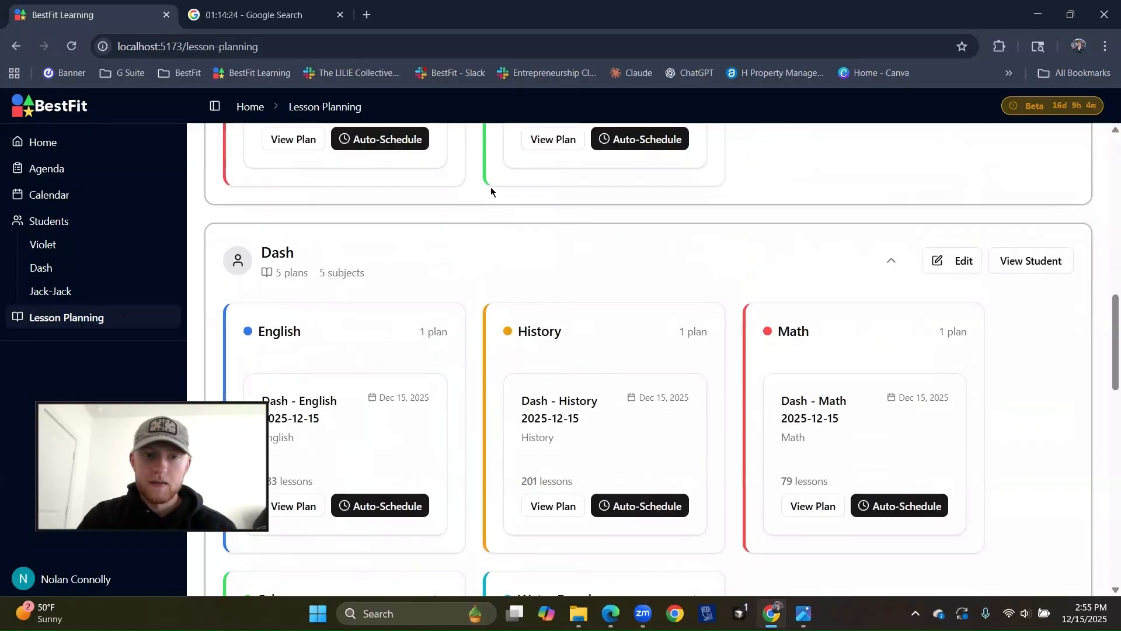
scroll(491, 191, "up", 5)
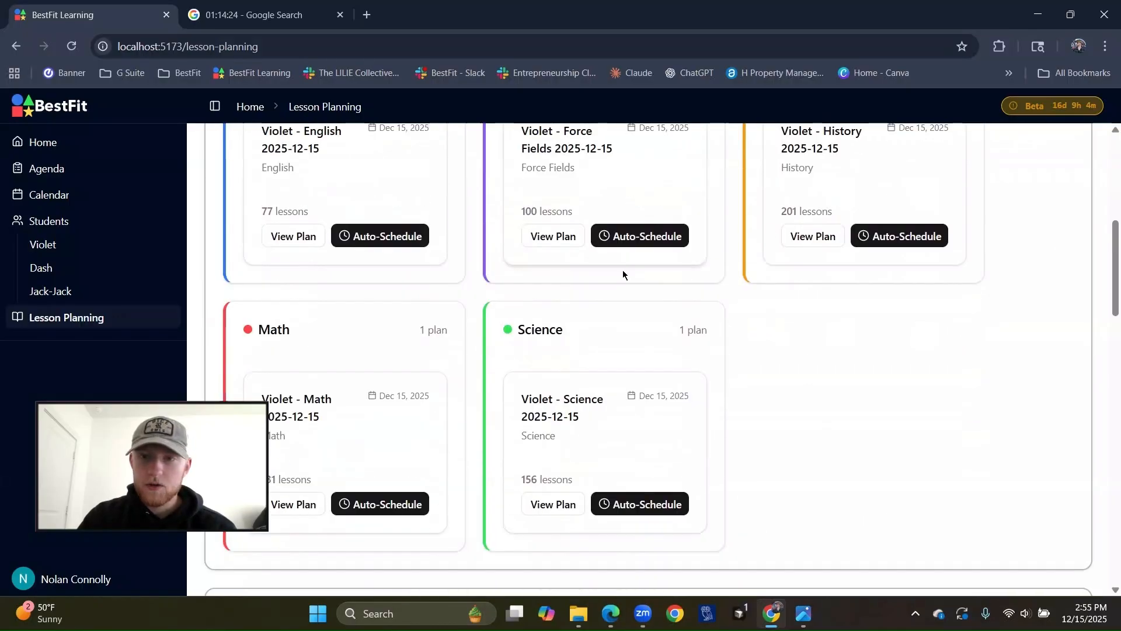
scroll(444, 218, "down", 3)
scroll(506, 293, "up", 3)
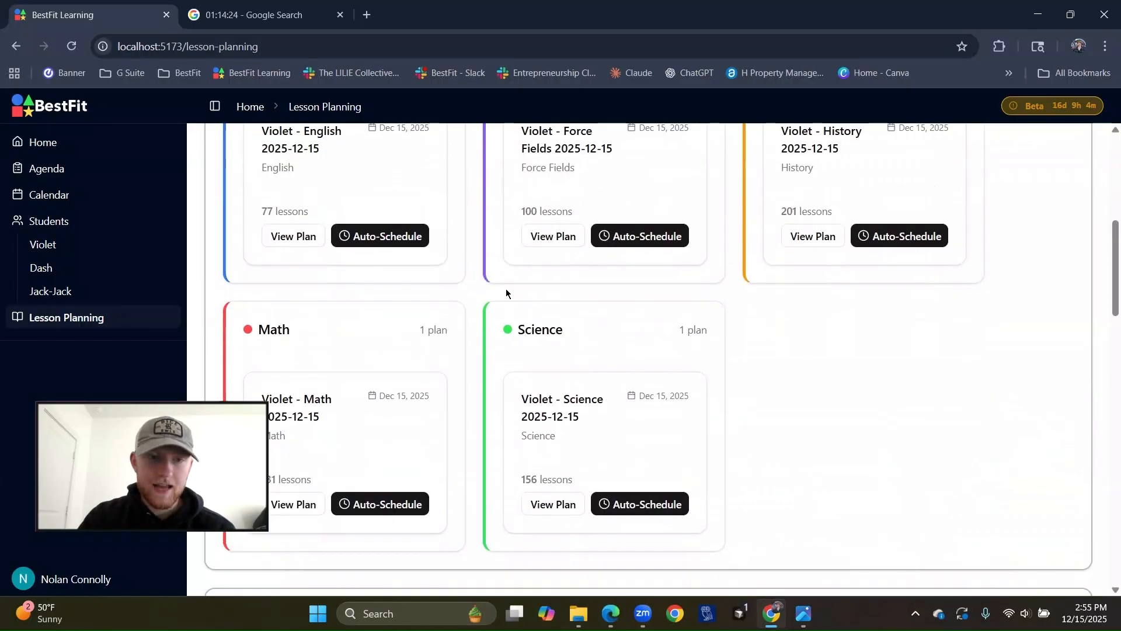
scroll(519, 297, "up", 2)
scroll(543, 263, "down", 2)
scroll(490, 315, "down", 3)
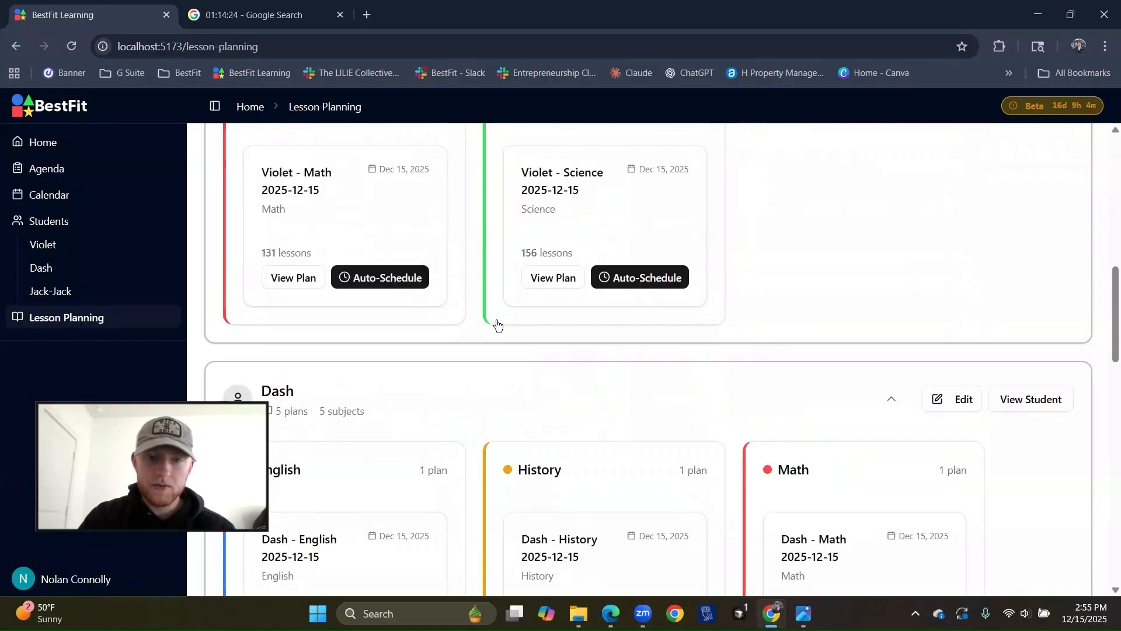
scroll(497, 325, "up", 3)
scroll(491, 280, "down", 7)
scroll(524, 327, "up", 8)
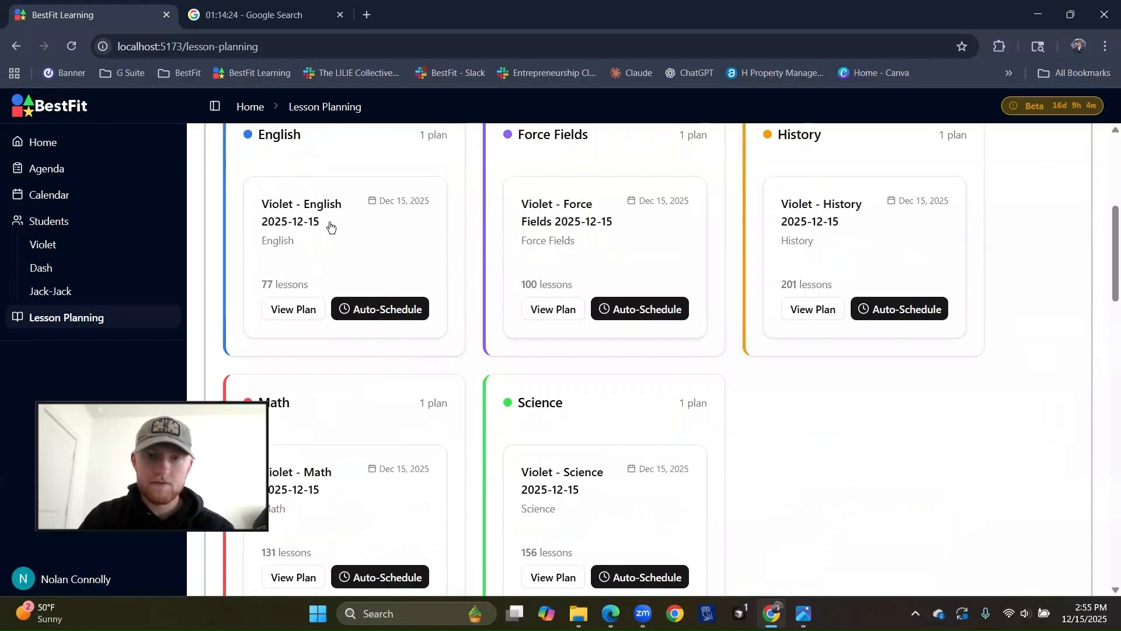
scroll(525, 298, "down", 15)
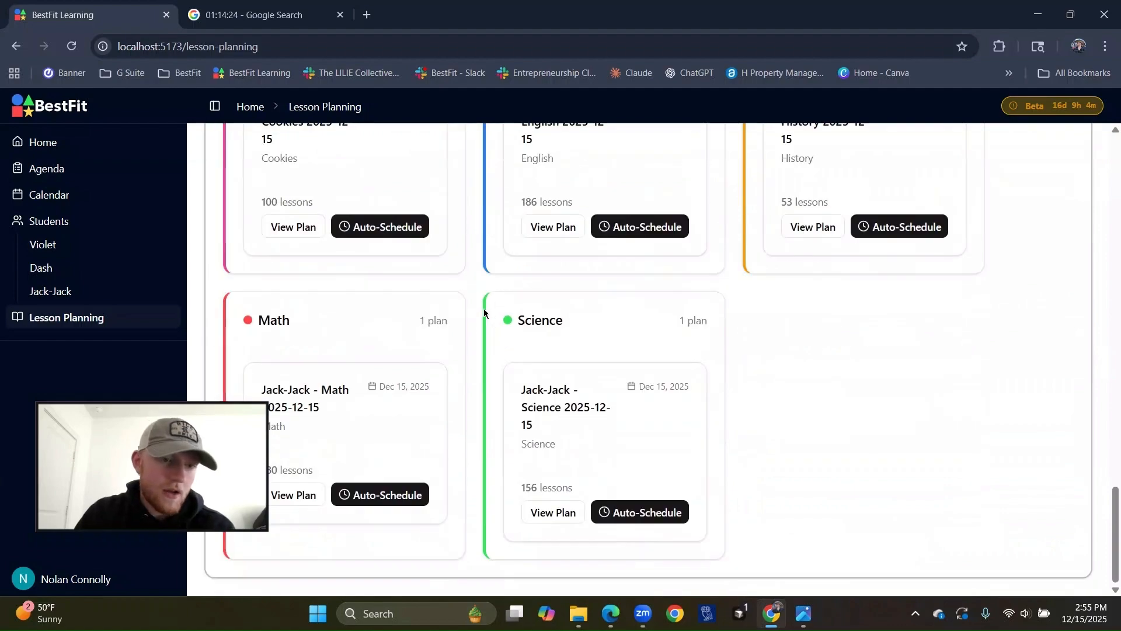
scroll(483, 313, "up", 10)
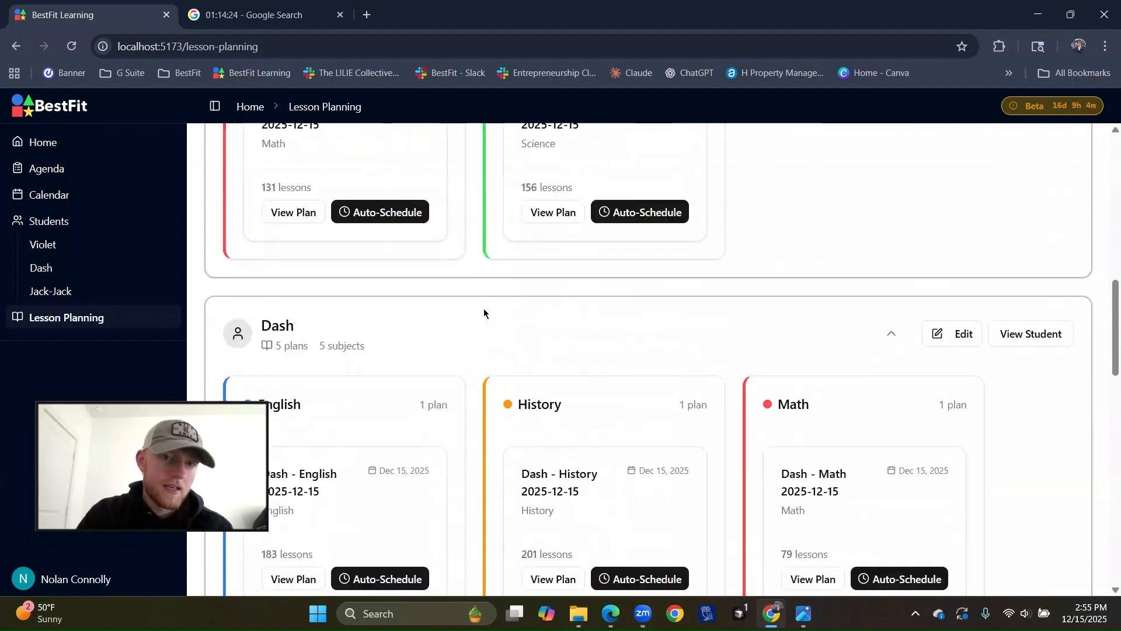
scroll(484, 312, "up", 10)
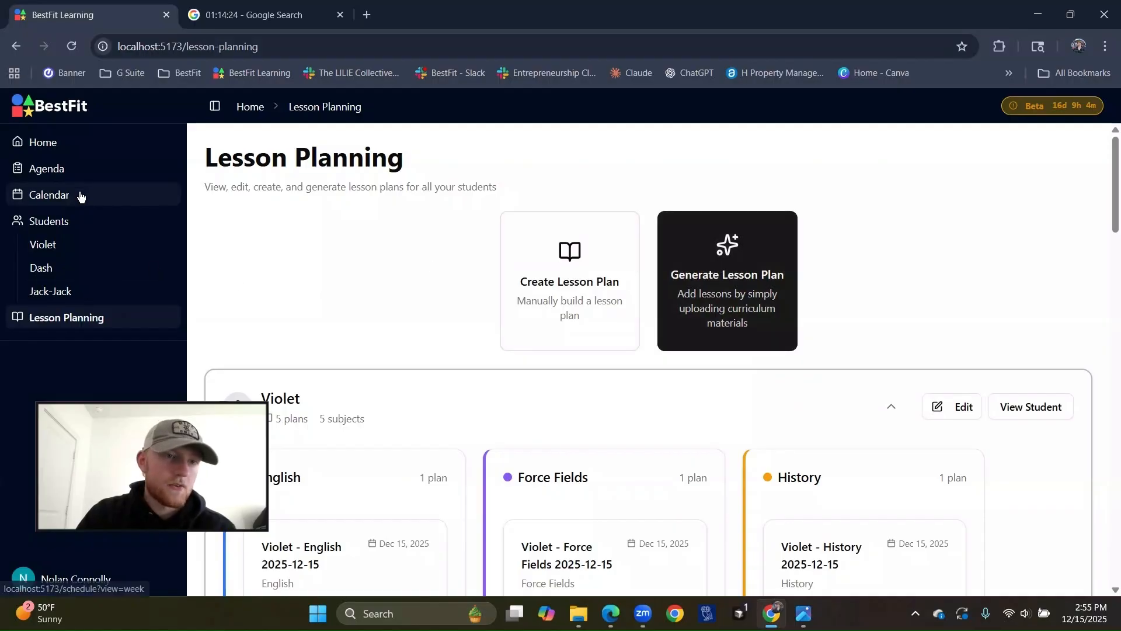
Auto-schedule all students' lesson plans from December 15, Monday to Friday, 1 hour each, skipping no-school days, starting with English at 9:00am and Force Fields at 10:00am.
left_click(81, 196)
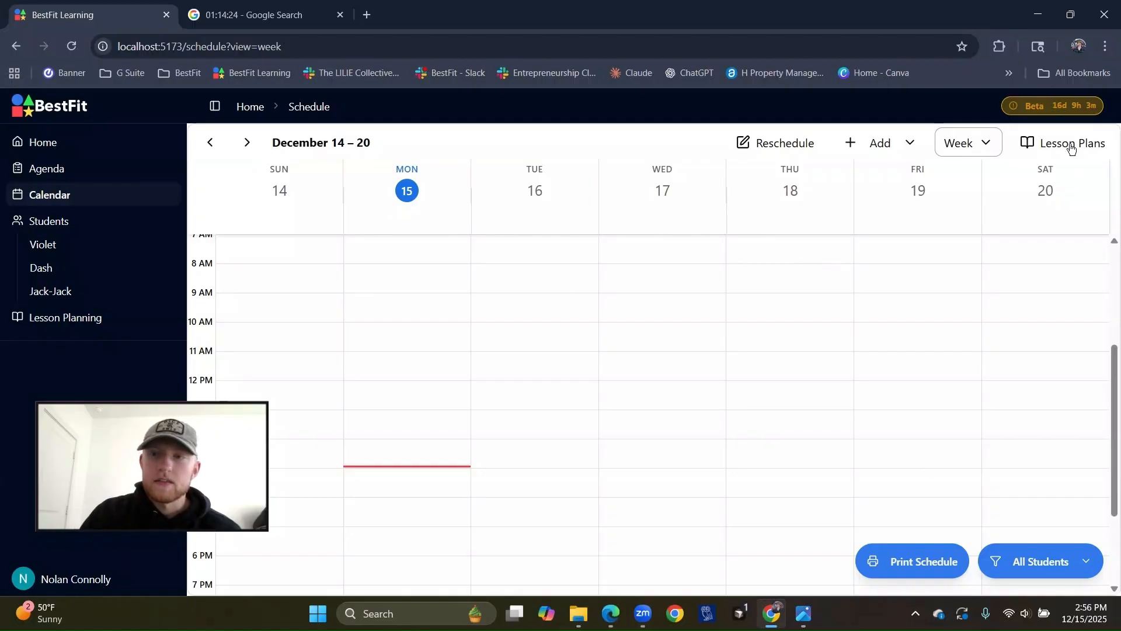
left_click(1072, 144)
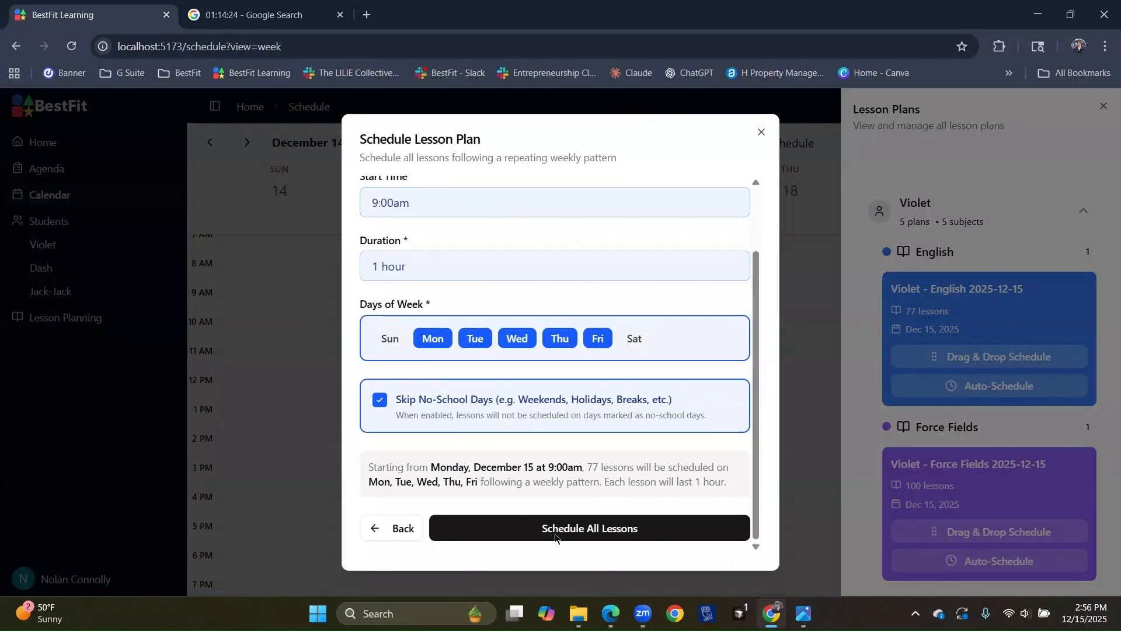
left_click(590, 529)
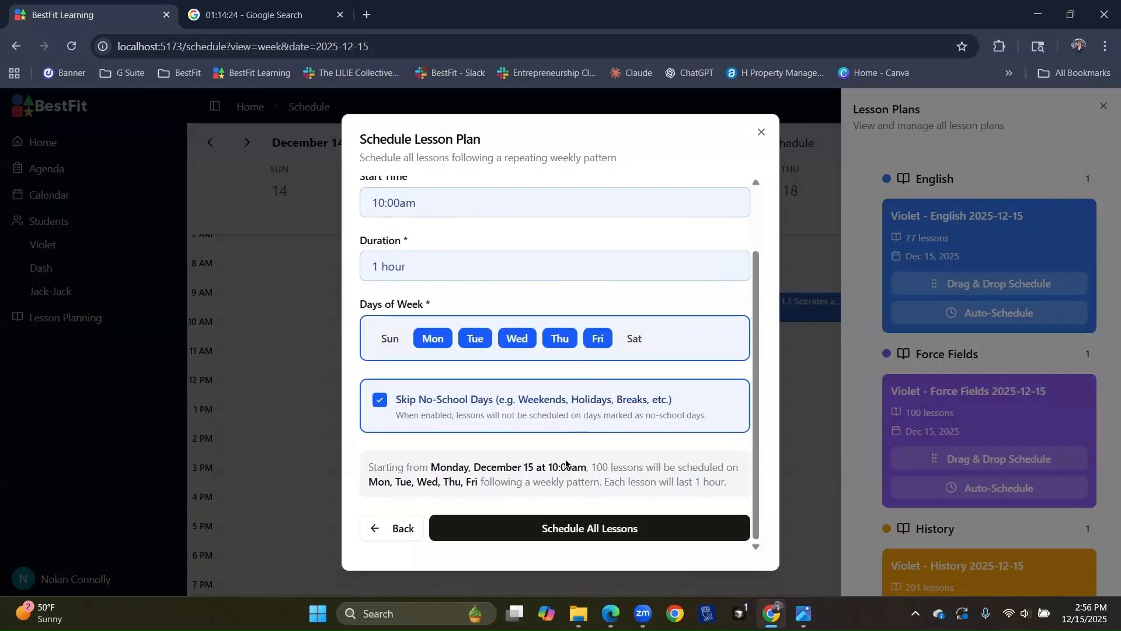
left_click(589, 529)
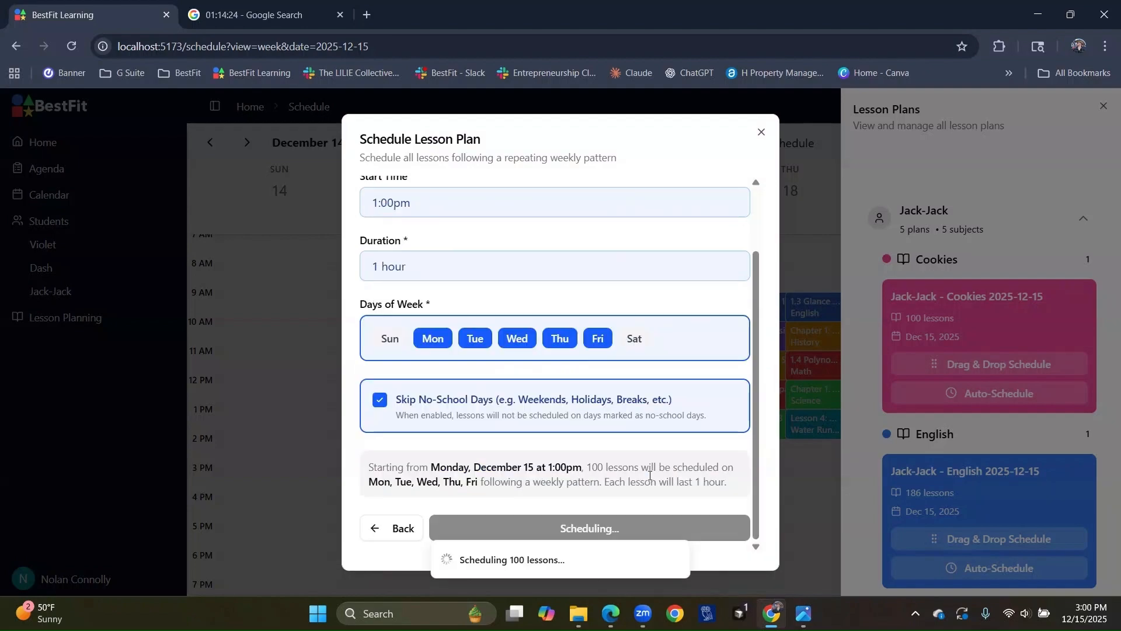
left_click(408, 432)
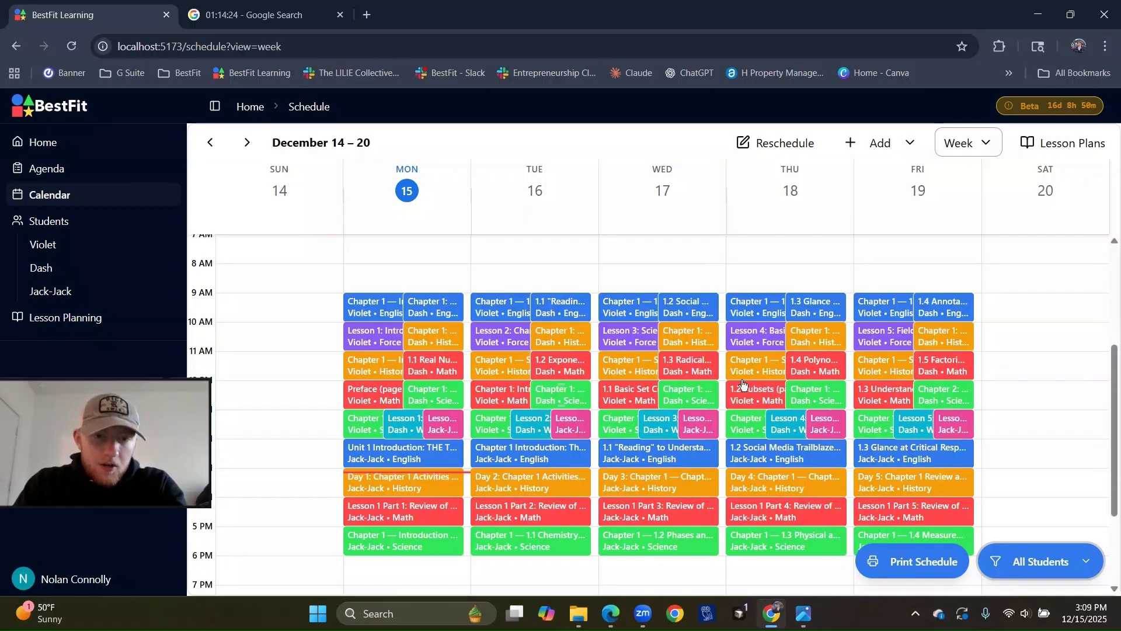
Review the scheduled lessons week by week through January 11–17 and return to the December 14–20 week.
left_click(246, 142)
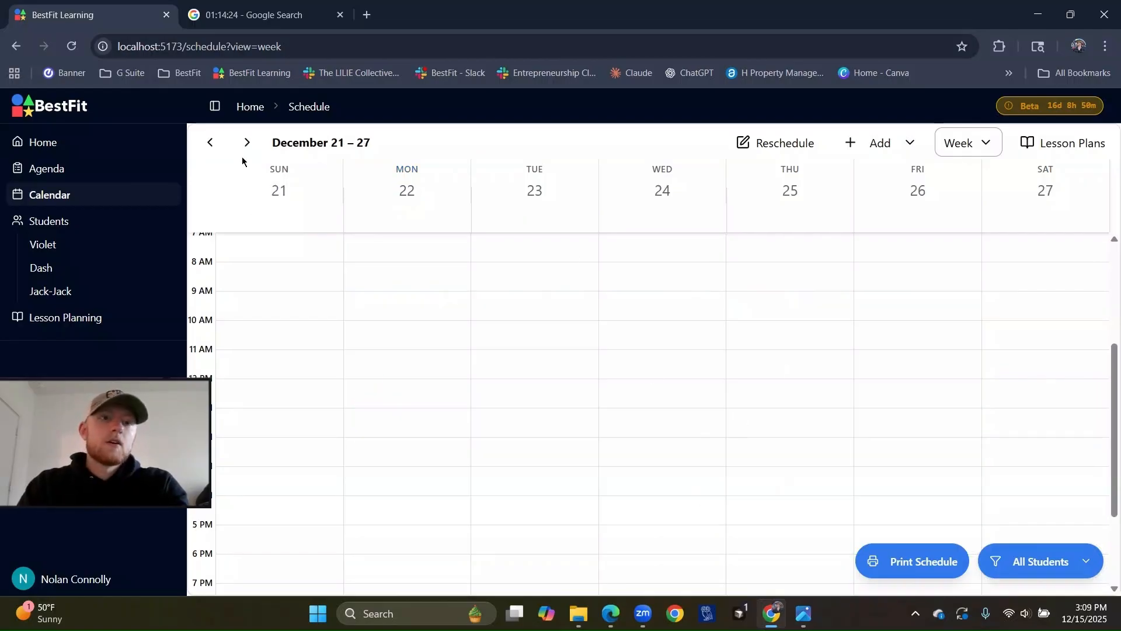
left_click(247, 144)
left_click(247, 143)
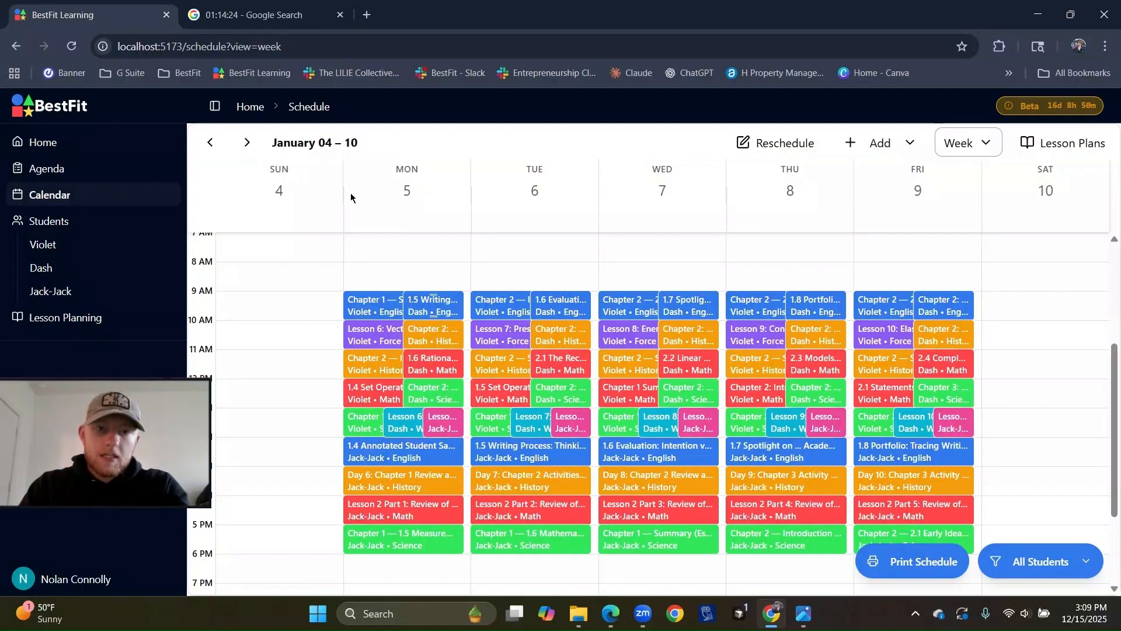
left_click(248, 143)
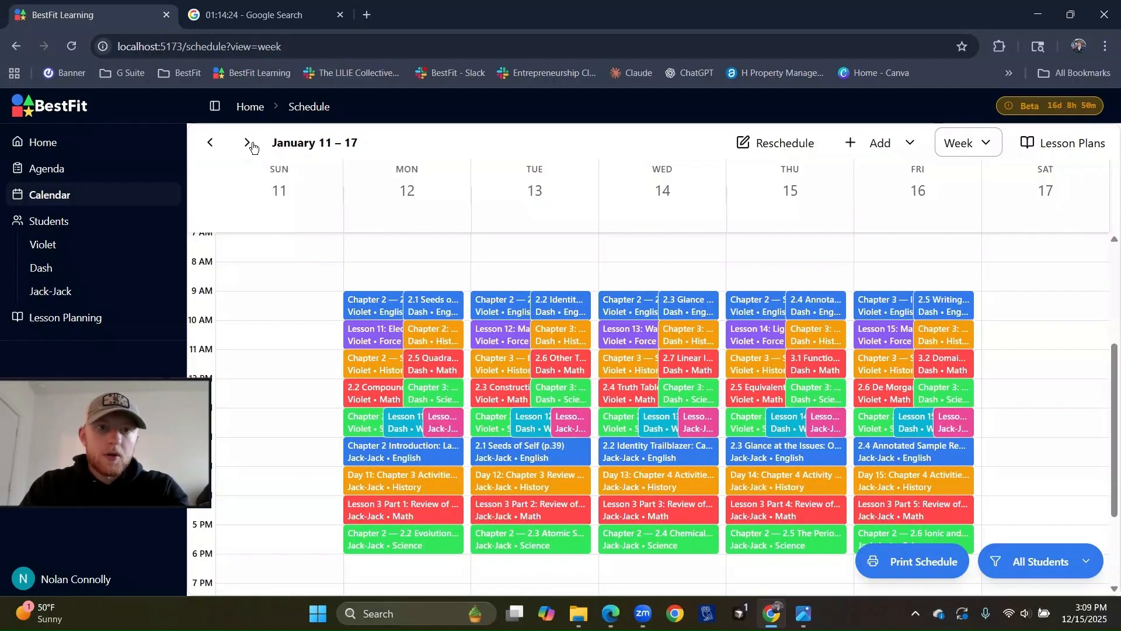
left_click(211, 143)
left_click(212, 144)
left_click(212, 144)
left_click(212, 143)
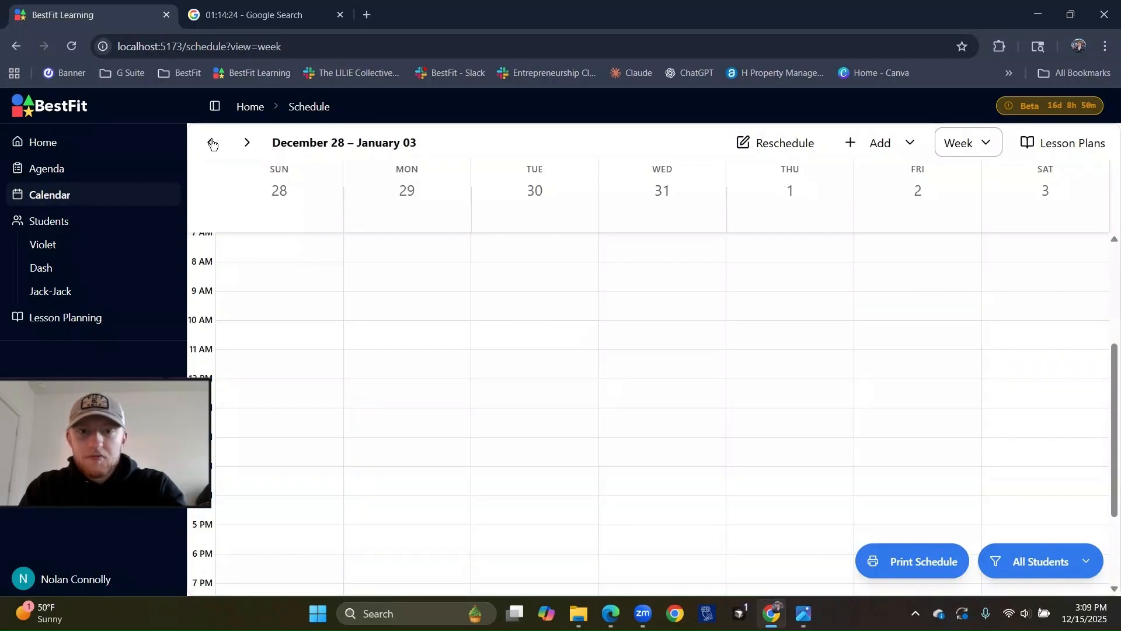
left_click(212, 143)
left_click(212, 143)
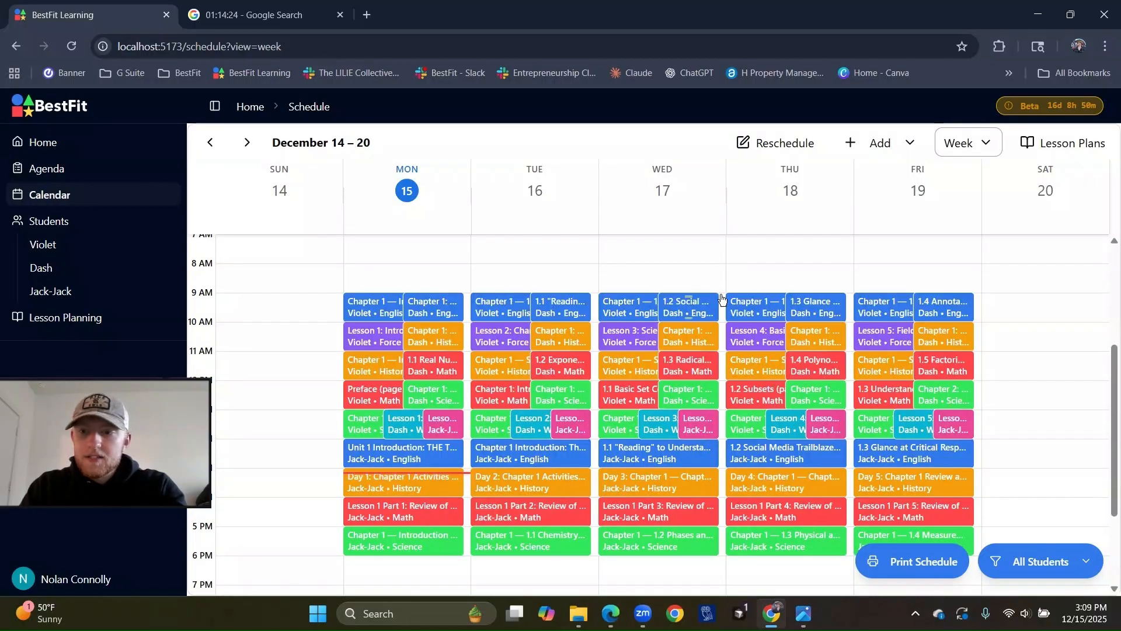
Filter the weekly calendar by each of the three students in turn and reset the filter to All Students.
left_click(1037, 560)
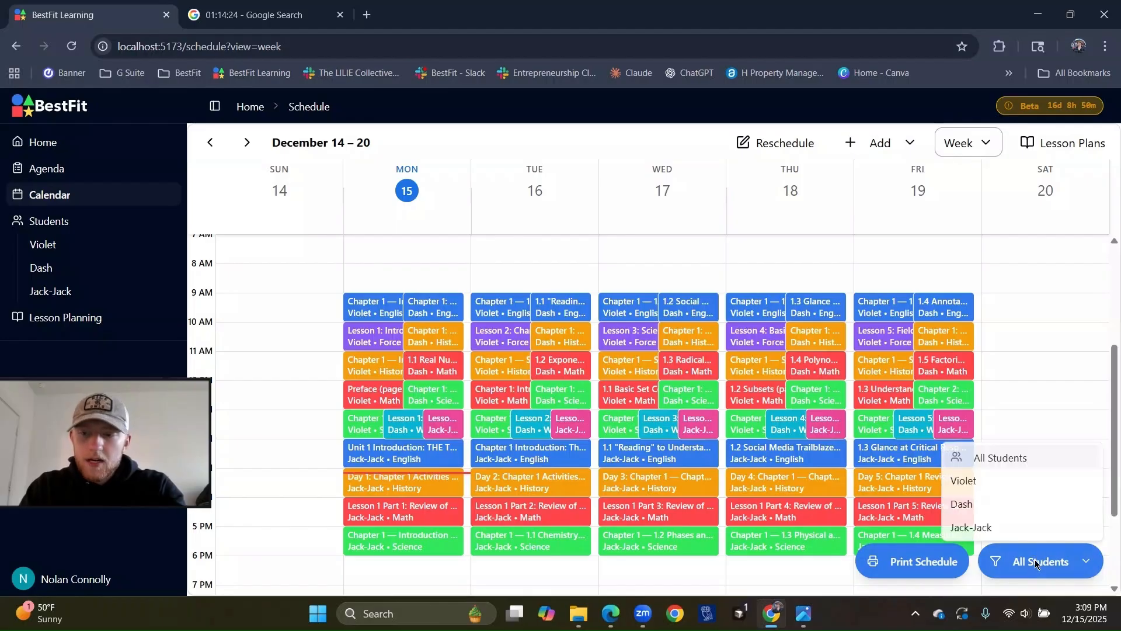
left_click(996, 481)
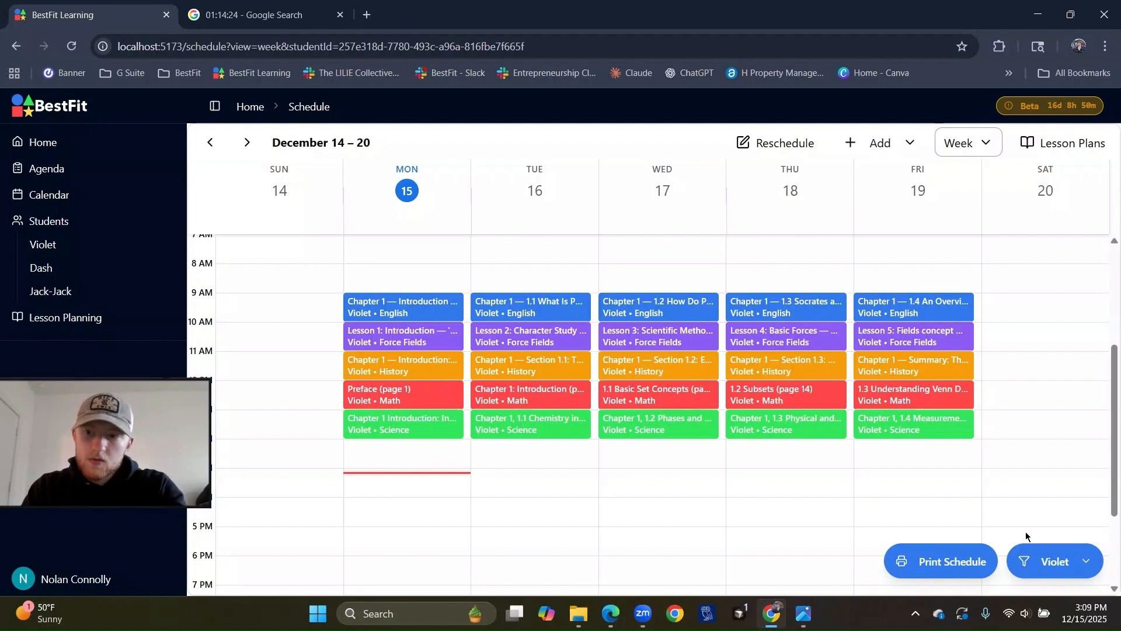
left_click(1042, 560)
left_click(994, 502)
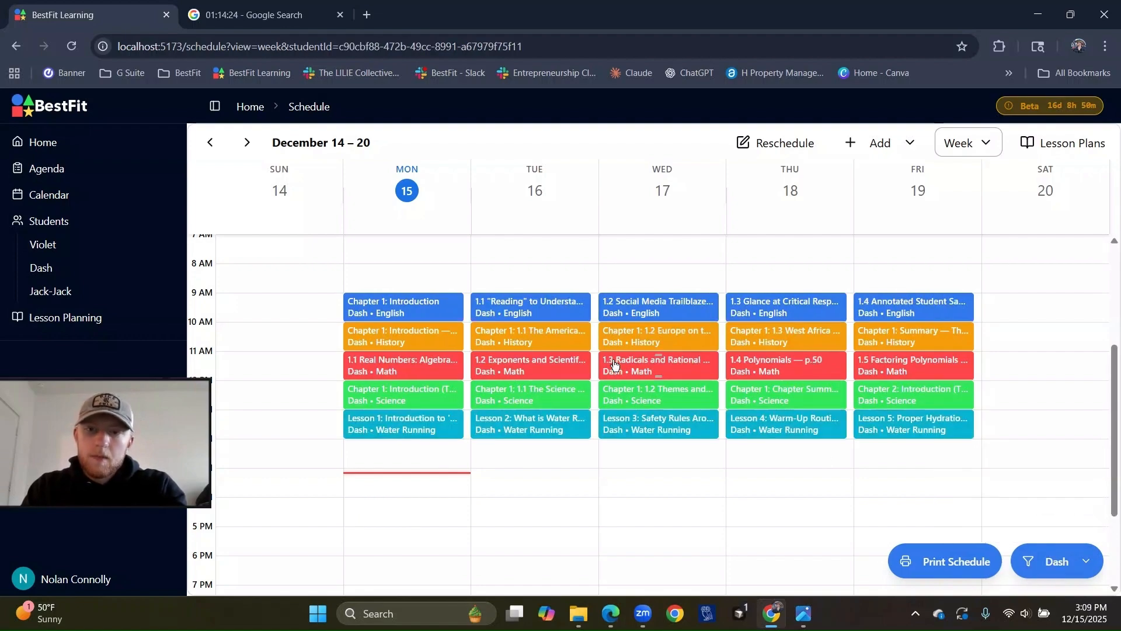
left_click(1051, 561)
left_click(978, 524)
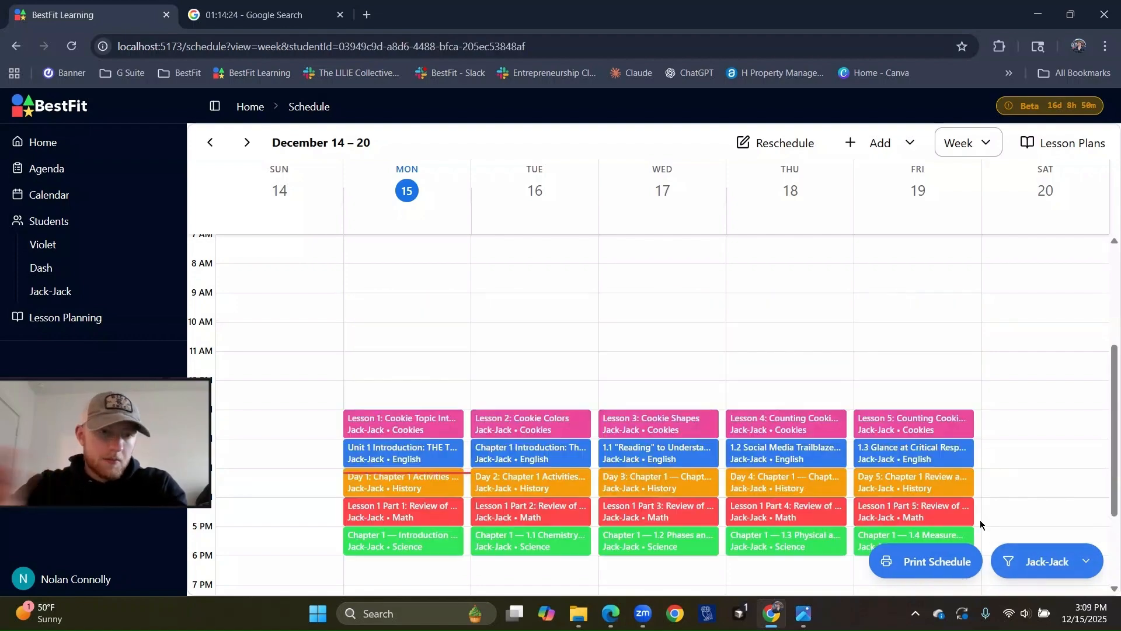
scroll(507, 358, "down", 2)
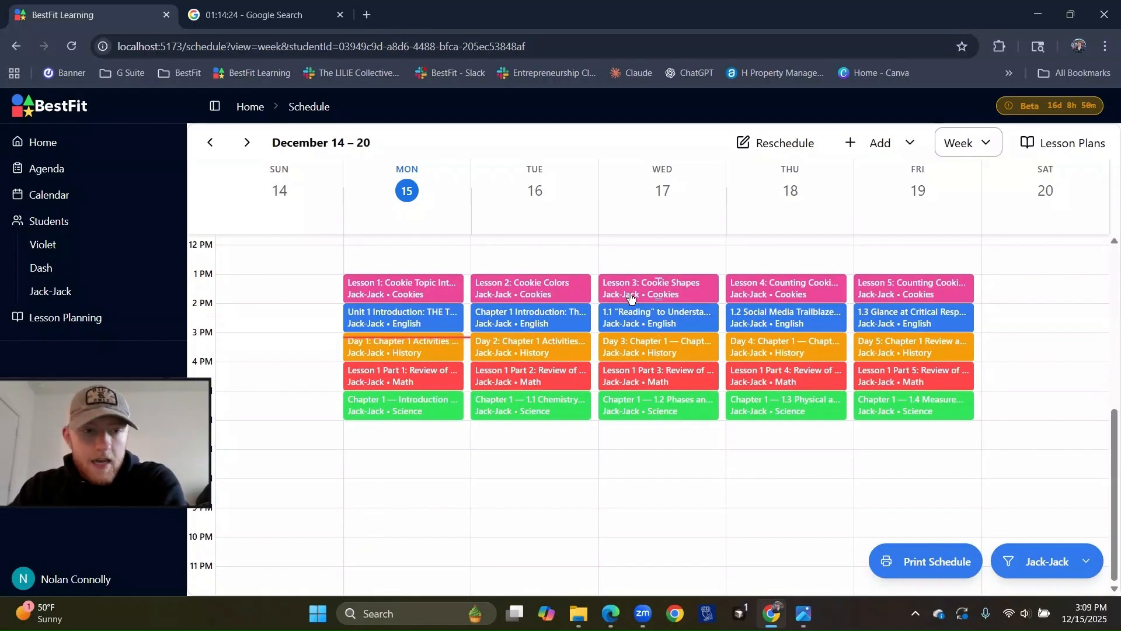
left_click(1039, 561)
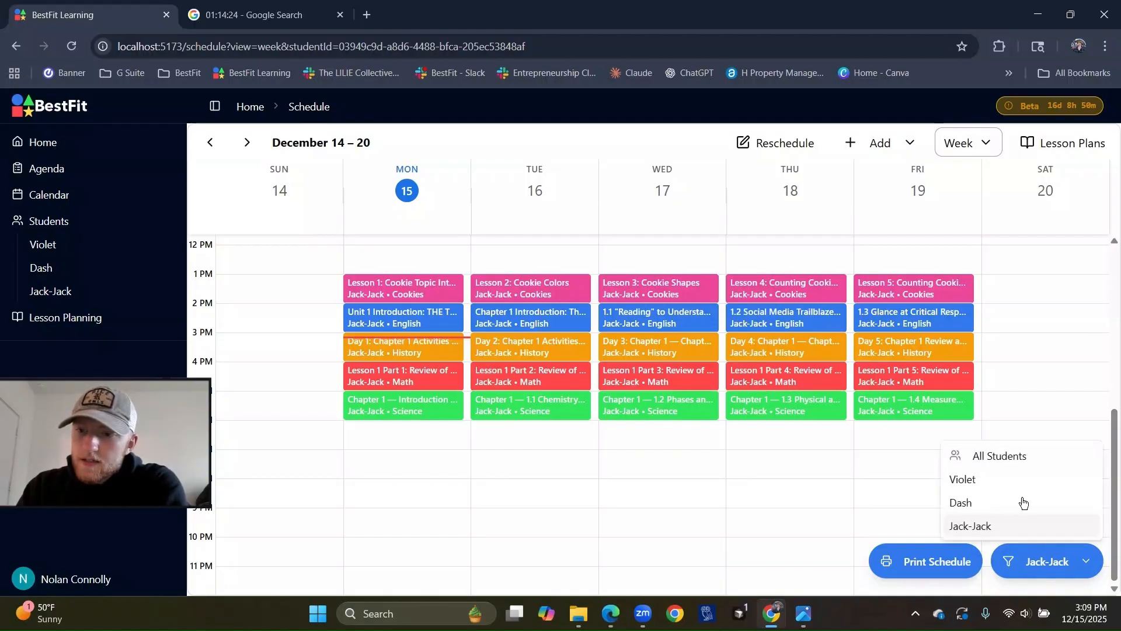
left_click(1004, 456)
Print the all-students week schedule to a PDF and open the downloaded calendar file.
scroll(803, 451, "up", 1)
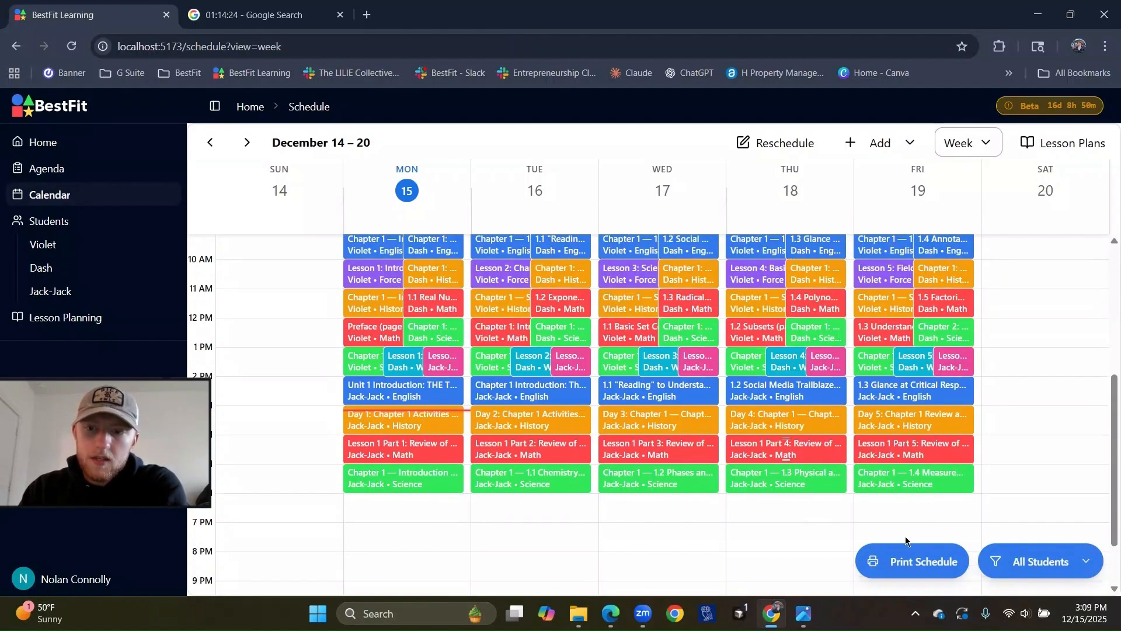
scroll(708, 429, "up", 1)
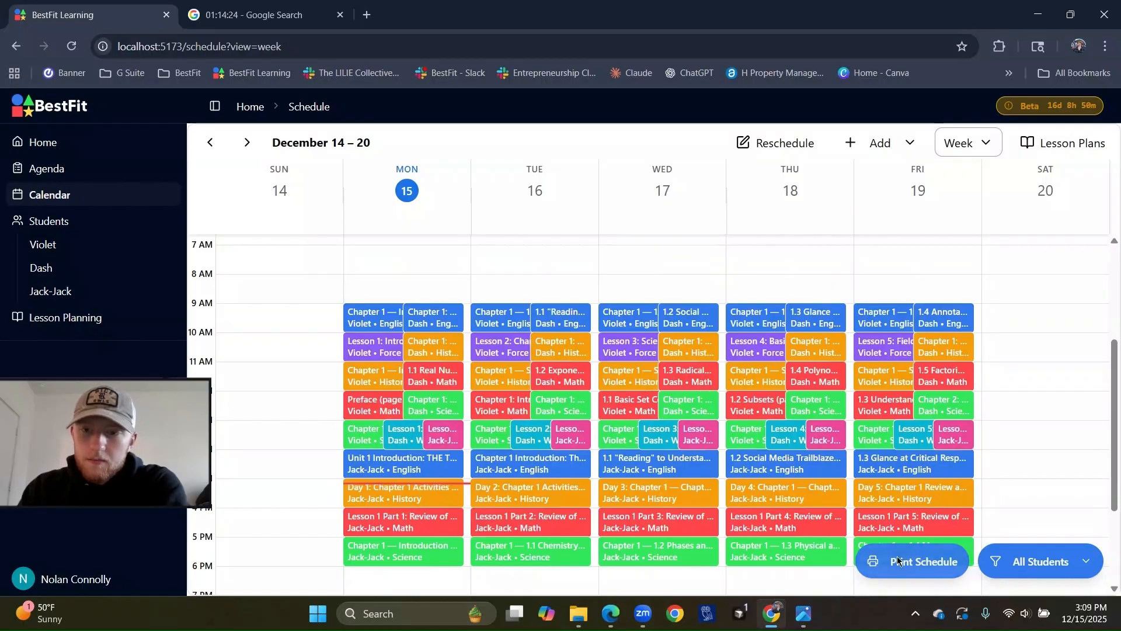
left_click(899, 561)
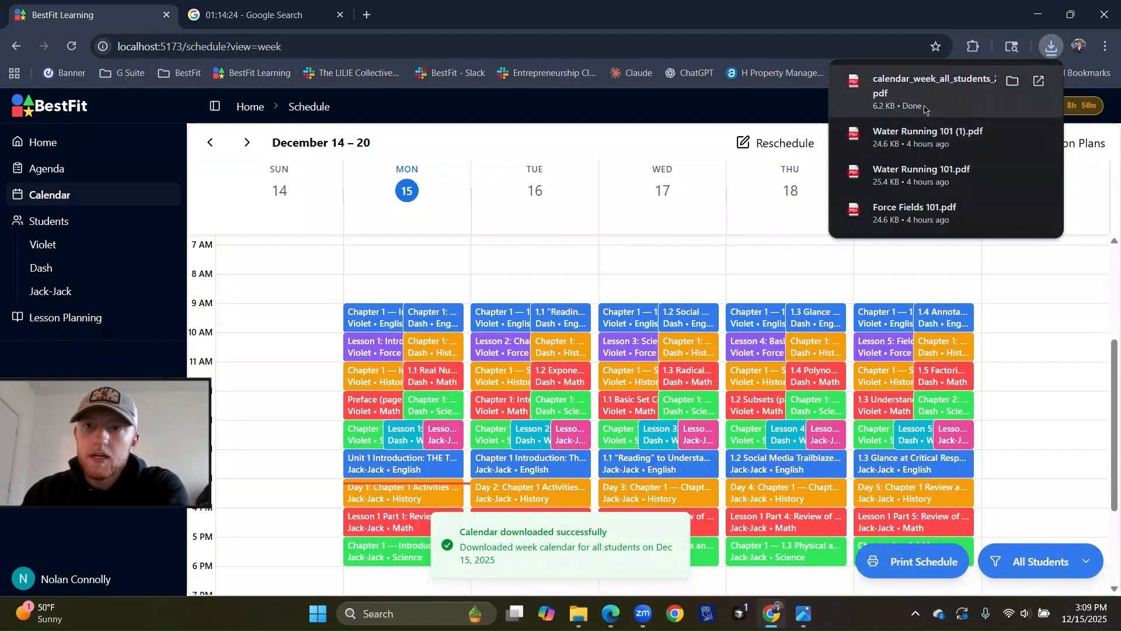
left_click(925, 109)
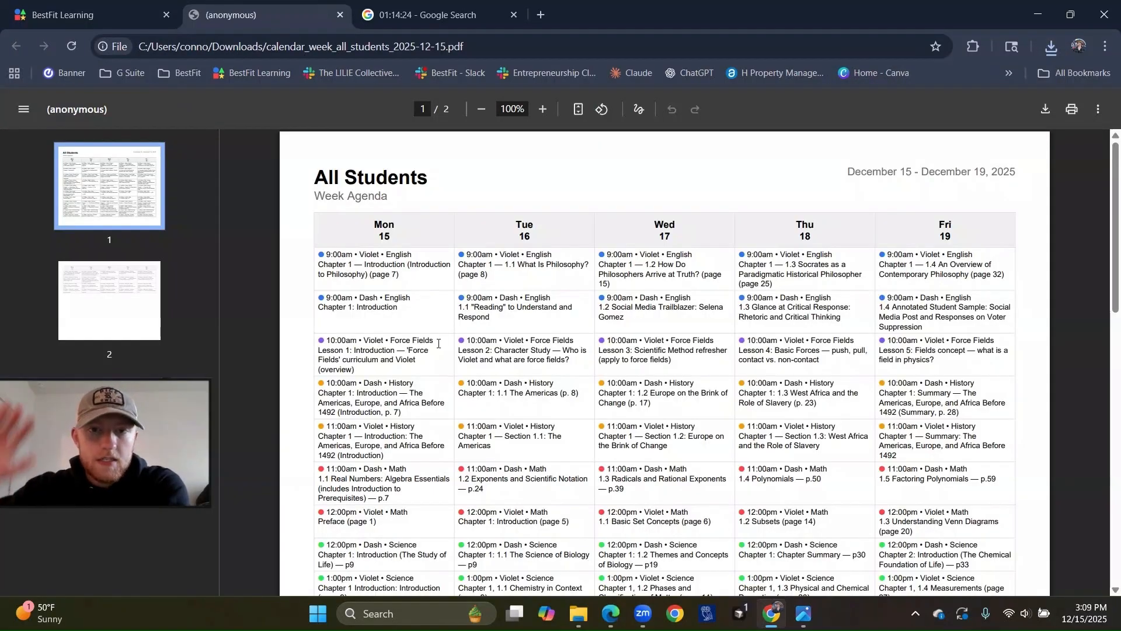
Look through both pages of the all-students week agenda PDF and return to the week calendar.
scroll(439, 342, "down", 10)
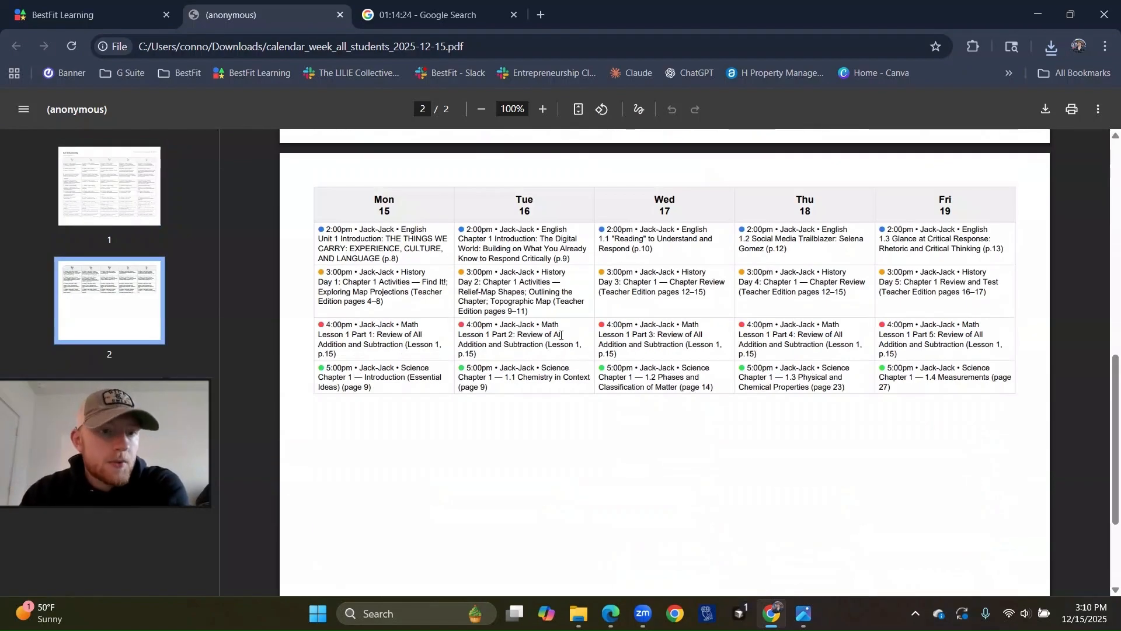
scroll(561, 335, "up", 10)
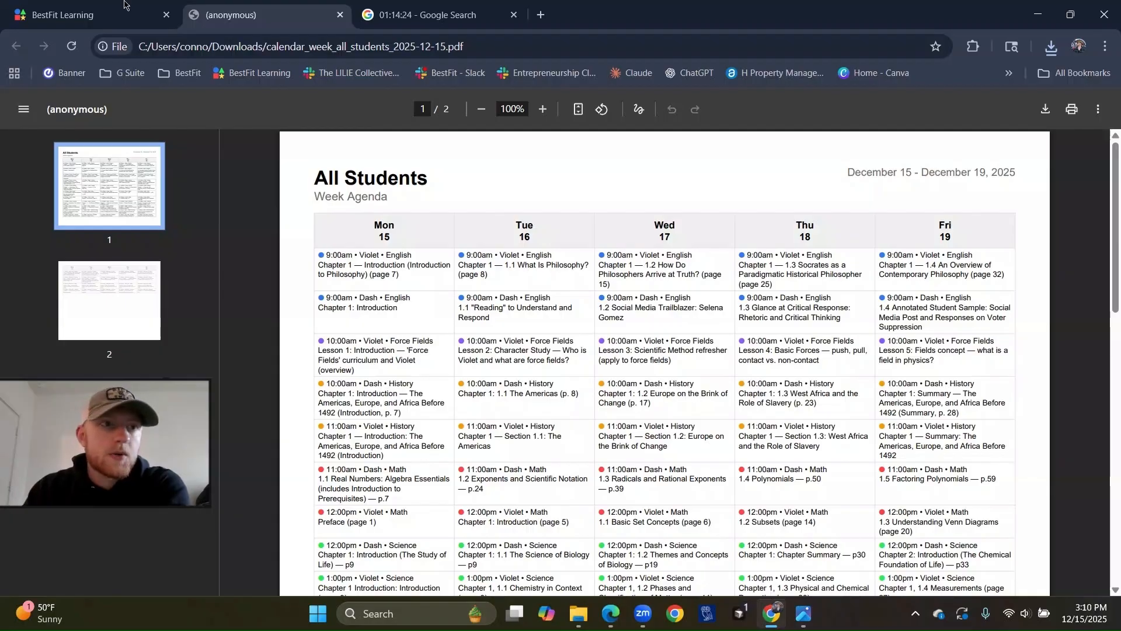
left_click(63, 6)
Filter the week calendar to the first listed student and print that week's schedule to a PDF, viewing the downloaded file.
left_click(1034, 562)
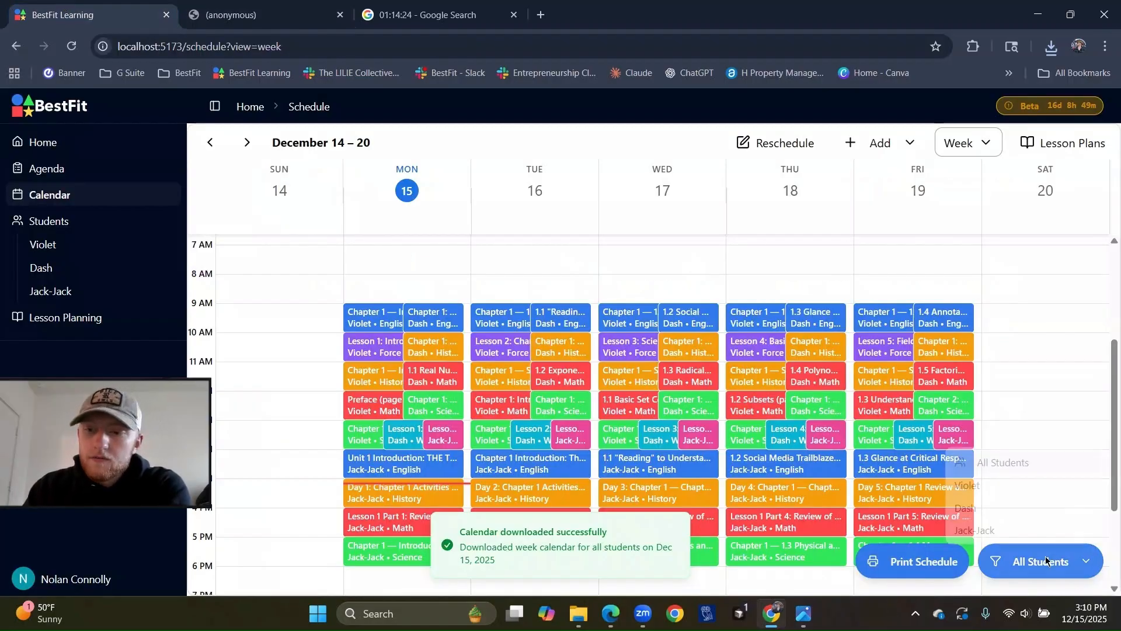
left_click(1011, 480)
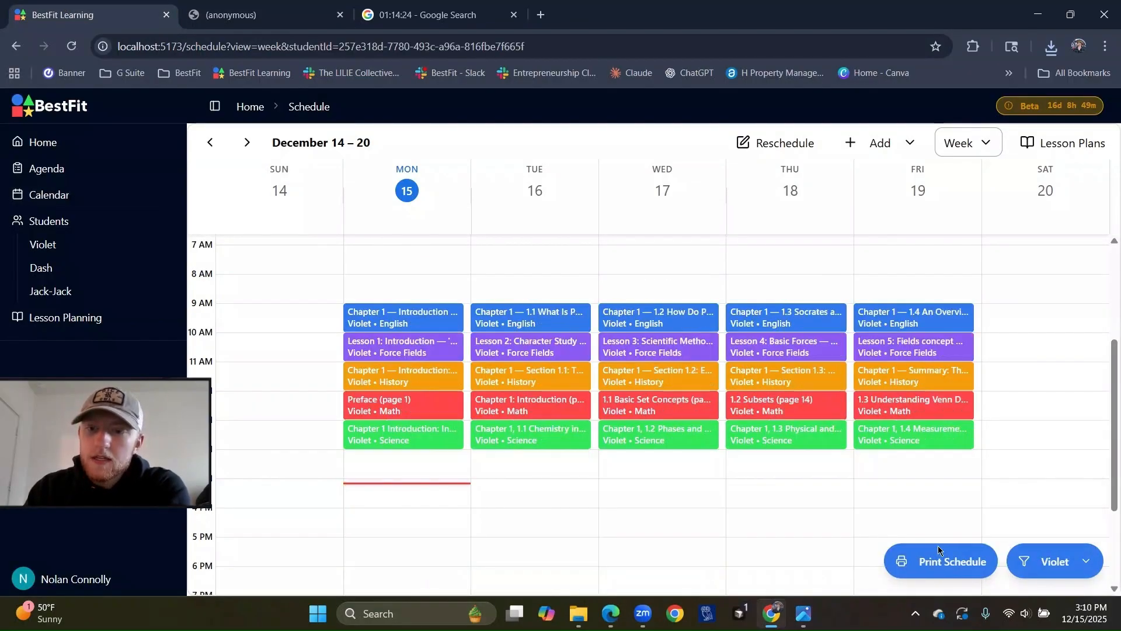
left_click(939, 561)
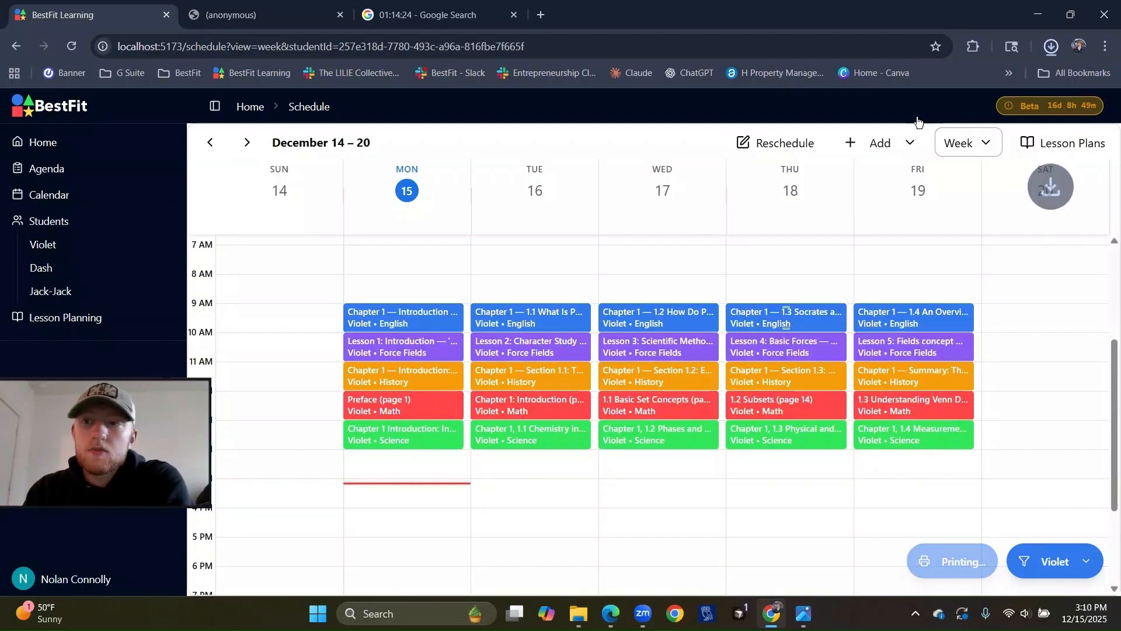
left_click(922, 80)
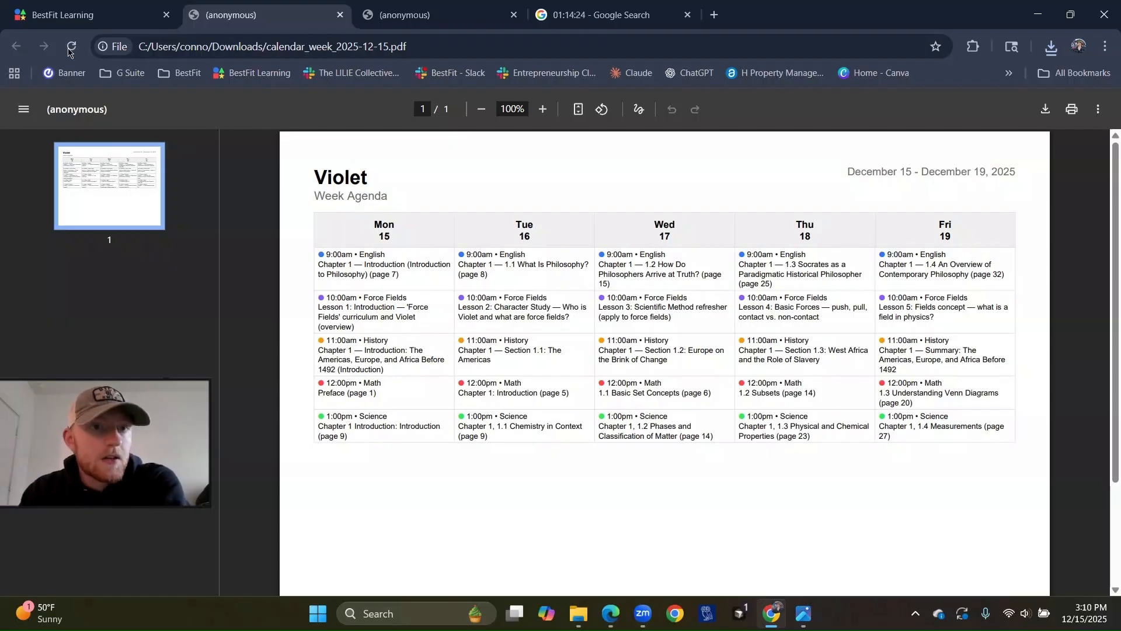
left_click(88, 15)
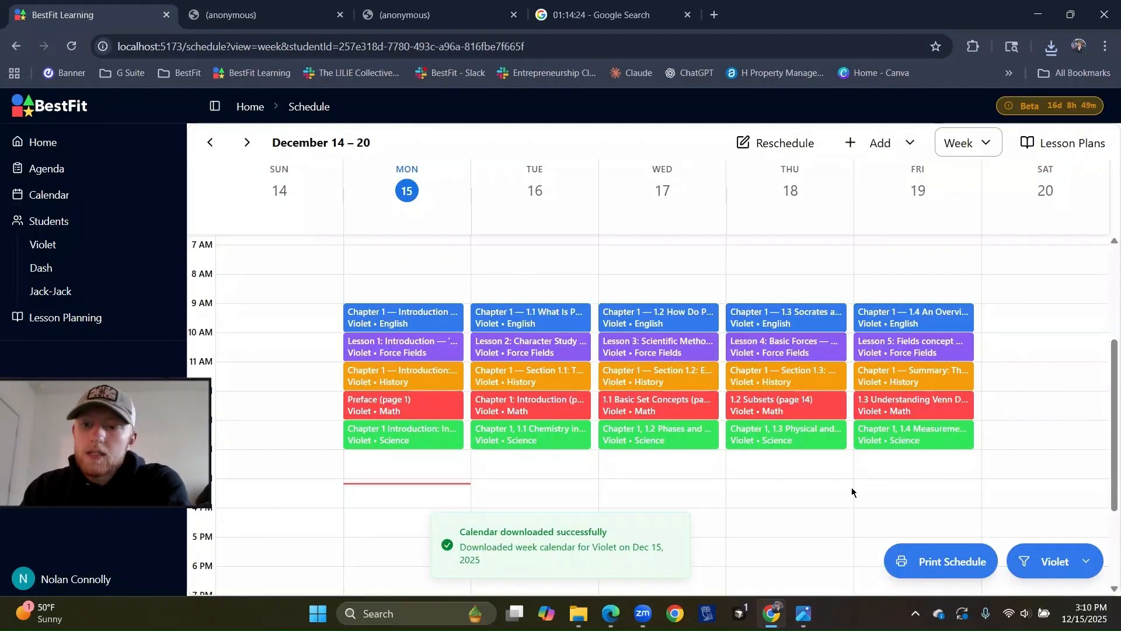
In the December 15 agenda, mark the first History lesson needing attention as complete and check the completed lessons.
left_click(64, 169)
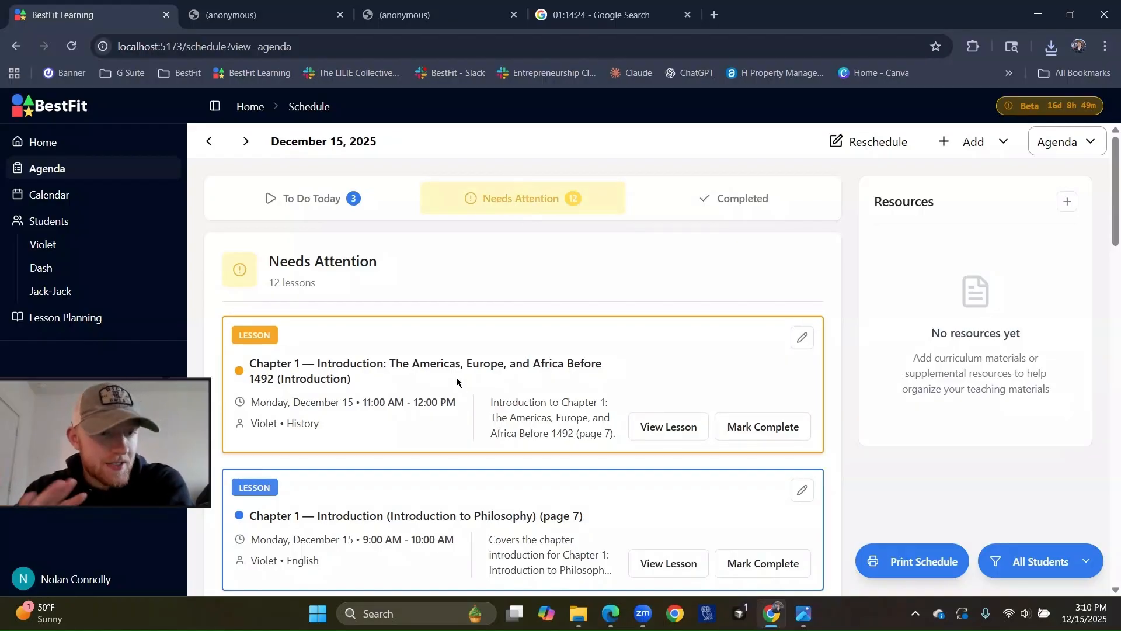
left_click(761, 431)
left_click(734, 200)
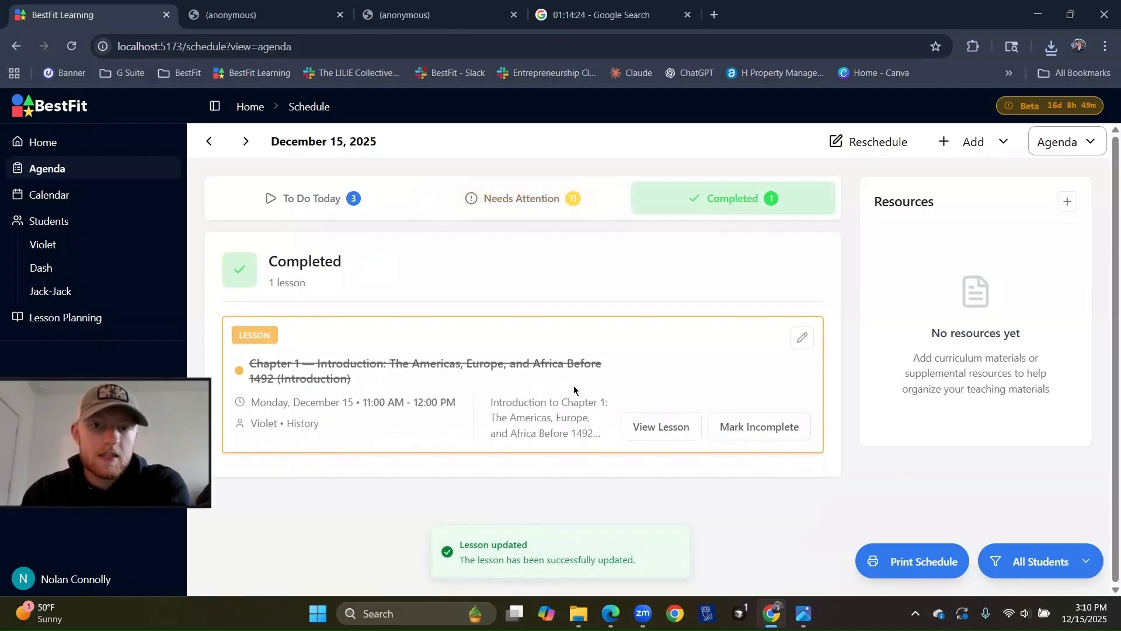
Mark the next nine lessons needing attention on December 15 as complete and check the completed lessons again.
left_click(547, 195)
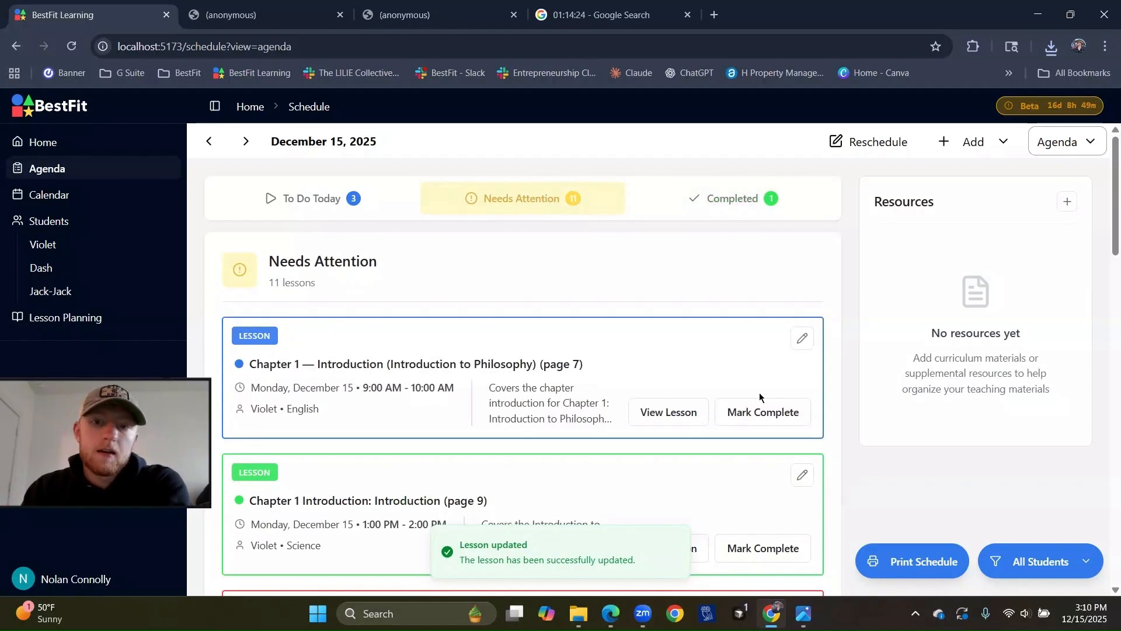
left_click(771, 417)
left_click(771, 417)
left_click(769, 417)
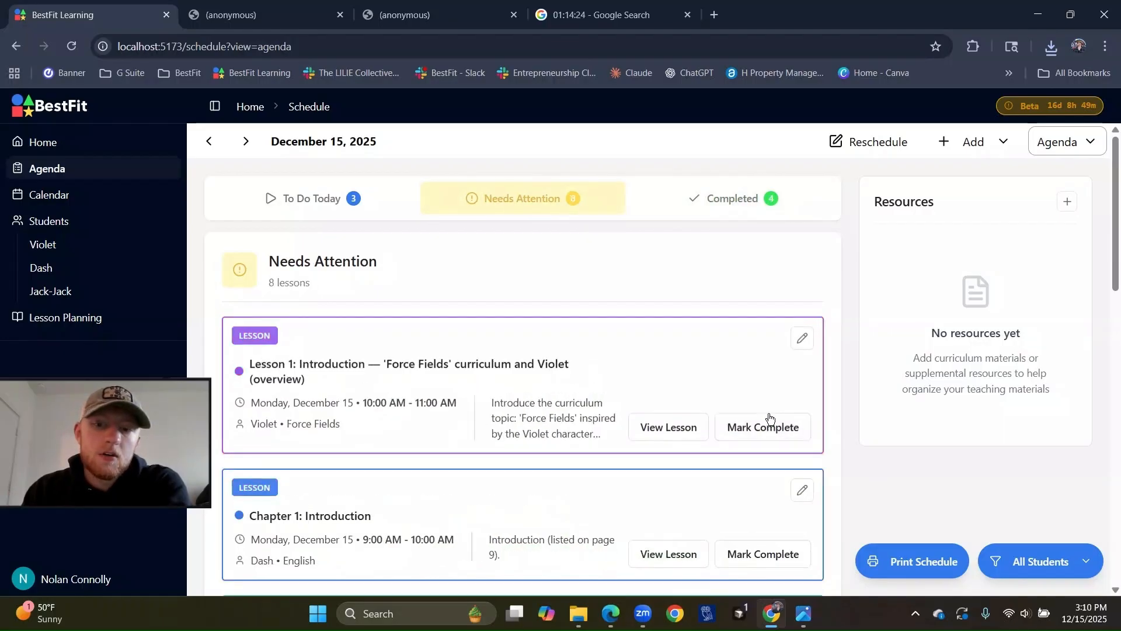
left_click(771, 420)
left_click(774, 422)
left_click(775, 422)
left_click(775, 421)
left_click(773, 422)
left_click(774, 422)
left_click(756, 198)
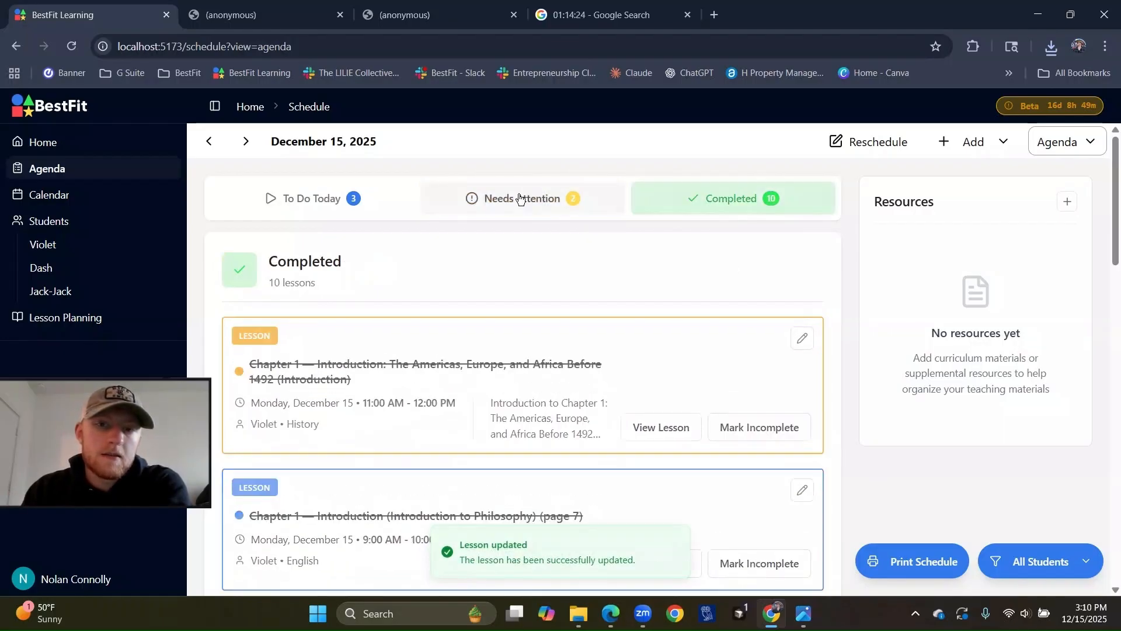
Examine the scheduled times of the Science, Math and History lessons still to do today against the current time.
left_click(521, 198)
left_click(301, 197)
scroll(353, 362, "down", 3)
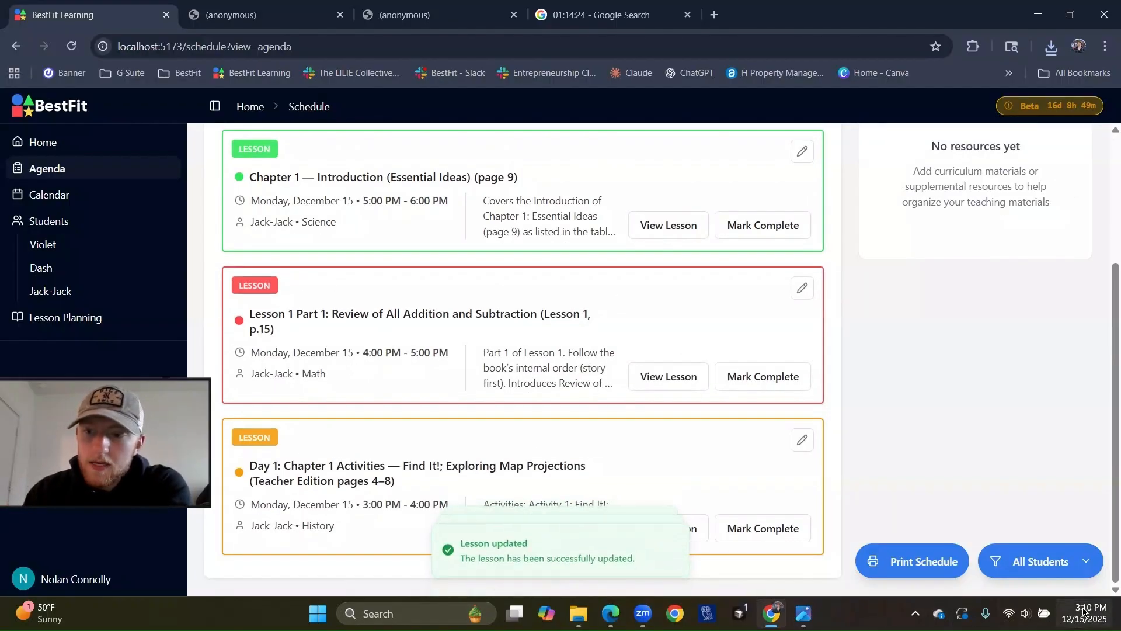
left_click_drag(354, 507, 421, 504)
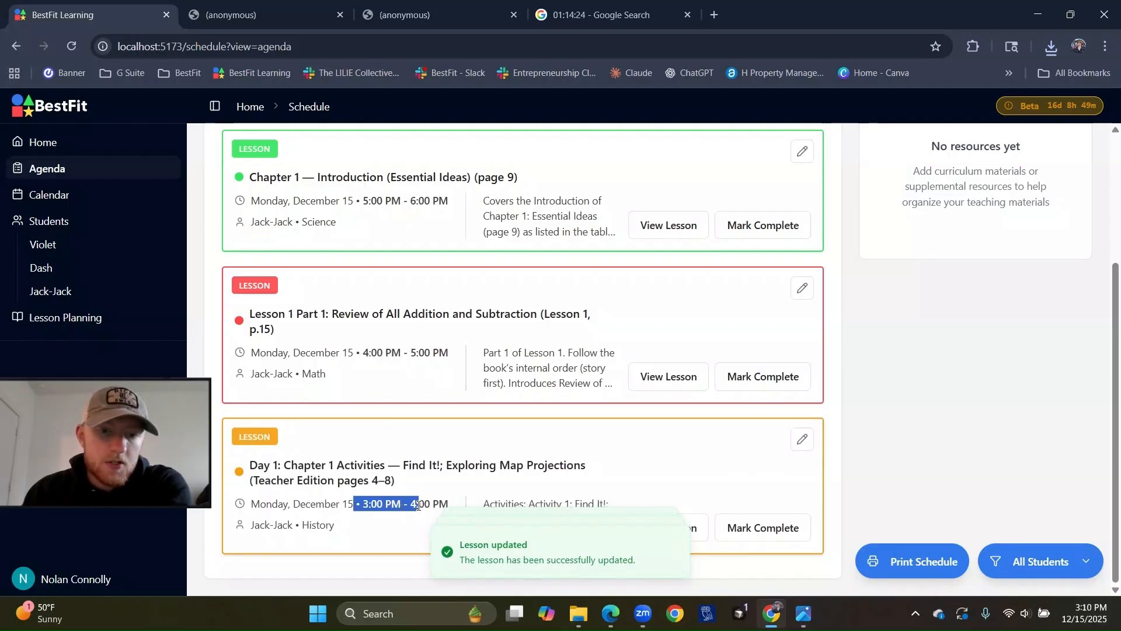
left_click(430, 501)
left_click_drag(360, 354, 439, 350)
left_click(386, 199)
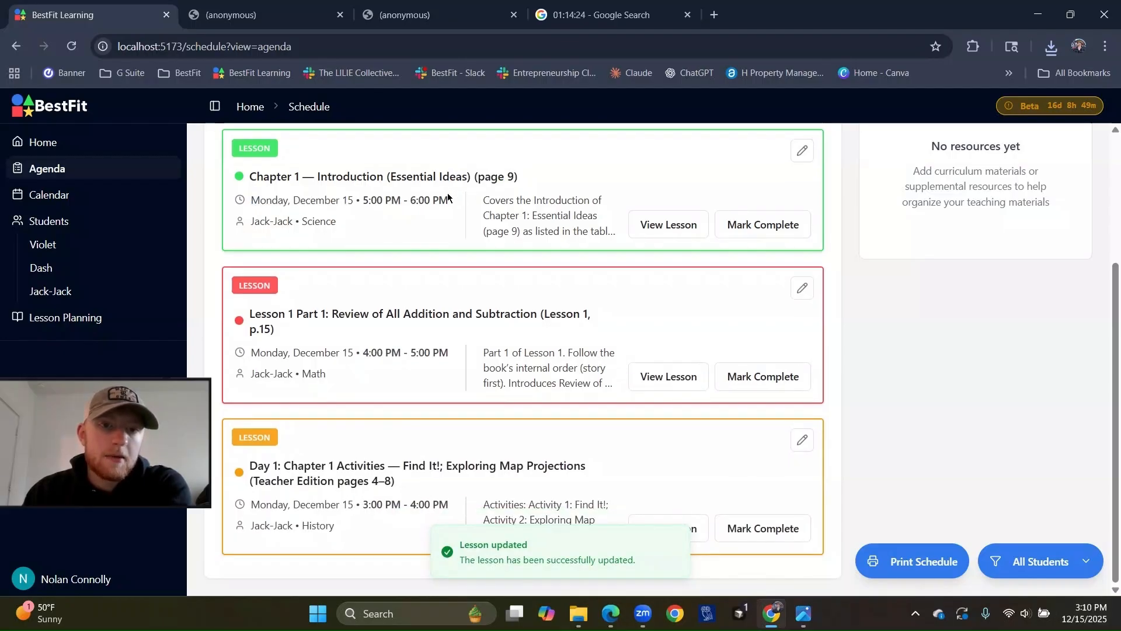
scroll(448, 193, "up", 5)
left_click(711, 198)
Mark the remaining Cookies and English lessons needing attention as complete.
left_click(508, 202)
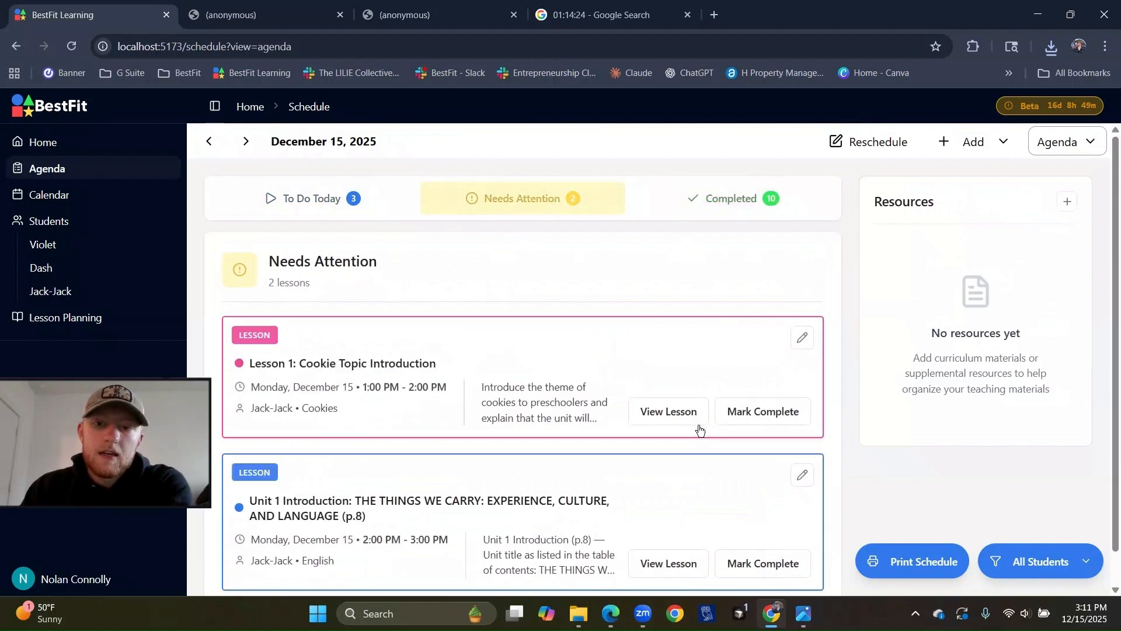
double_click(758, 419)
left_click(759, 421)
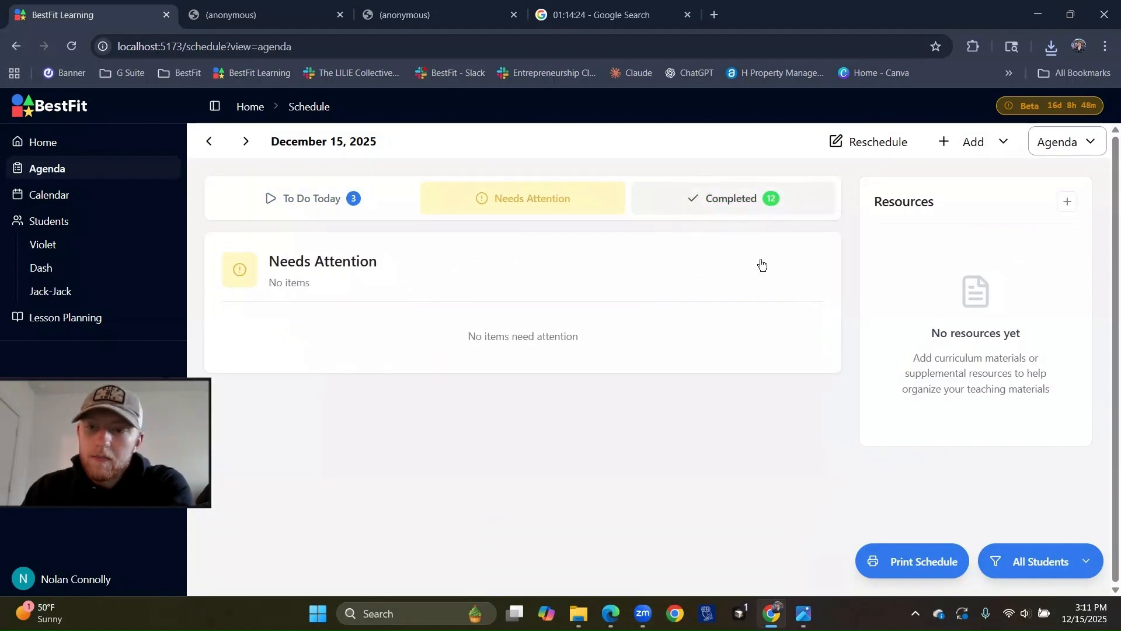
Print the all-students agenda for December 15 to a PDF and open the downloaded file.
left_click(999, 561)
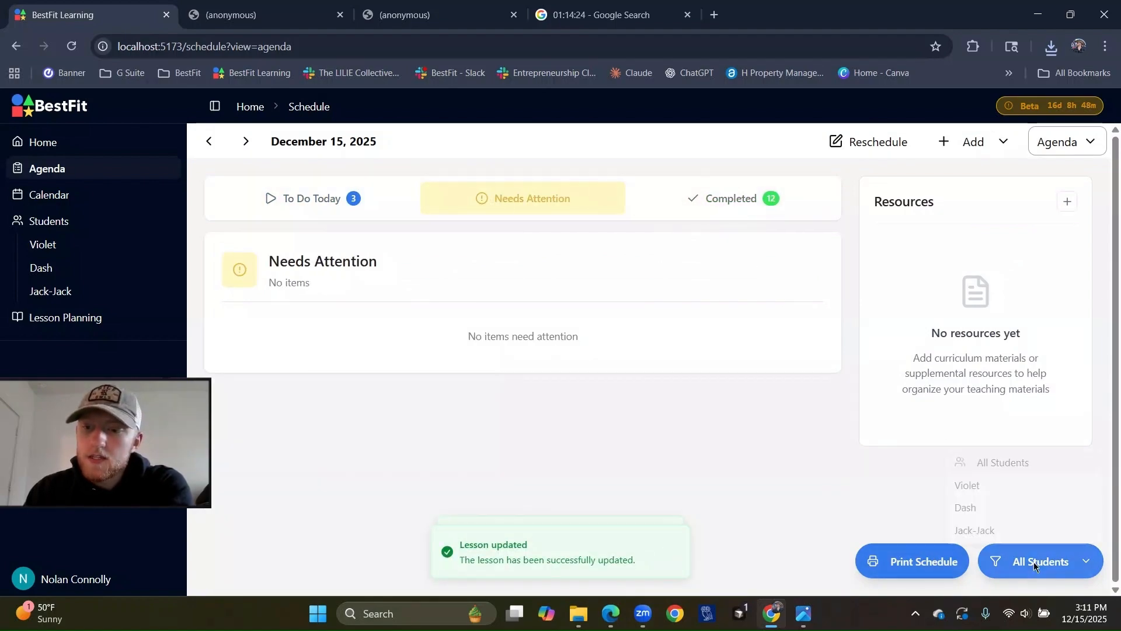
left_click(910, 566)
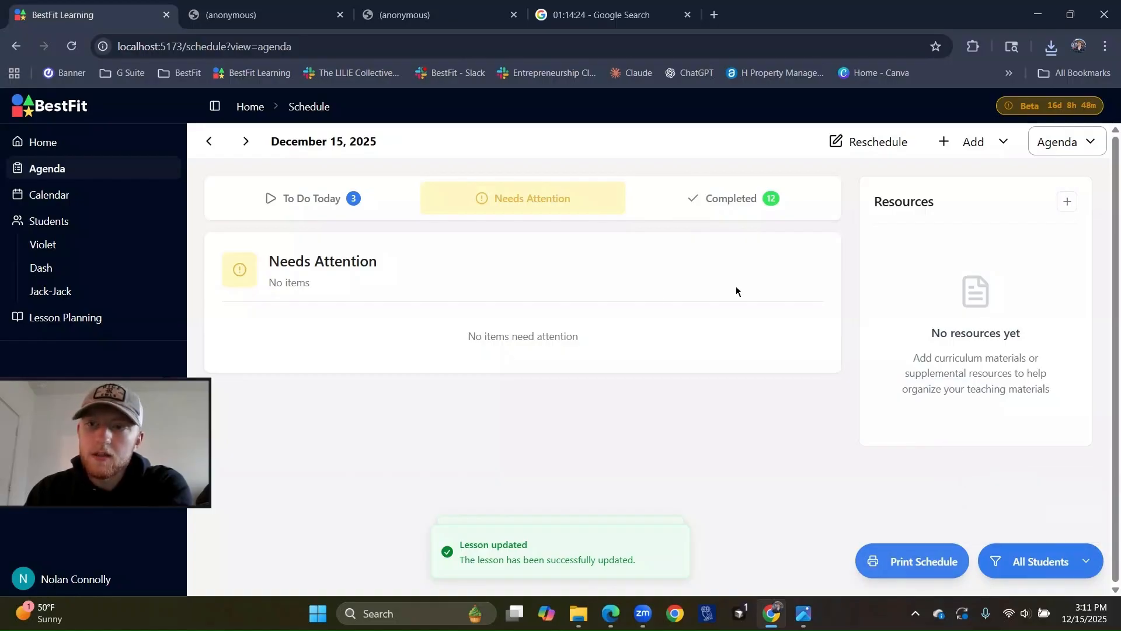
left_click(921, 559)
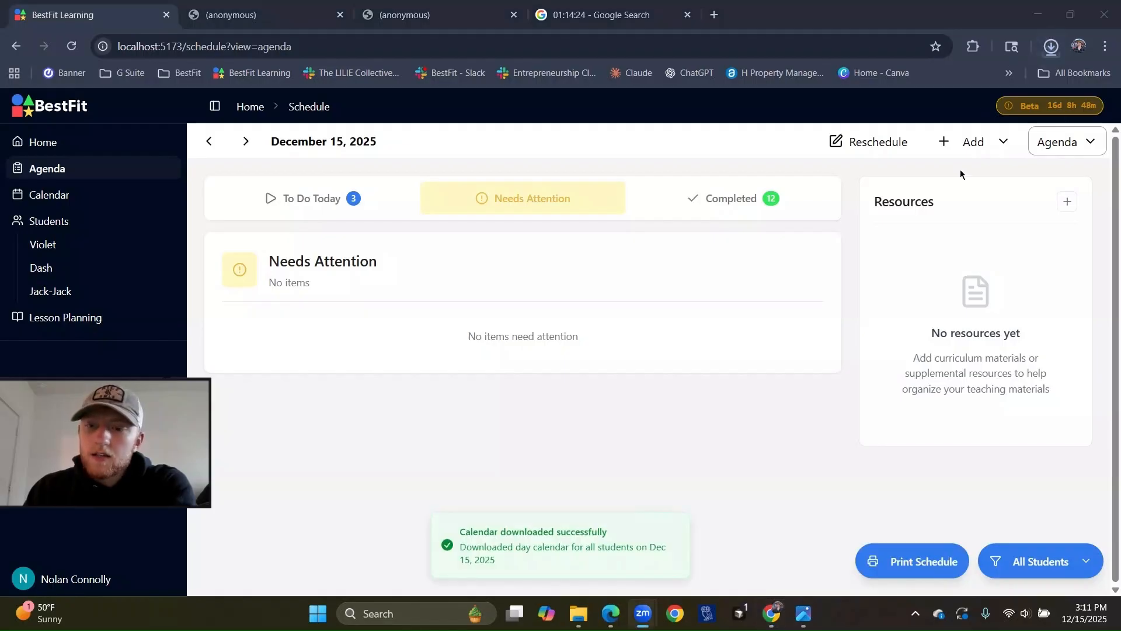
left_click(934, 85)
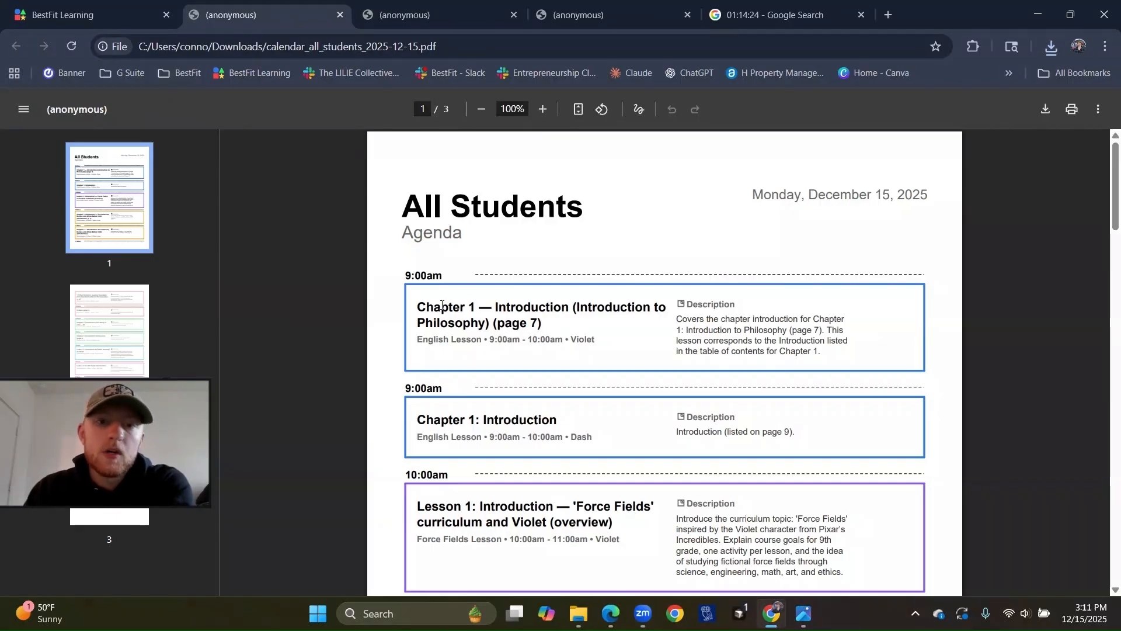
Read the lesson times and descriptions through the three-page all-students day agenda and return to the BestFit agenda.
left_click_drag(408, 295, 789, 353)
left_click(789, 353)
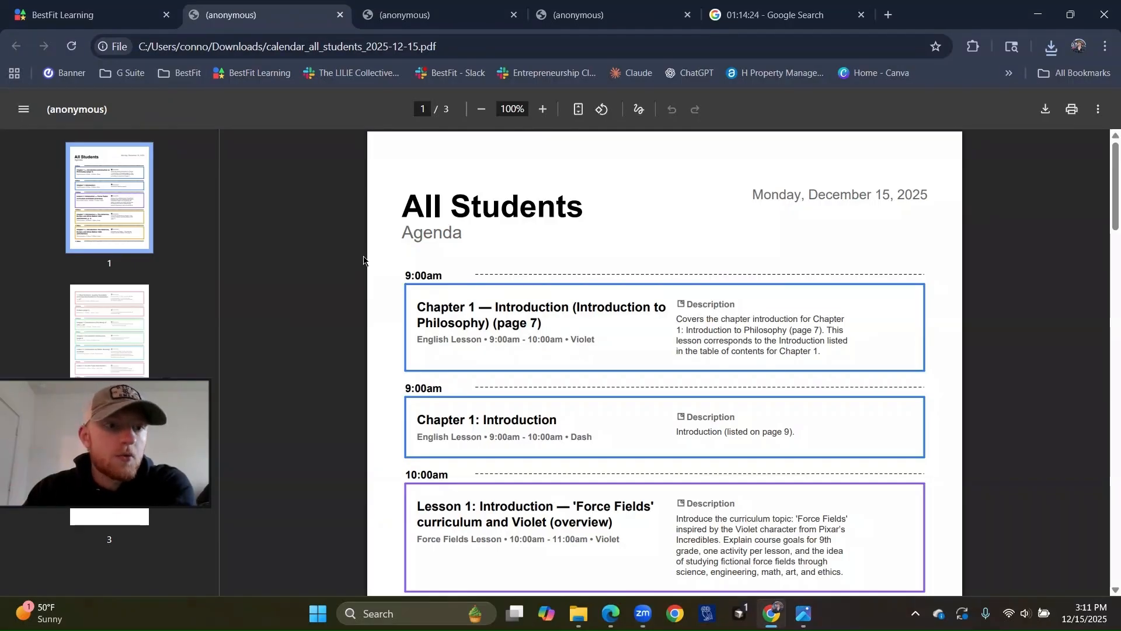
scroll(363, 260, "down", 20)
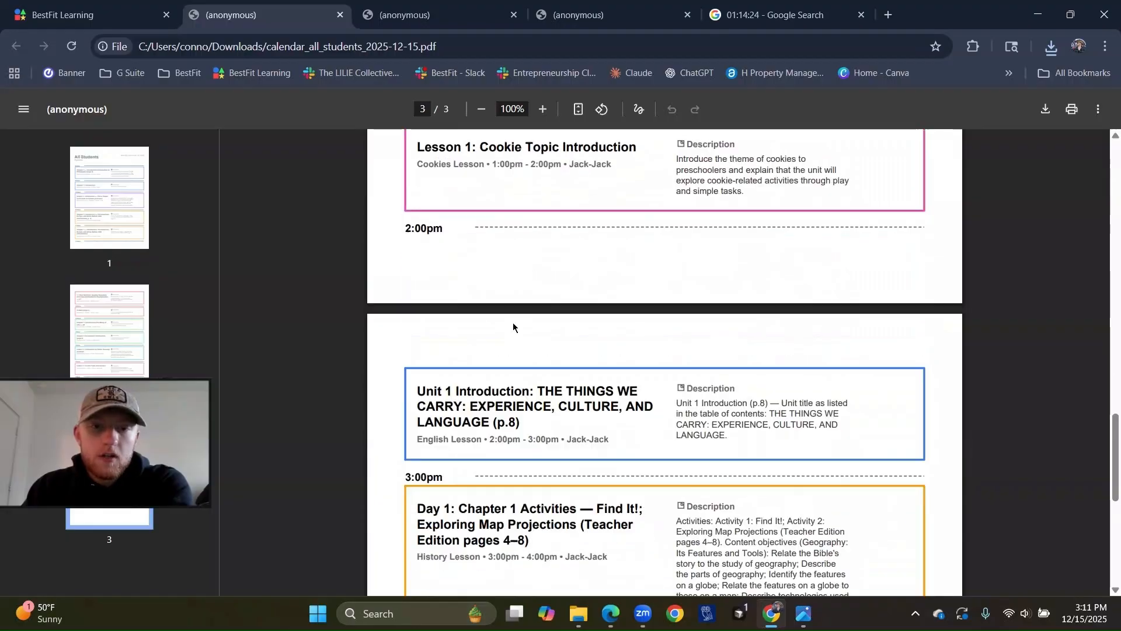
scroll(513, 322, "up", 20)
left_click(87, 15)
Filter the December 15 agenda to the first listed student and review that student's completed lessons.
left_click(1040, 560)
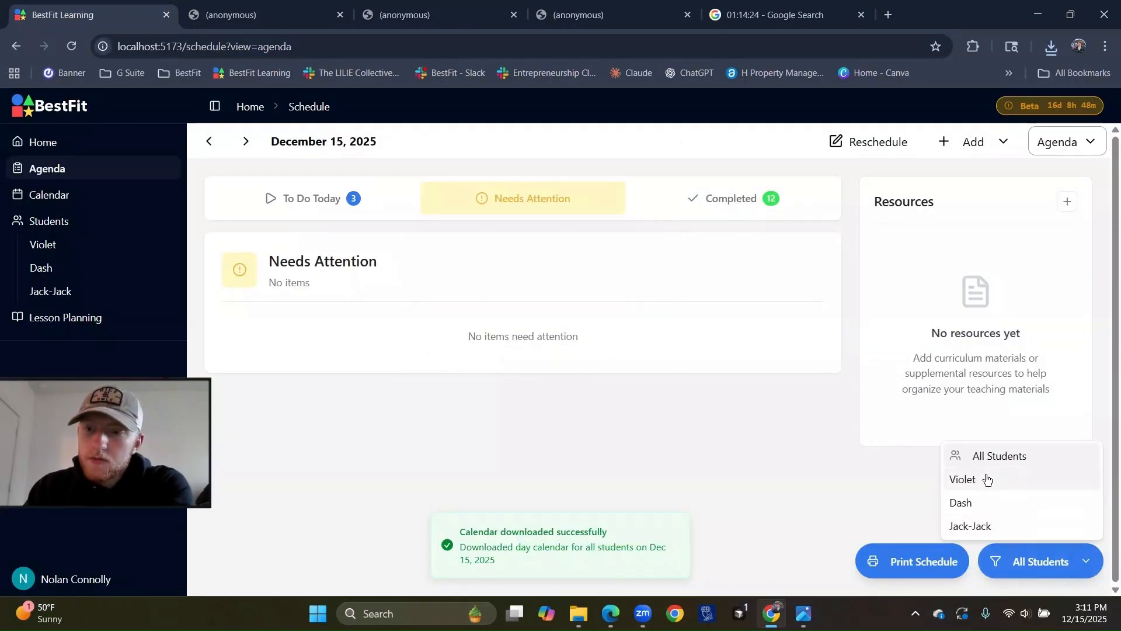
left_click(986, 479)
left_click(731, 207)
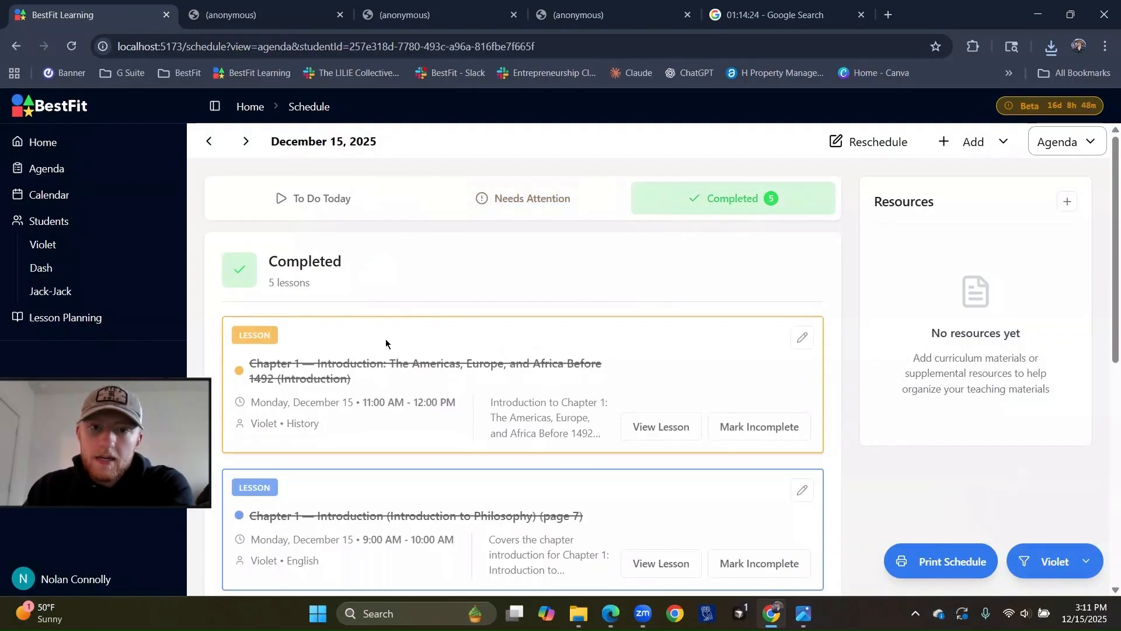
scroll(467, 321, "down", 6)
scroll(546, 300, "up", 6)
Print the filtered student's December 15 agenda to a PDF and look through the downloaded file.
left_click(903, 572)
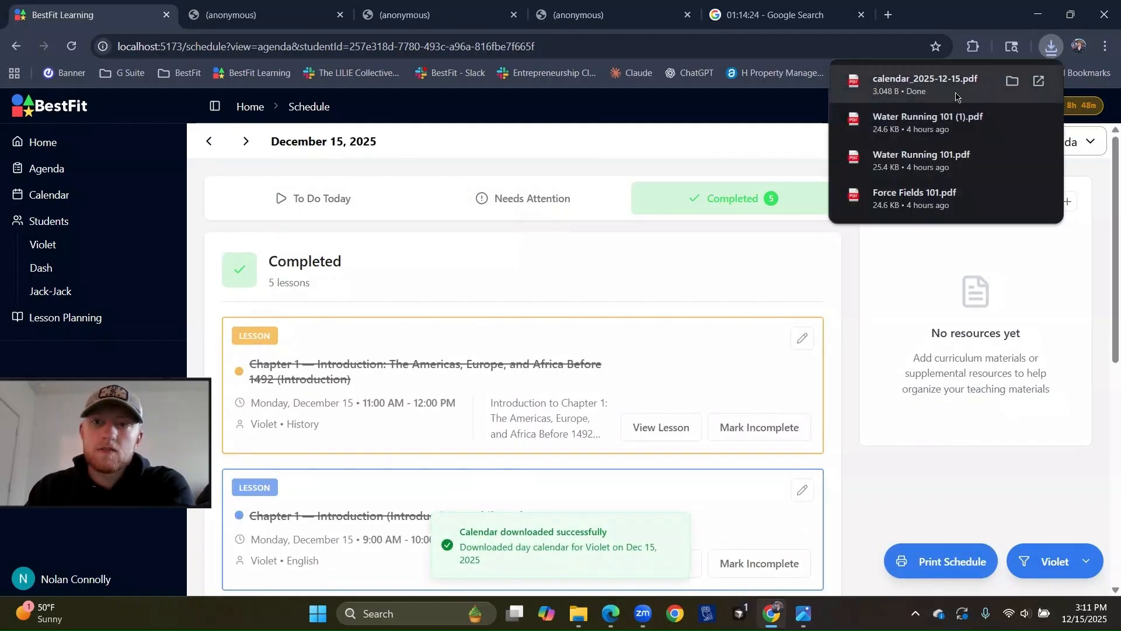
left_click(956, 96)
scroll(664, 362, "down", 5)
scroll(665, 362, "up", 5)
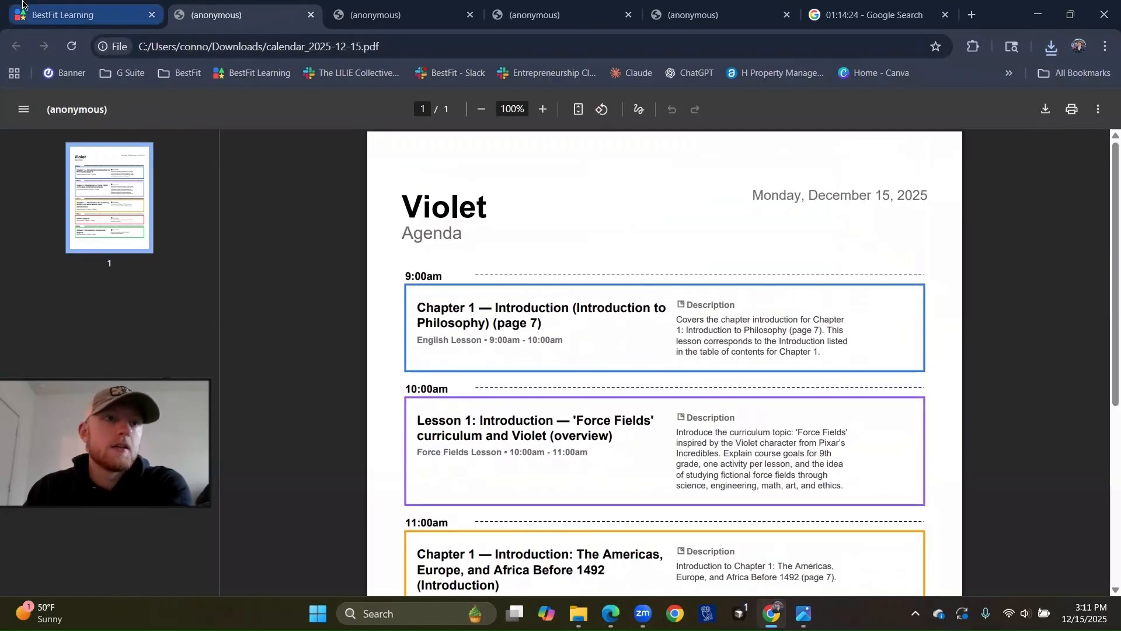
left_click(23, 8)
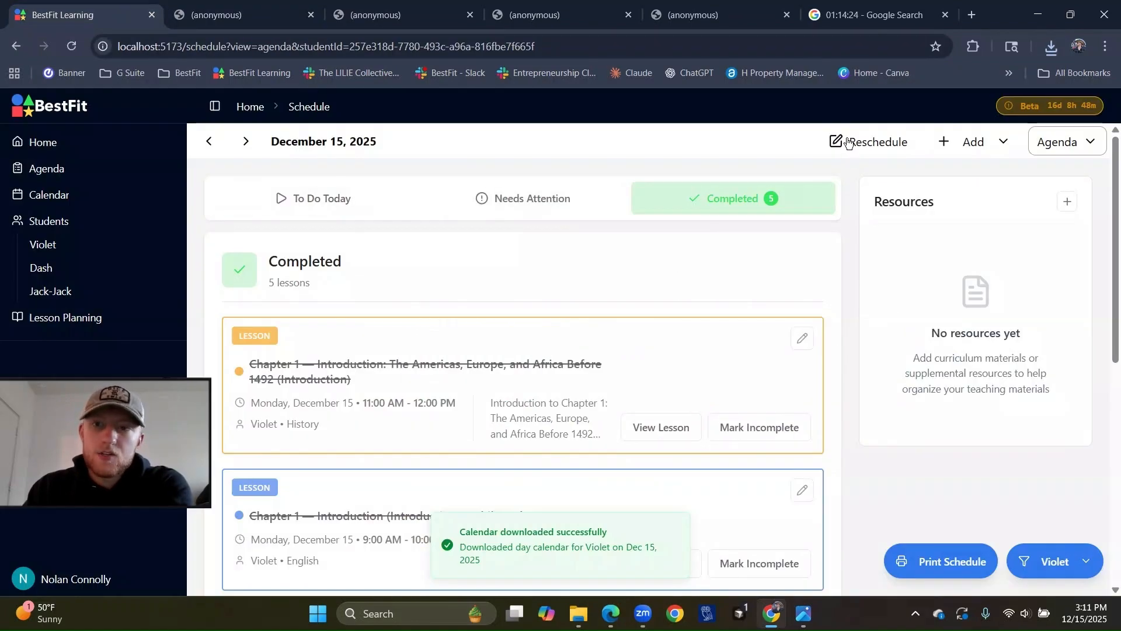
Review the all-students December 14–20 week calendar with Monday's completed lessons, closing the English lesson's details.
left_click(42, 199)
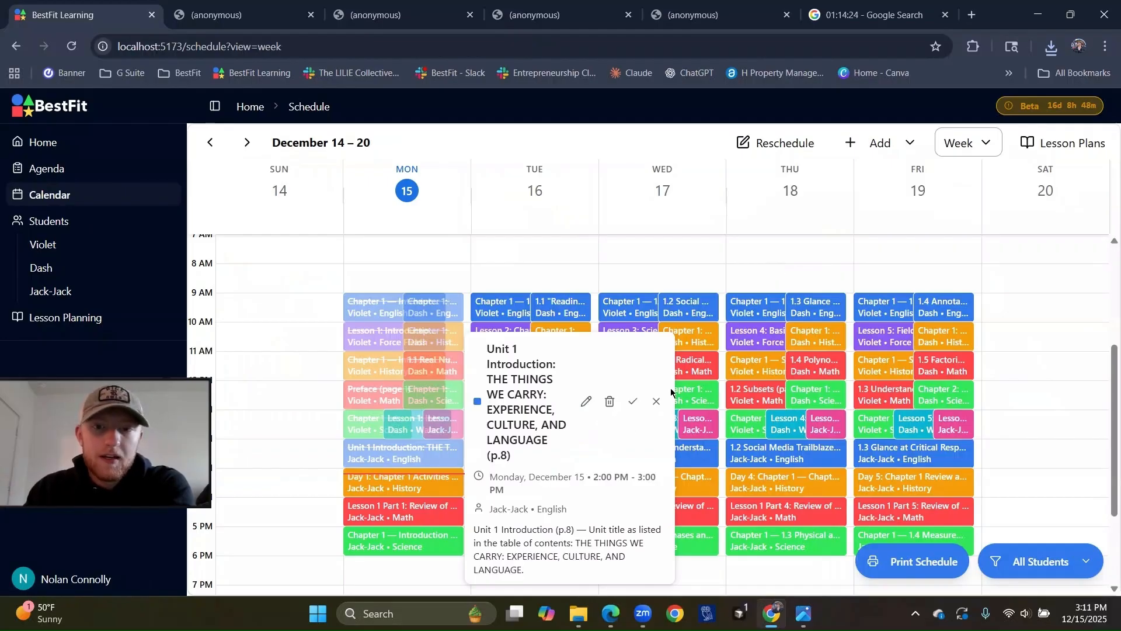
left_click(656, 402)
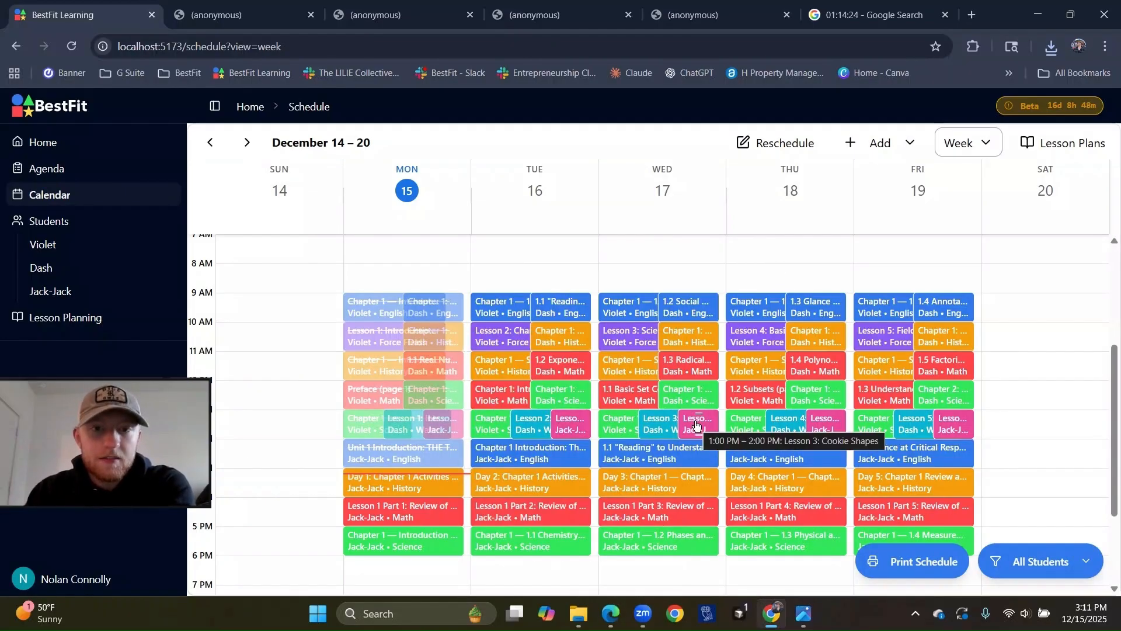
scroll(689, 427, "down", 2)
scroll(688, 429, "up", 2)
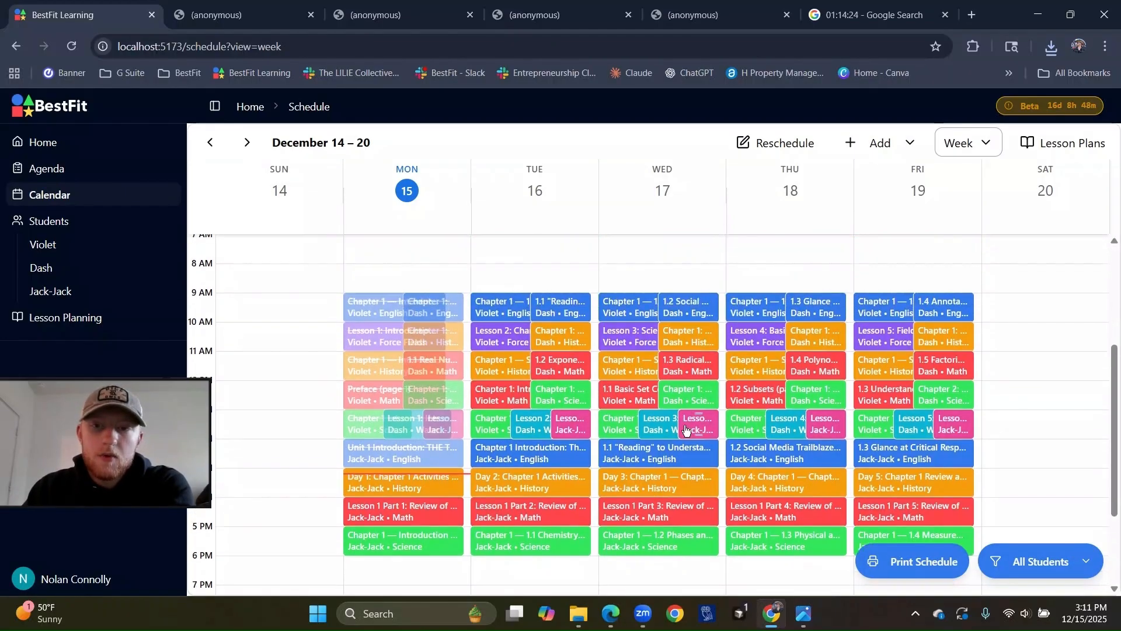
Start a batch reschedule of all events, limiting the selection to those on and after Wednesday, December 17, 2025.
left_click(787, 143)
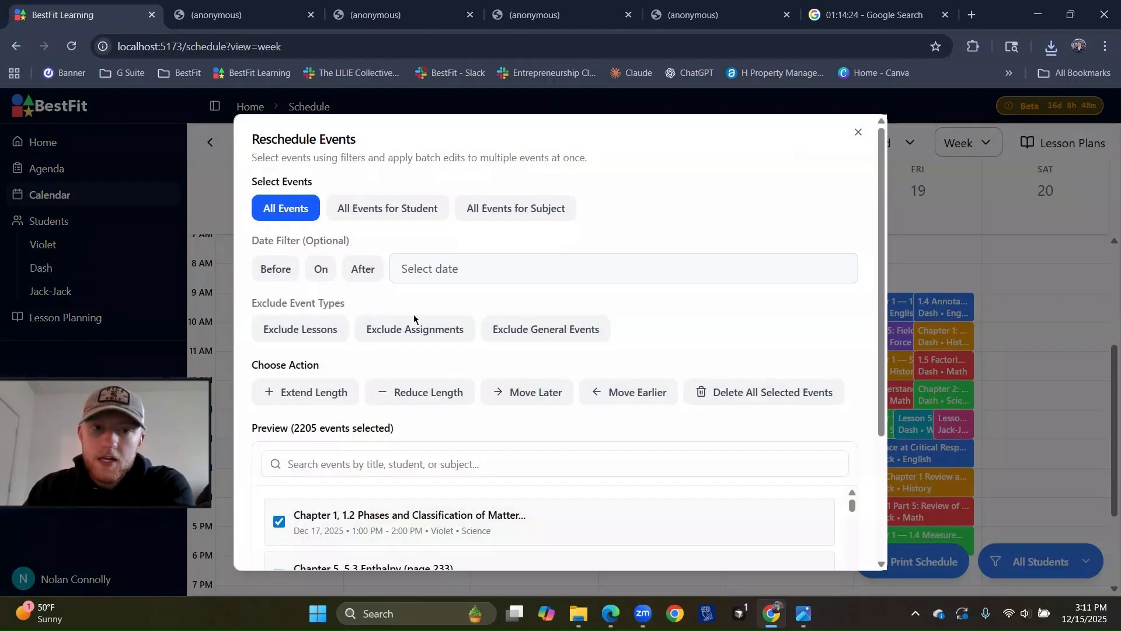
left_click(319, 269)
left_click(363, 269)
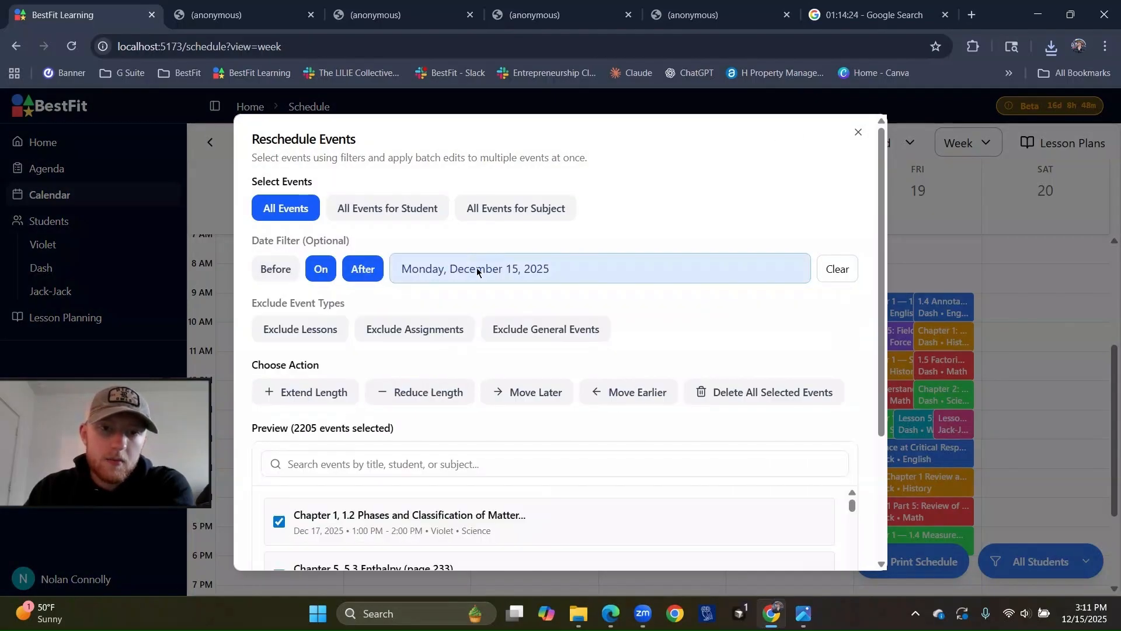
left_click(477, 272)
left_click(493, 425)
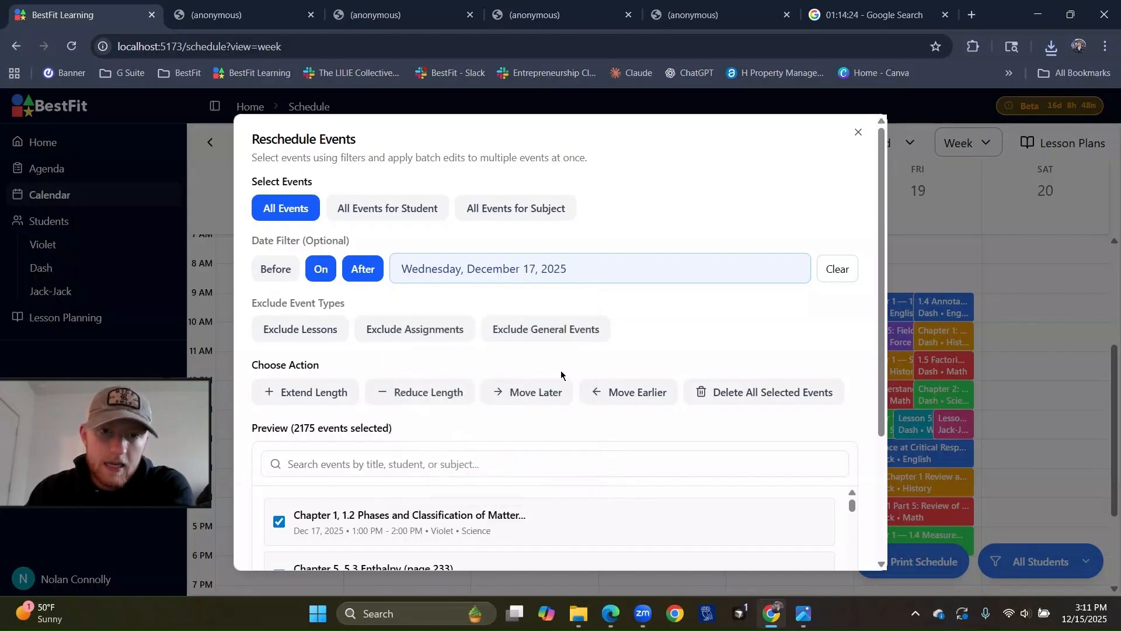
Move the selected events 1 day later, skipping no-school days, and apply the reschedule.
left_click(555, 394)
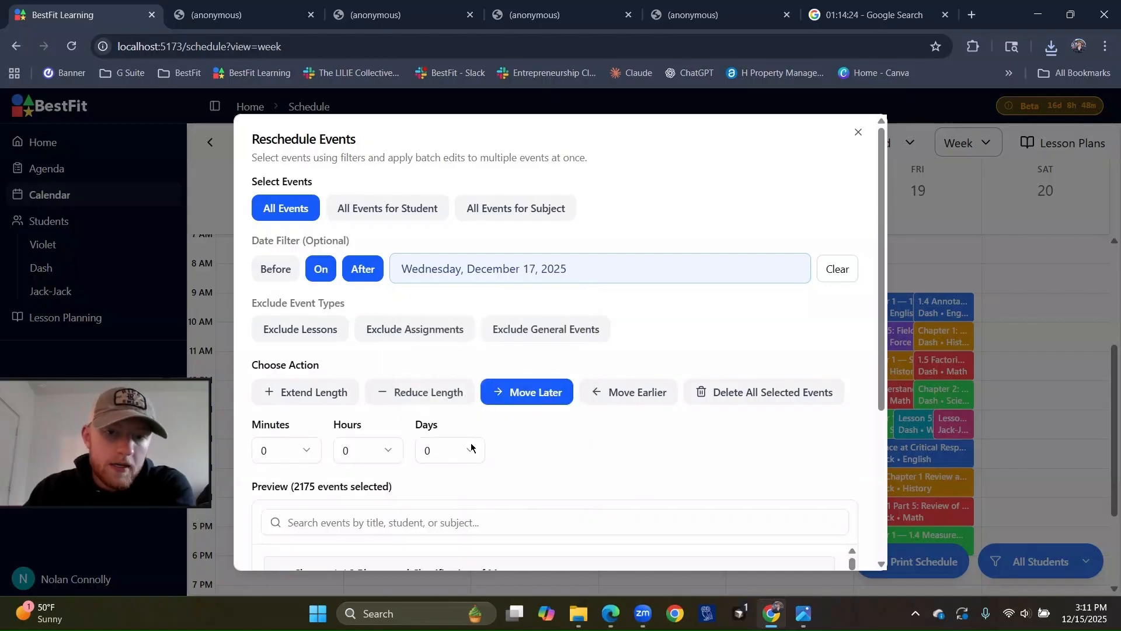
left_click(448, 450)
left_click(445, 325)
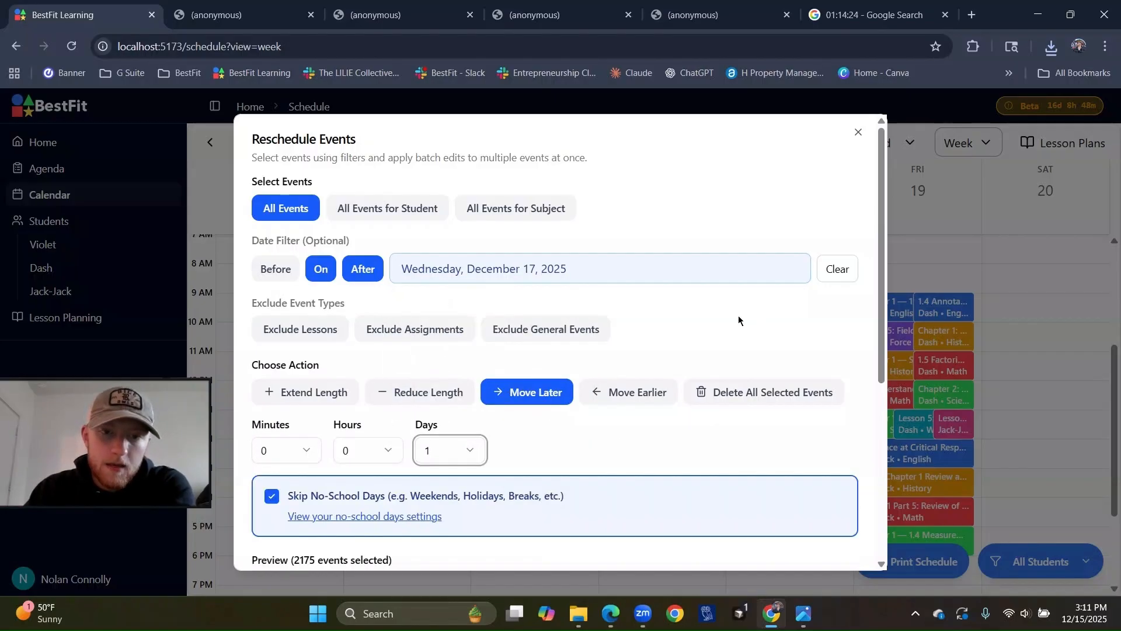
scroll(575, 503, "down", 3)
scroll(430, 358, "down", 3)
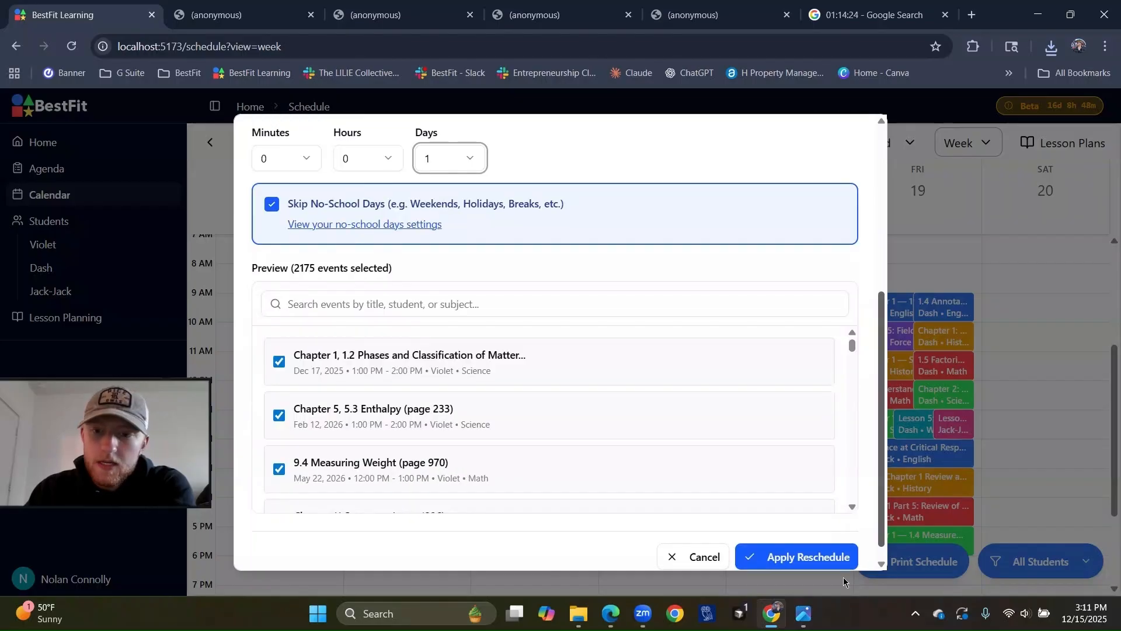
left_click(814, 557)
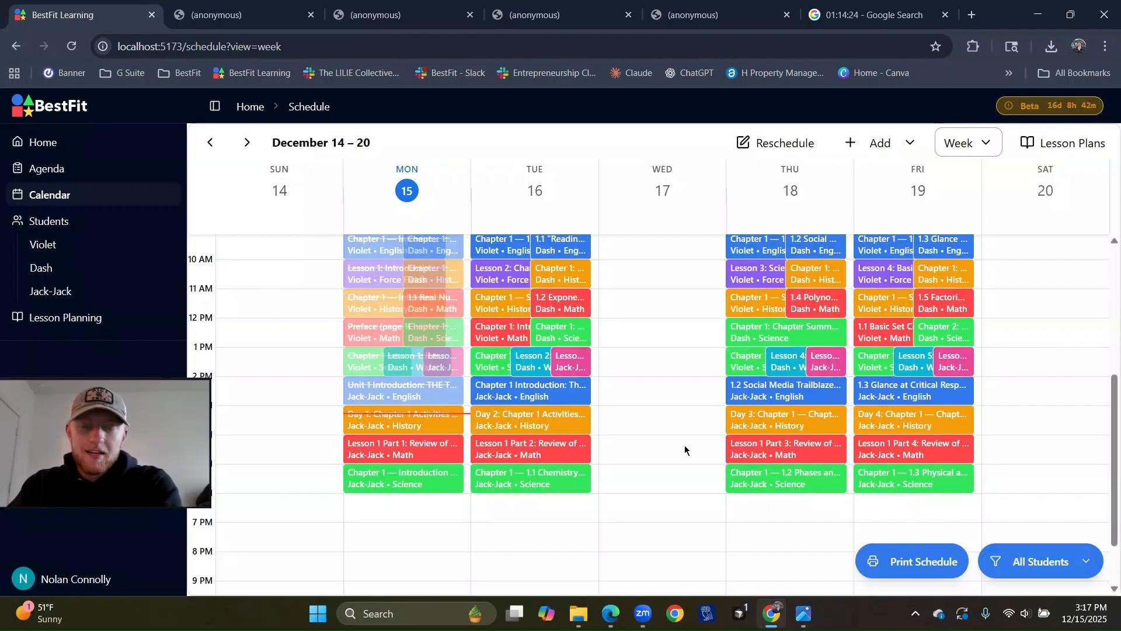
Review the rescheduled lessons week by week from December 14–20 through January 4–10, including the holiday break weeks.
scroll(685, 450, "up", 2)
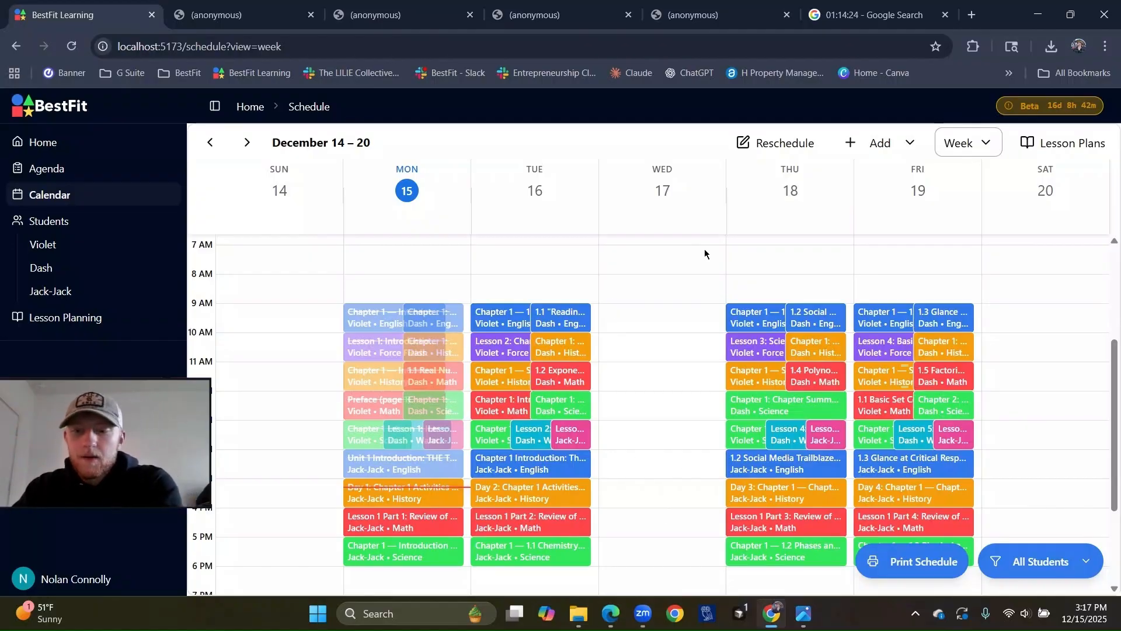
left_click(247, 142)
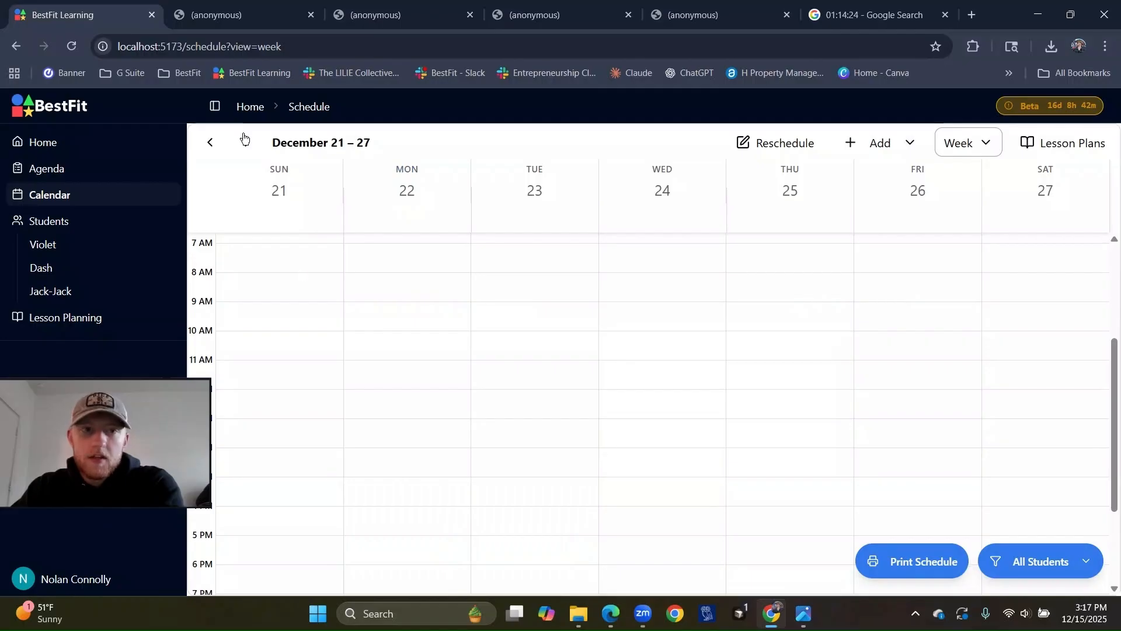
left_click(245, 143)
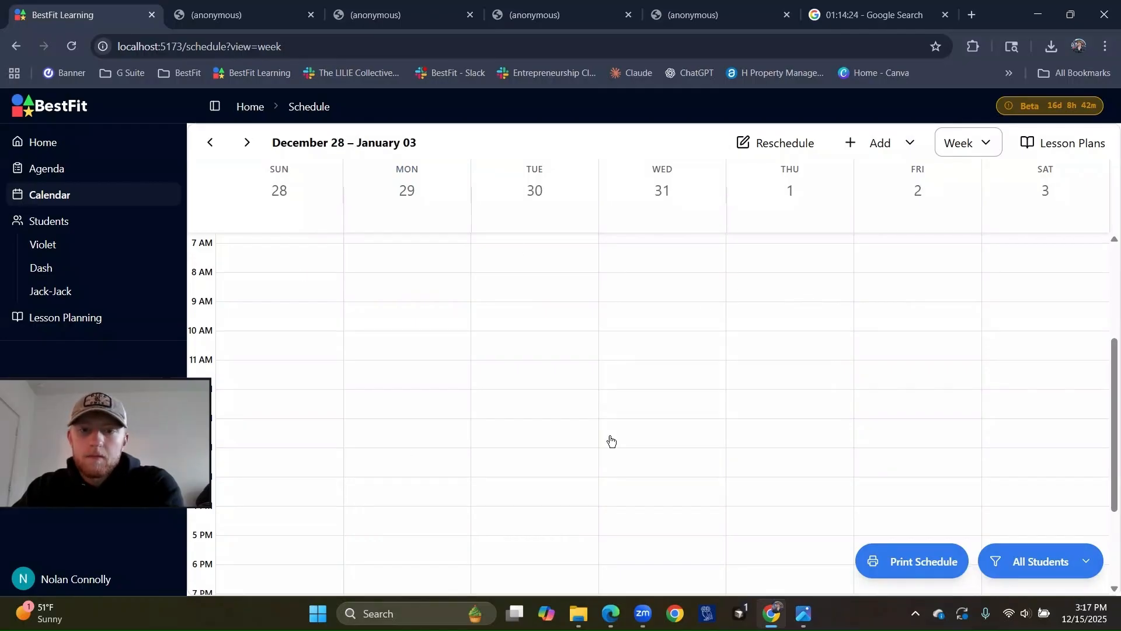
scroll(702, 349, "down", 3)
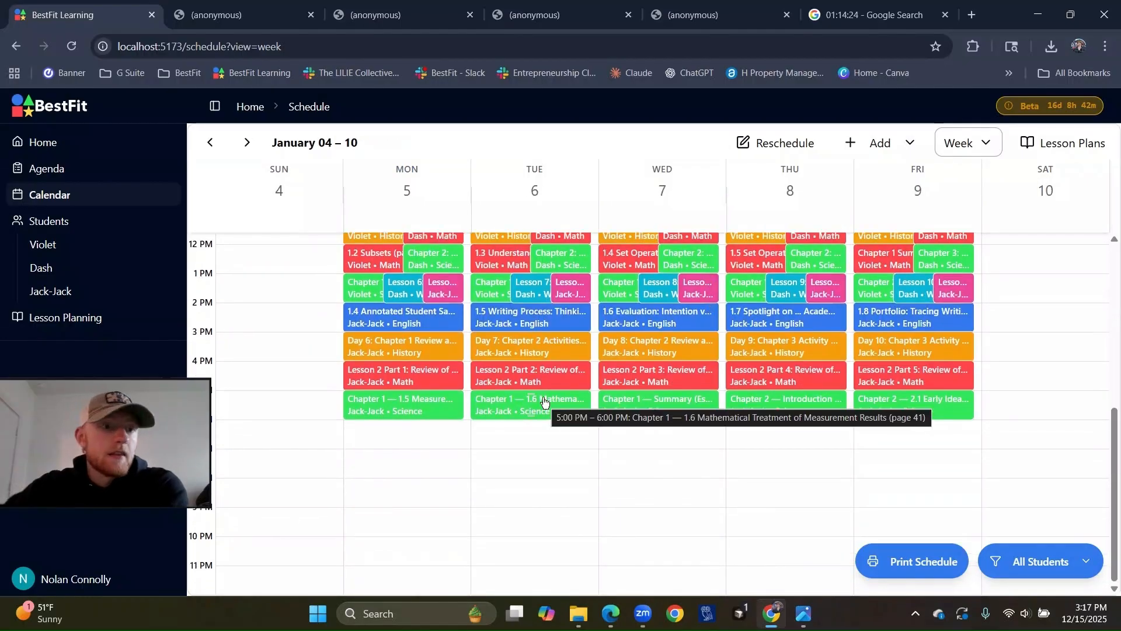
scroll(839, 314, "up", 1)
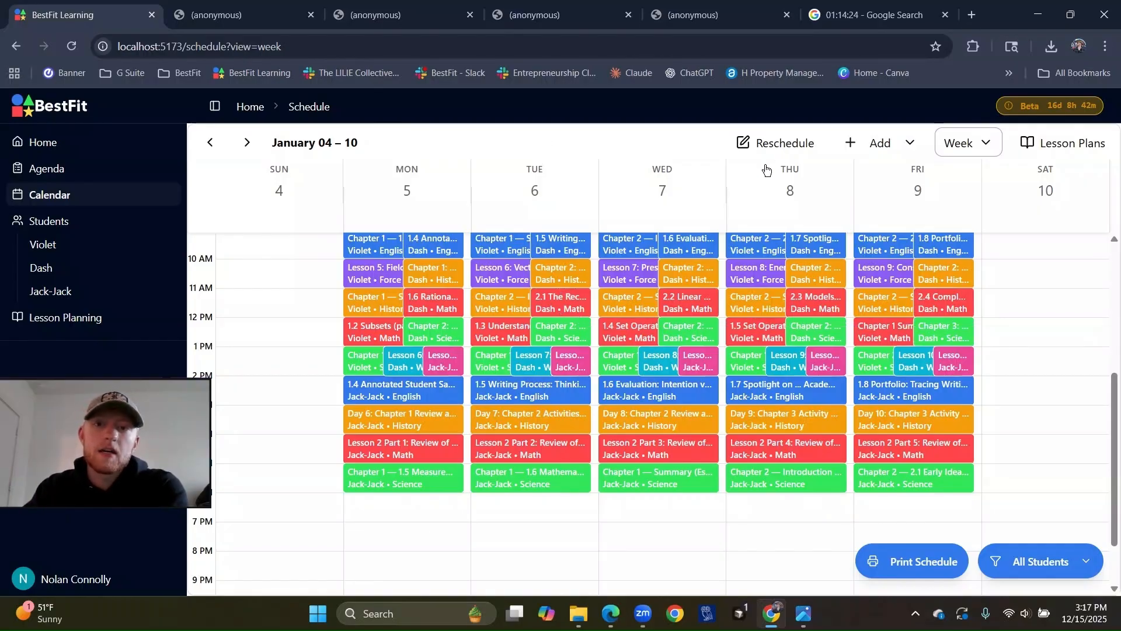
Bring up the batch rescheduling options again and look over the event filters and available actions.
left_click(770, 143)
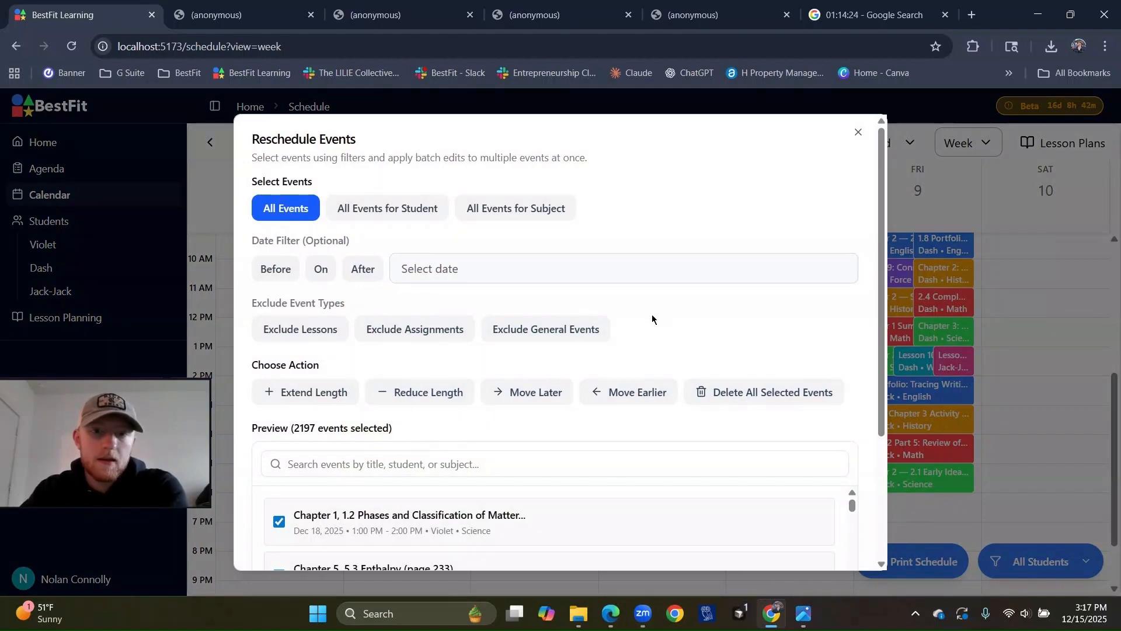
left_click(857, 132)
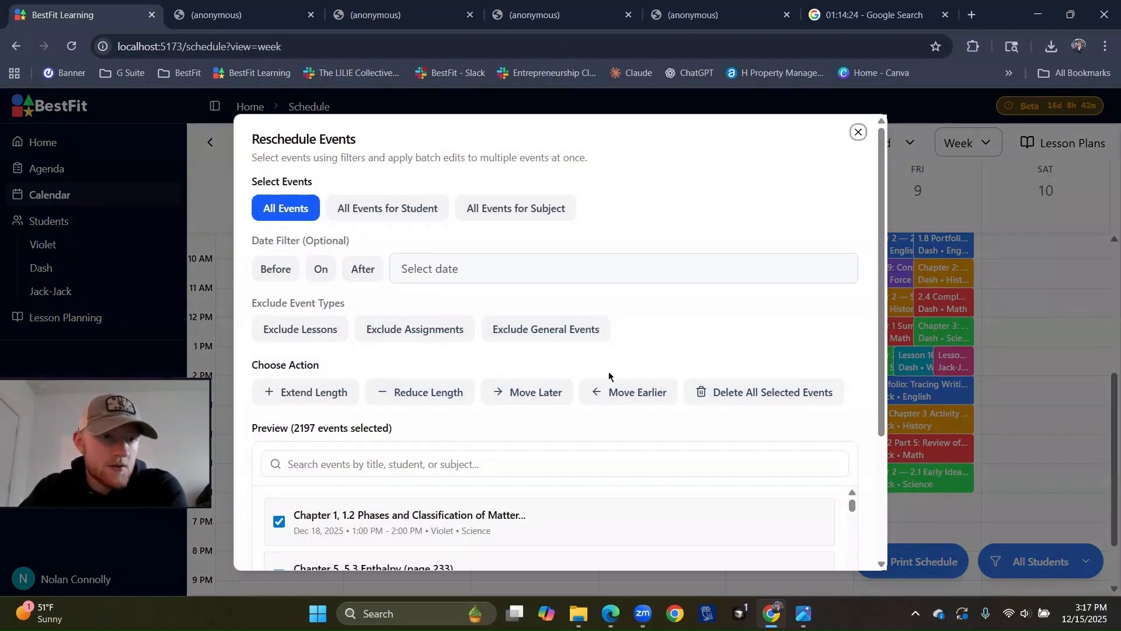